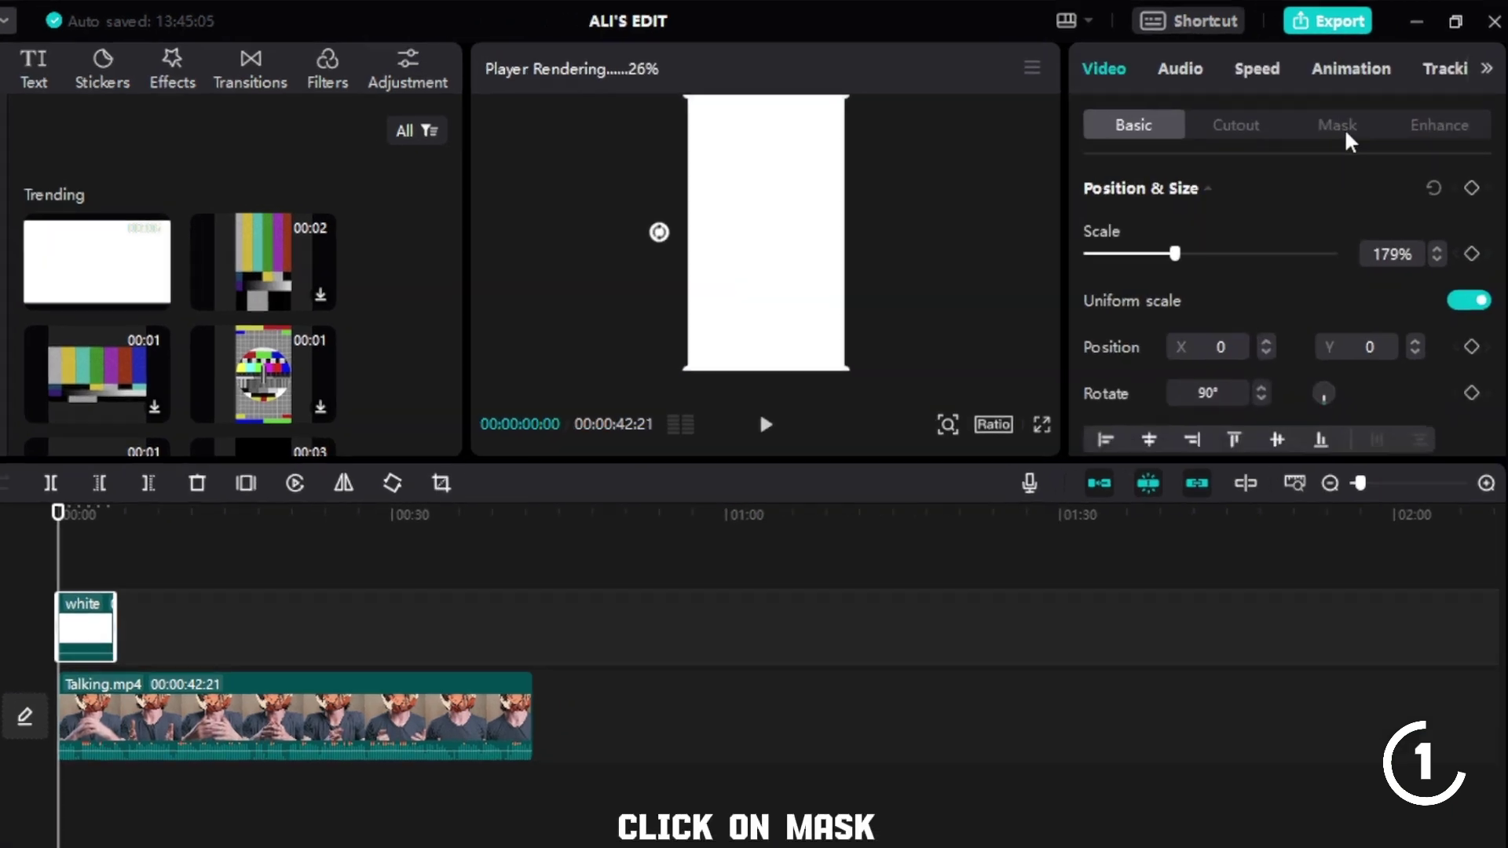
- Apply a Rectangle mask to the white clip and rotate the mask to -90°
left_click(1347, 116)
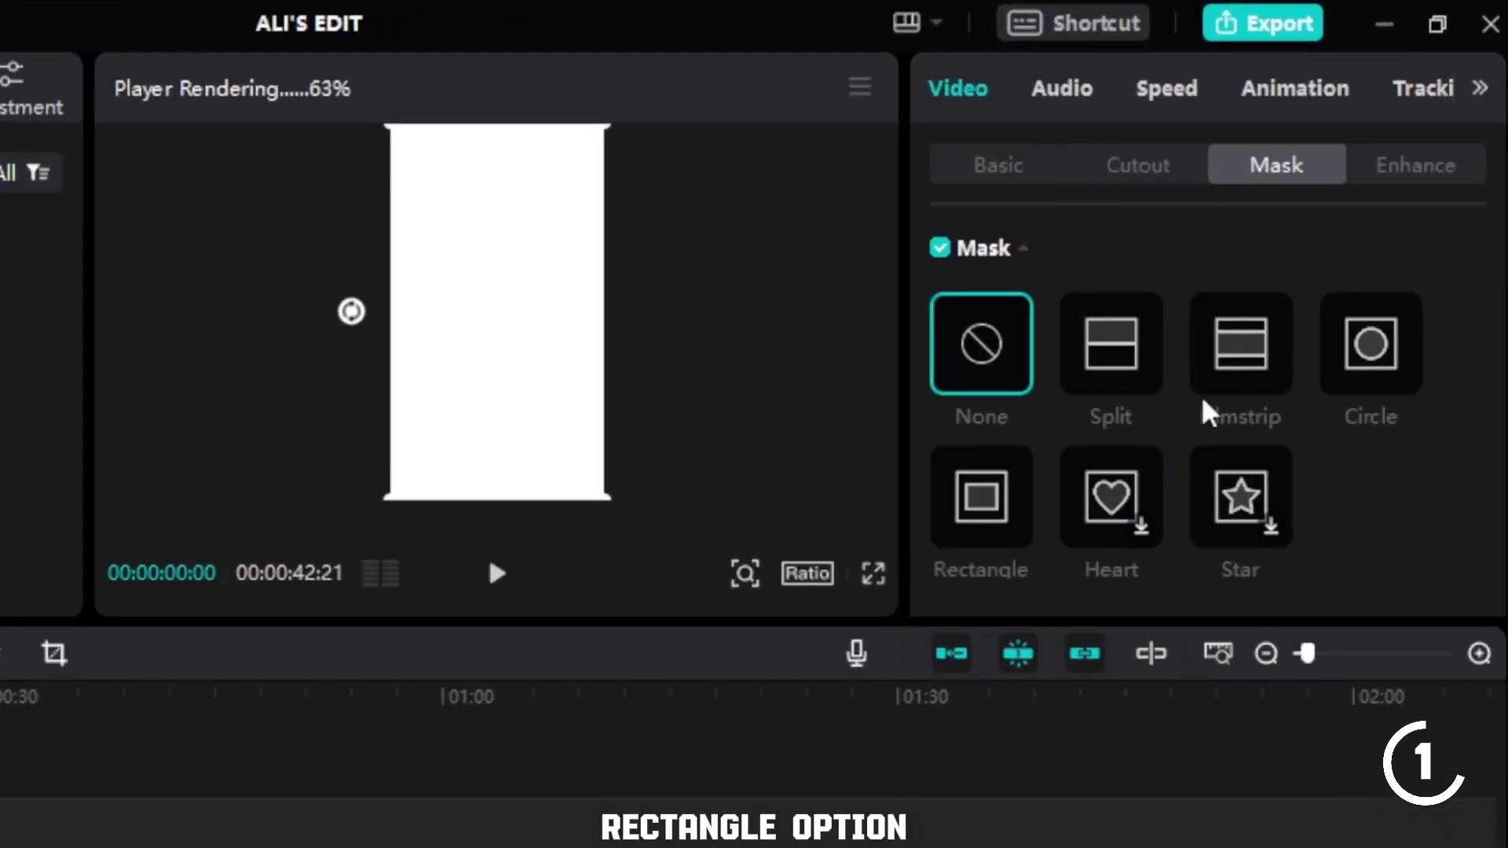
left_click(1001, 505)
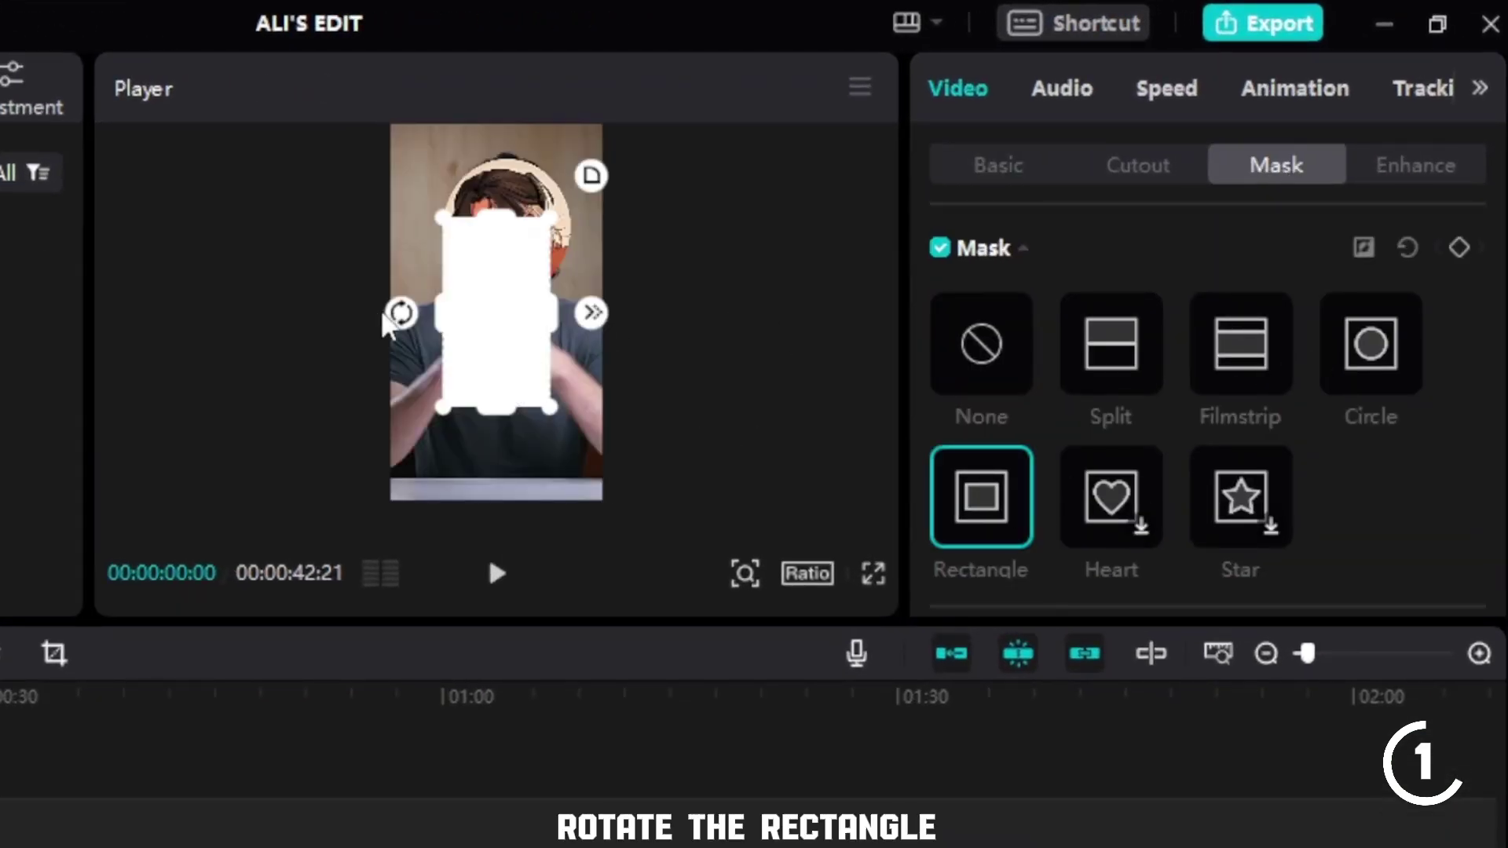
left_click_drag(400, 312, 494, 407)
- Reshape the mask into a wide, thin bar with rounded corners and place it across the speaker's lower torso
left_click_drag(557, 622, 558, 756)
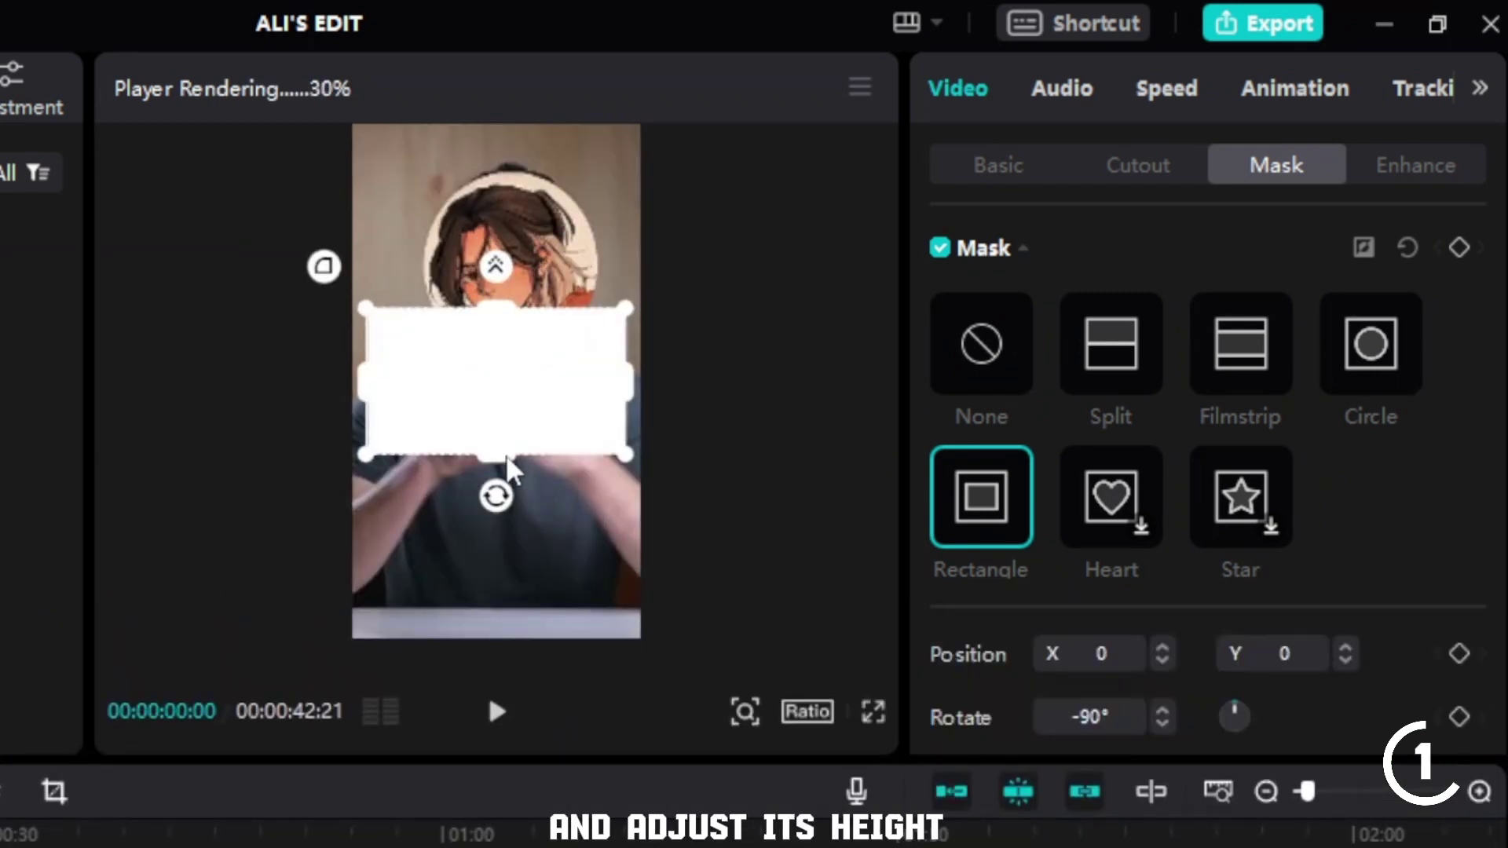
left_click_drag(481, 350, 503, 391)
scroll(1178, 353, "down", 3)
left_click_drag(1164, 475, 1187, 480)
mouse_move(197, 600)
left_mouse_down()
mouse_move(303, 601)
mouse_move(175, 570)
mouse_move(229, 595)
mouse_move(190, 595)
left_mouse_up()
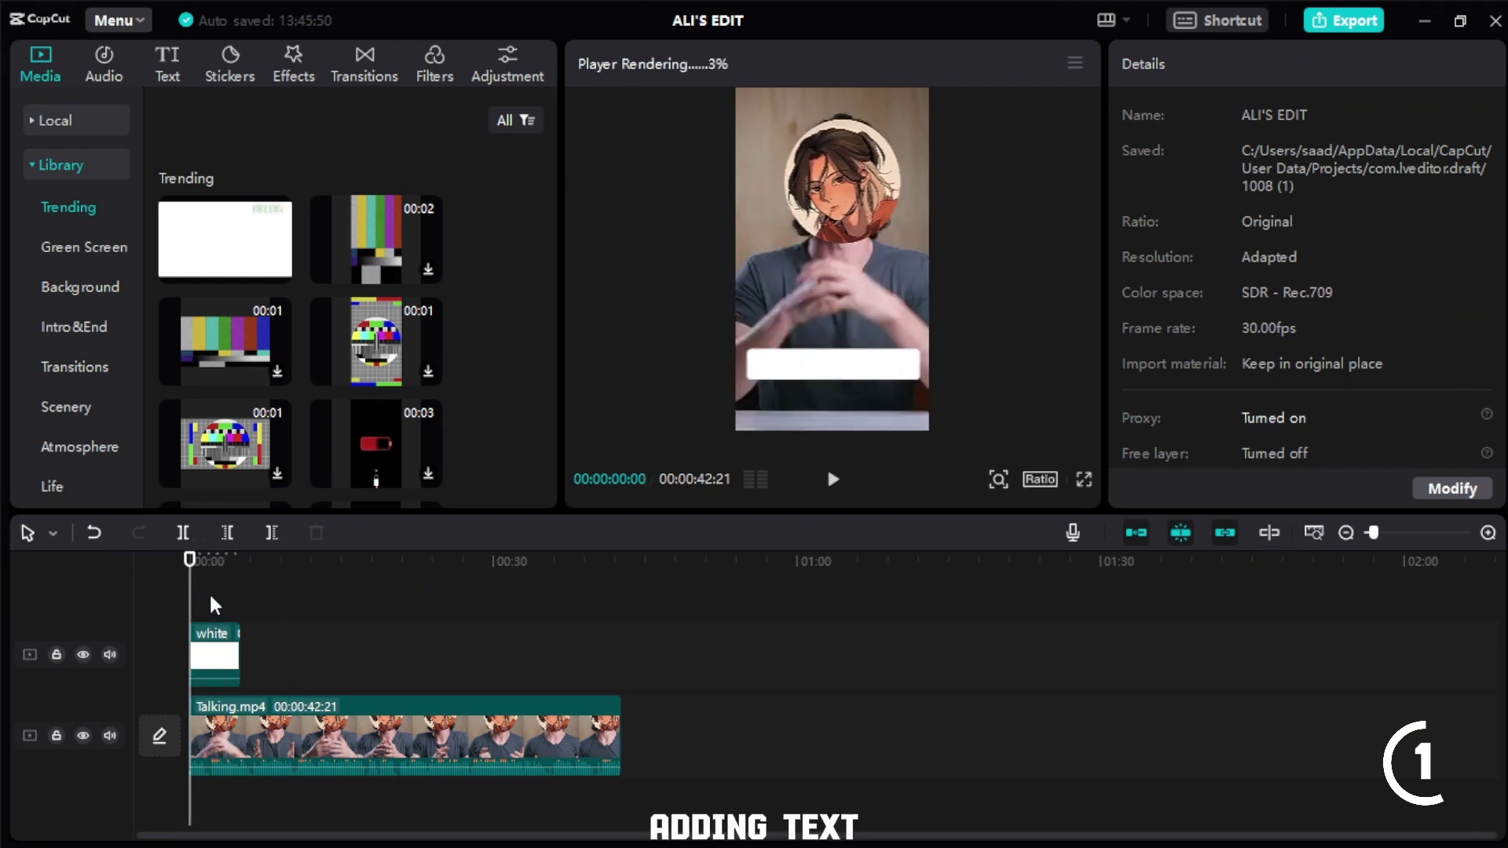
- Add a default text clip at the start of the timeline, on a track above the white clip
left_click(168, 61)
left_click_drag(212, 165, 221, 607)
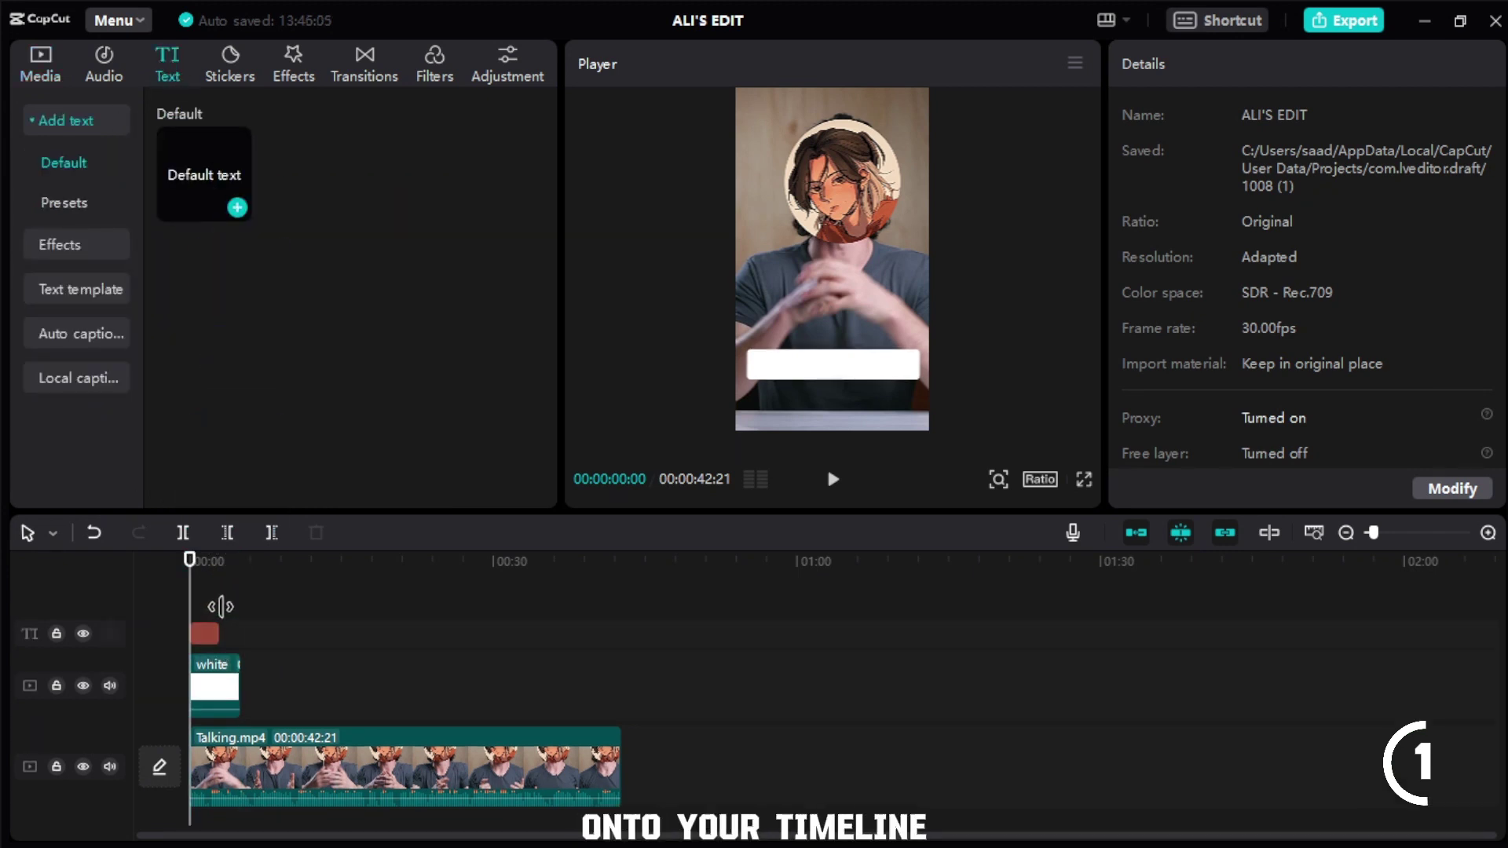
left_click(212, 639)
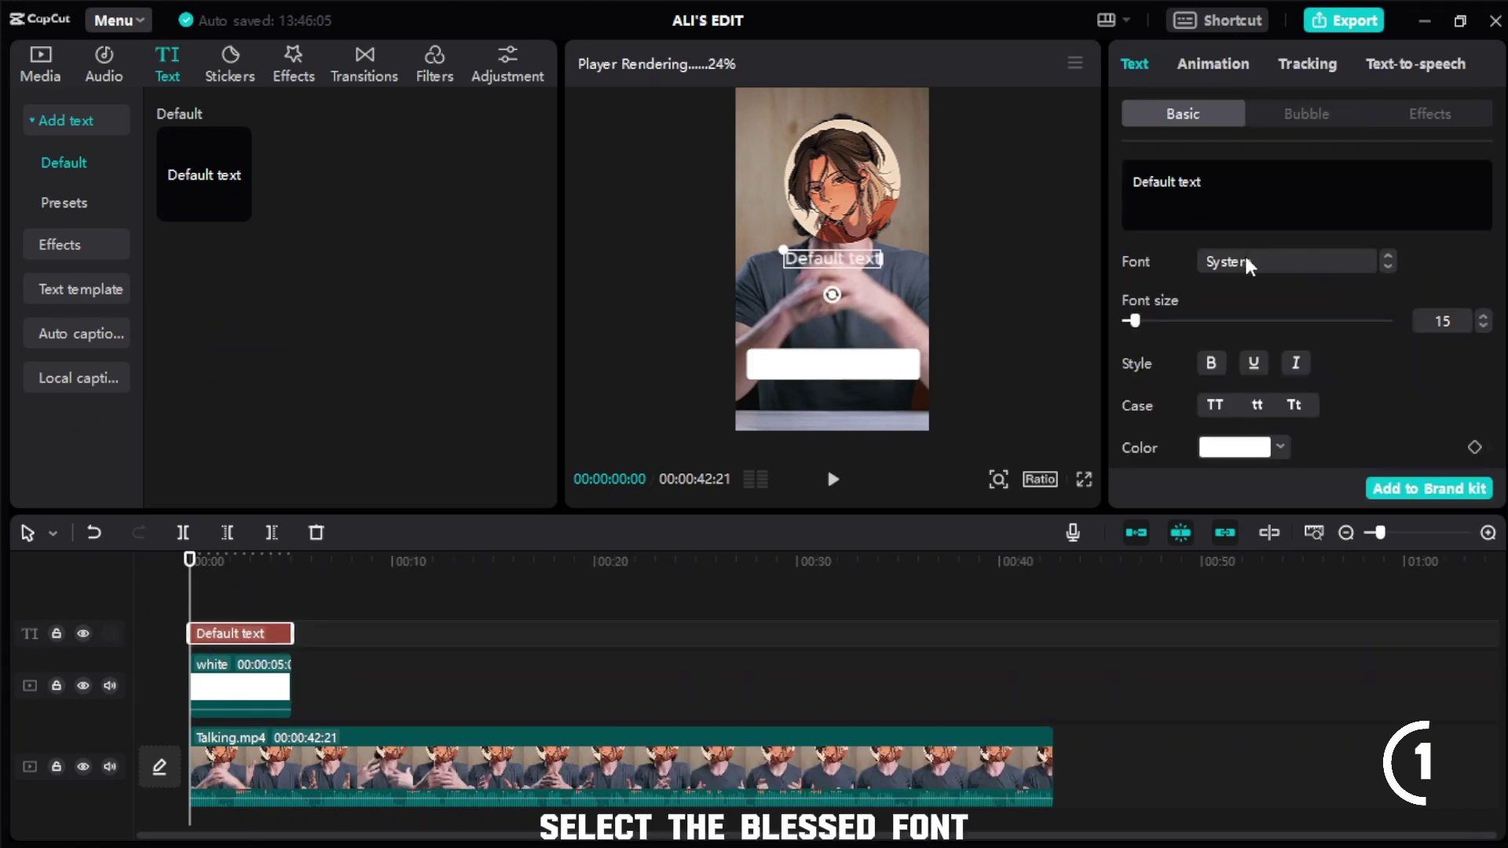
- Change the text to "add text like ali" in the ZY Bless font and colour it grey
left_click(1250, 261)
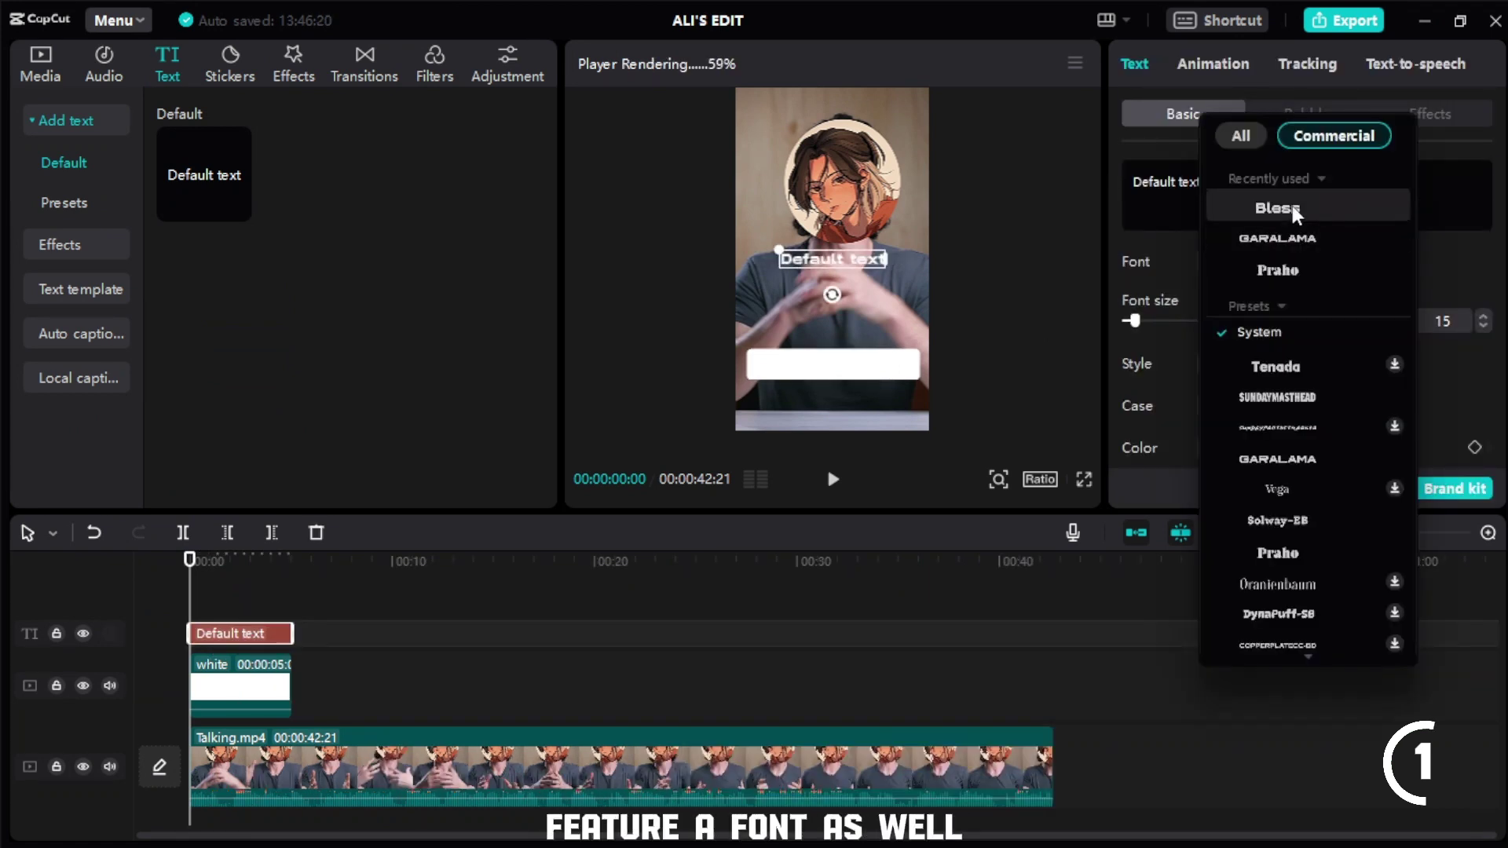
left_click(1277, 208)
left_click(1273, 228)
key("ctrl+a")
type("add text like ali")
left_click(1215, 405)
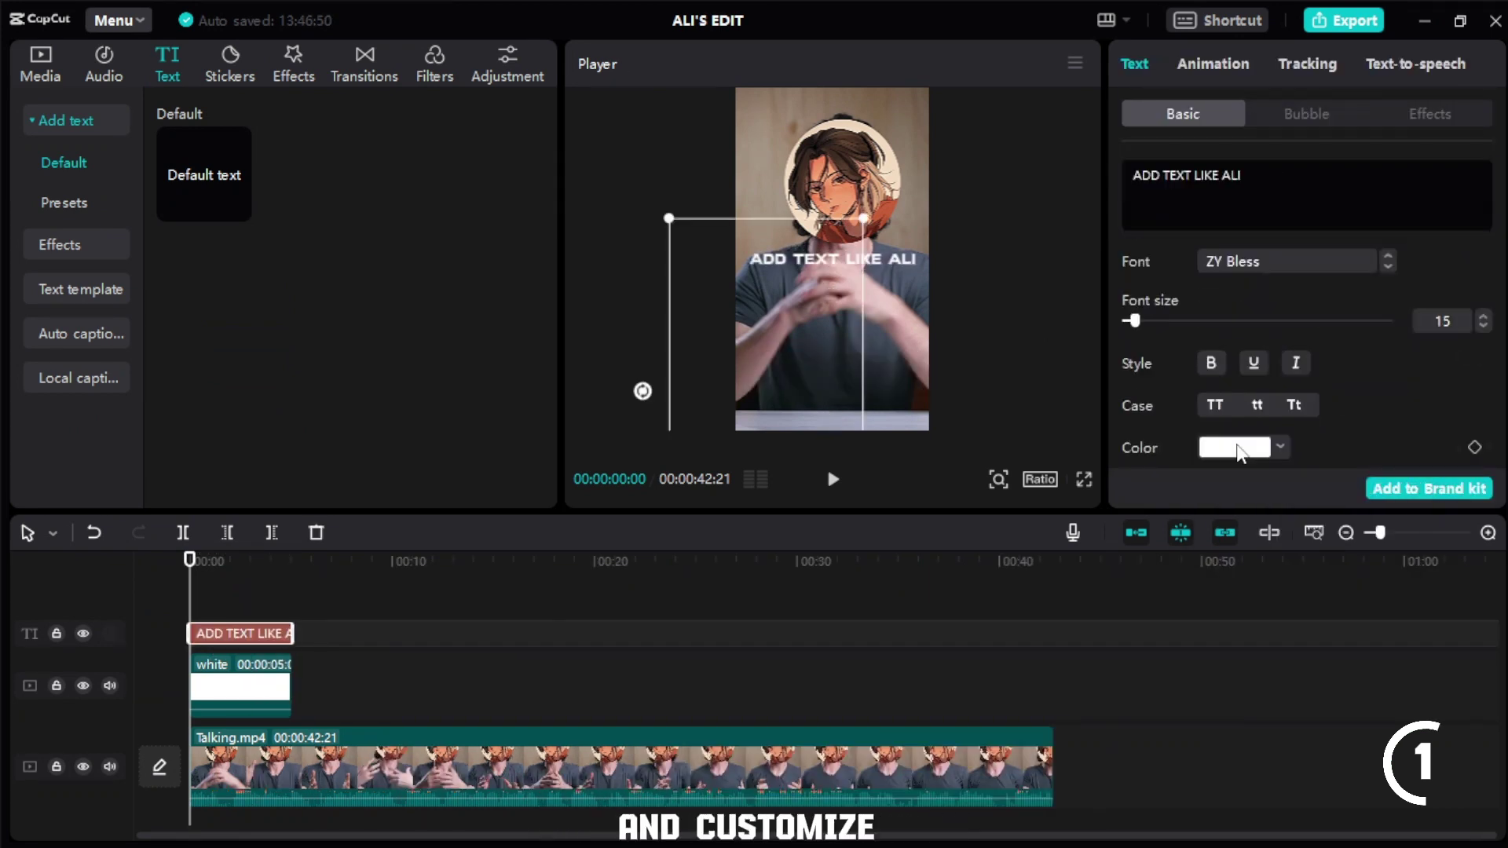
left_click(1239, 449)
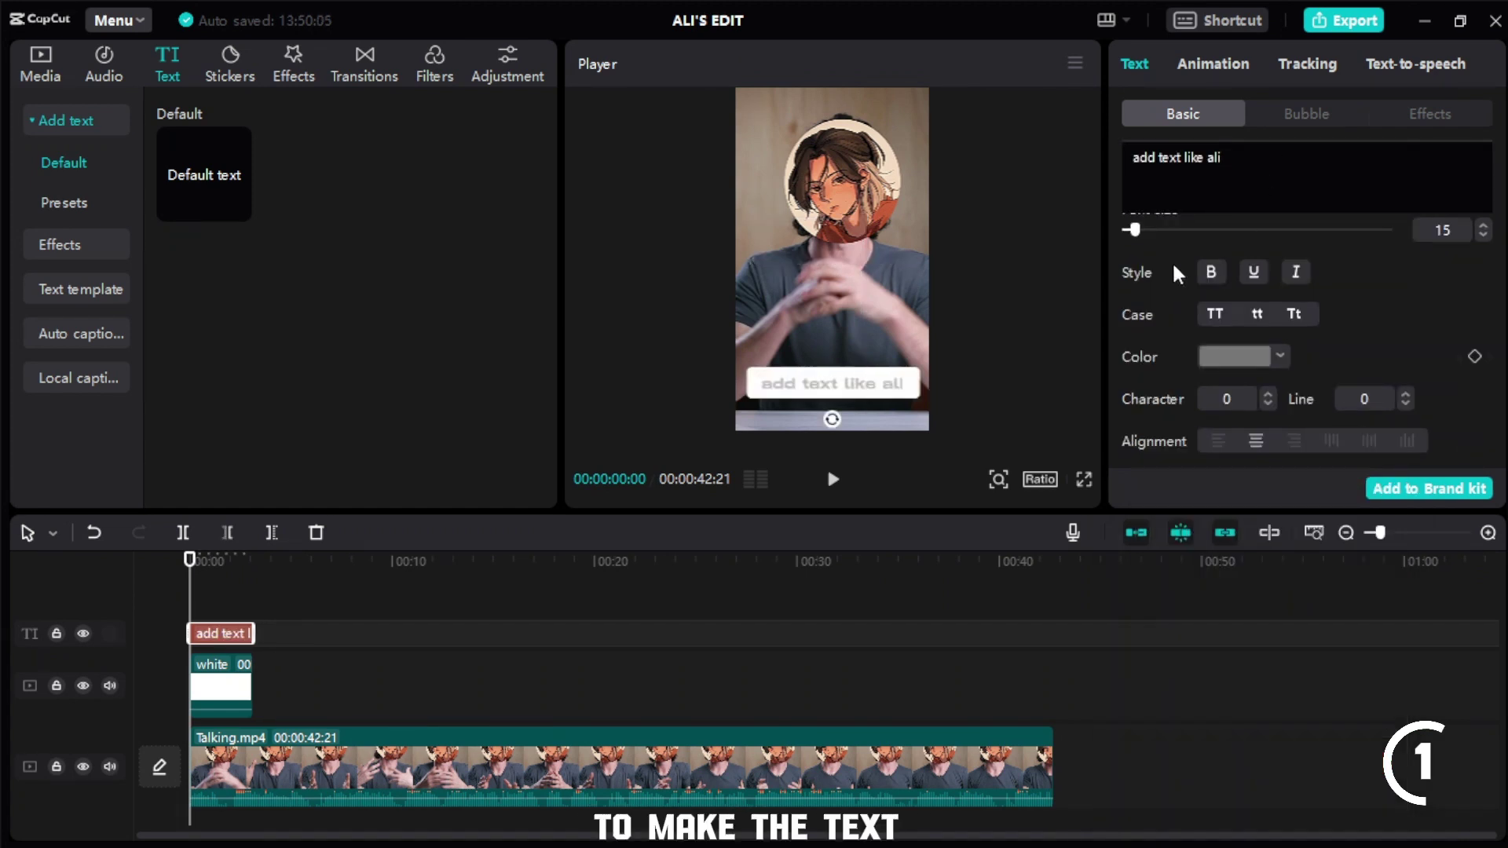
- Paste a copy of the text clip on a track above the original and set its colour to black, 000000
scroll(1162, 249, "down", 1)
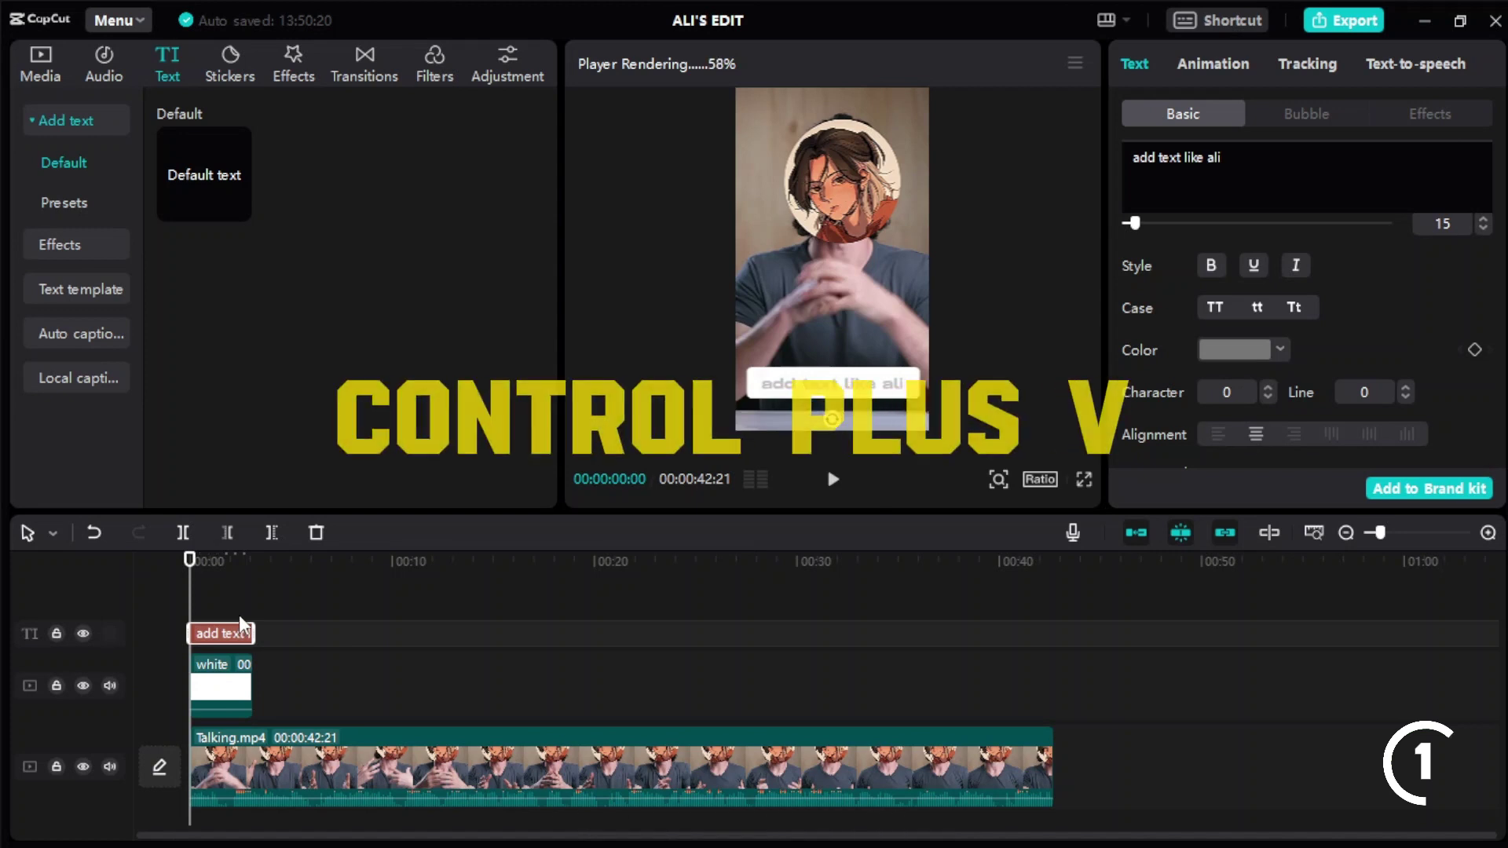
key("ctrl+v")
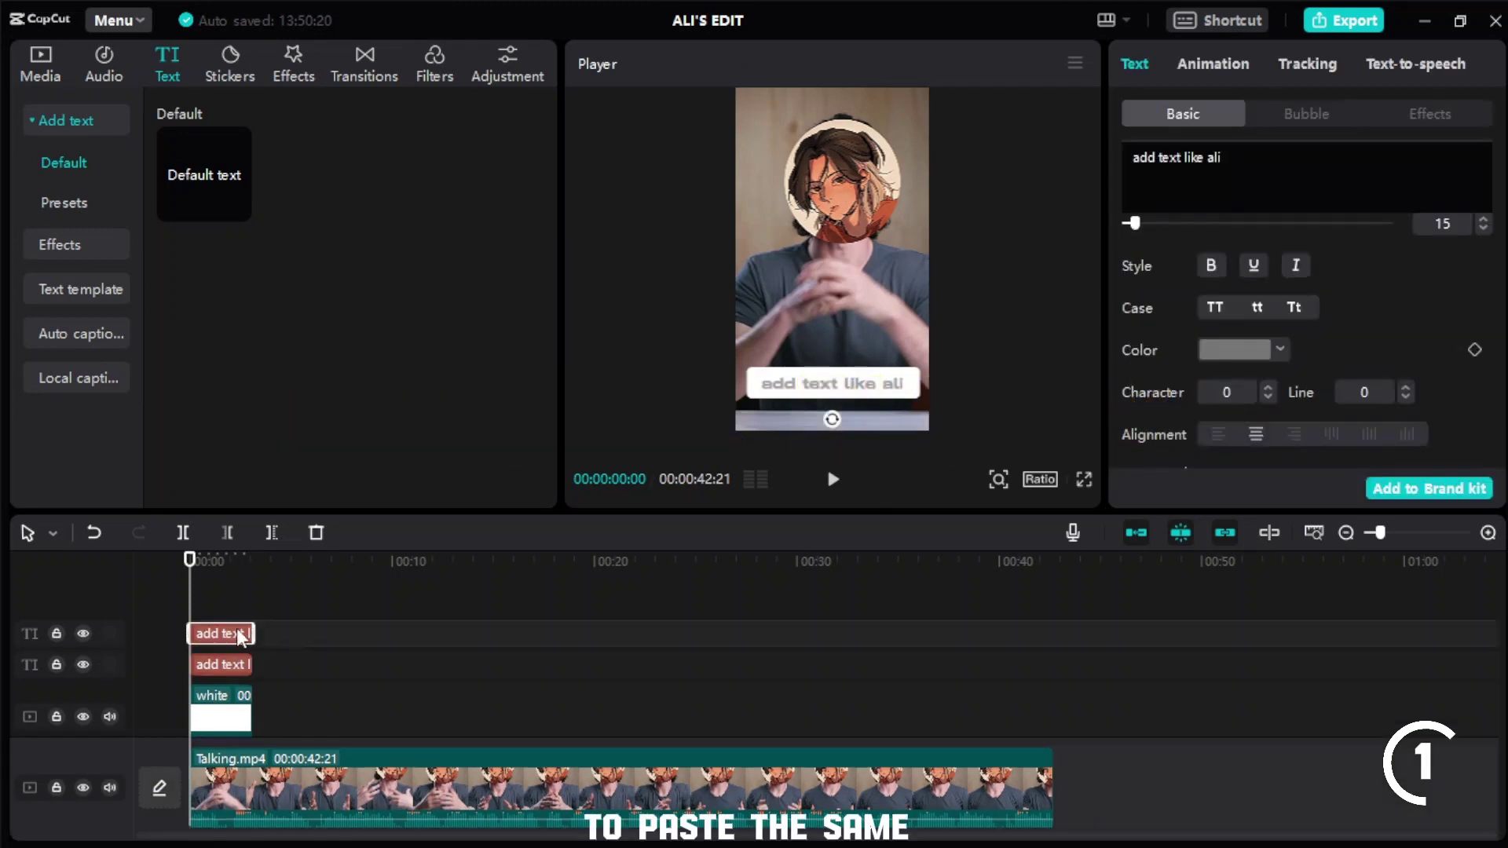
left_click(1252, 350)
left_click_drag(1147, 449, 1164, 529)
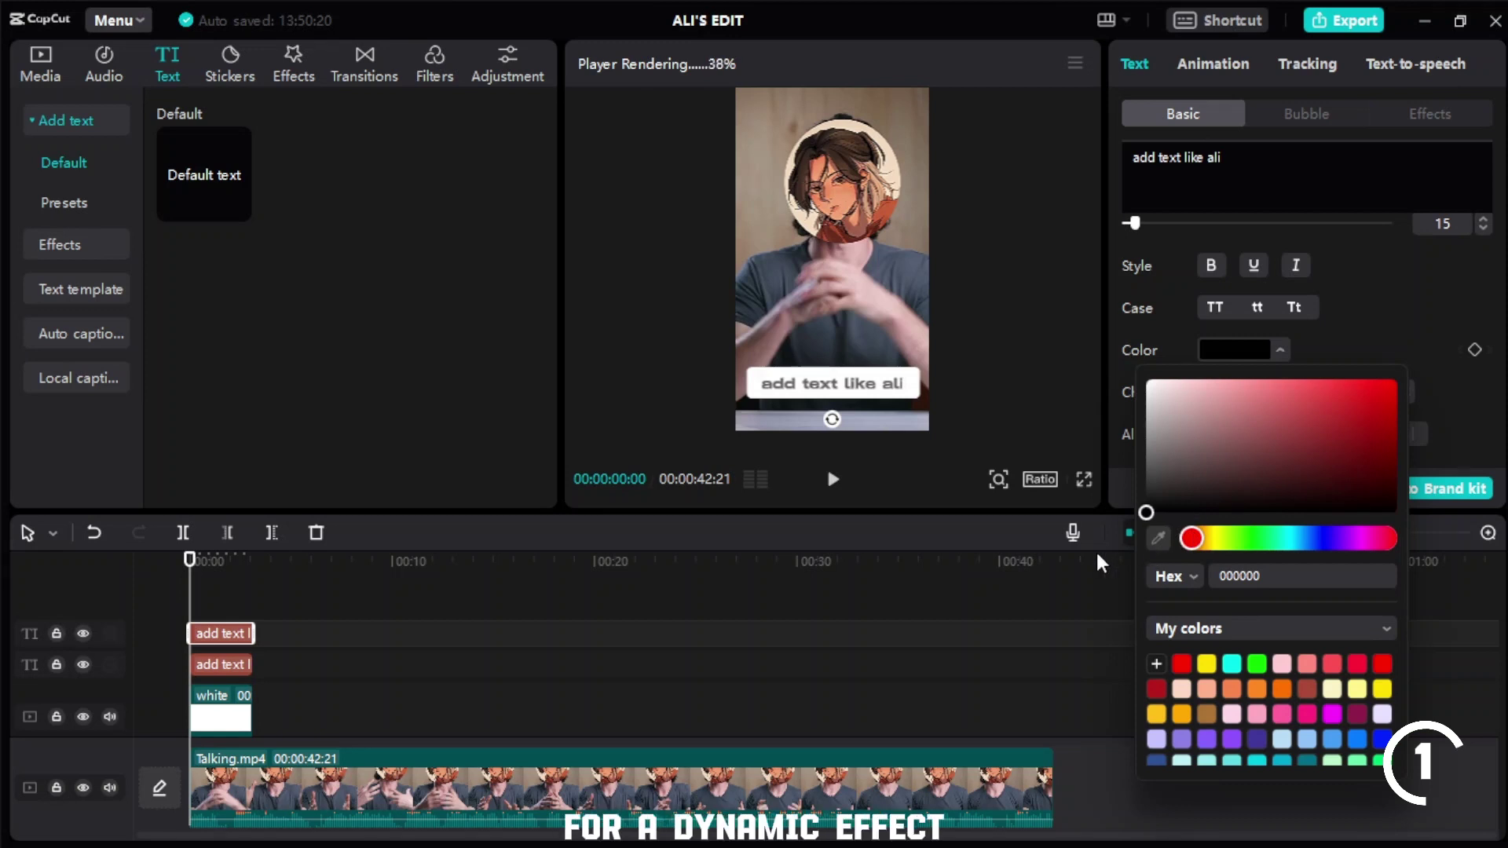
- Apply the Type 2 entrance animation to the black text copy and preview it full screen
left_click(1205, 64)
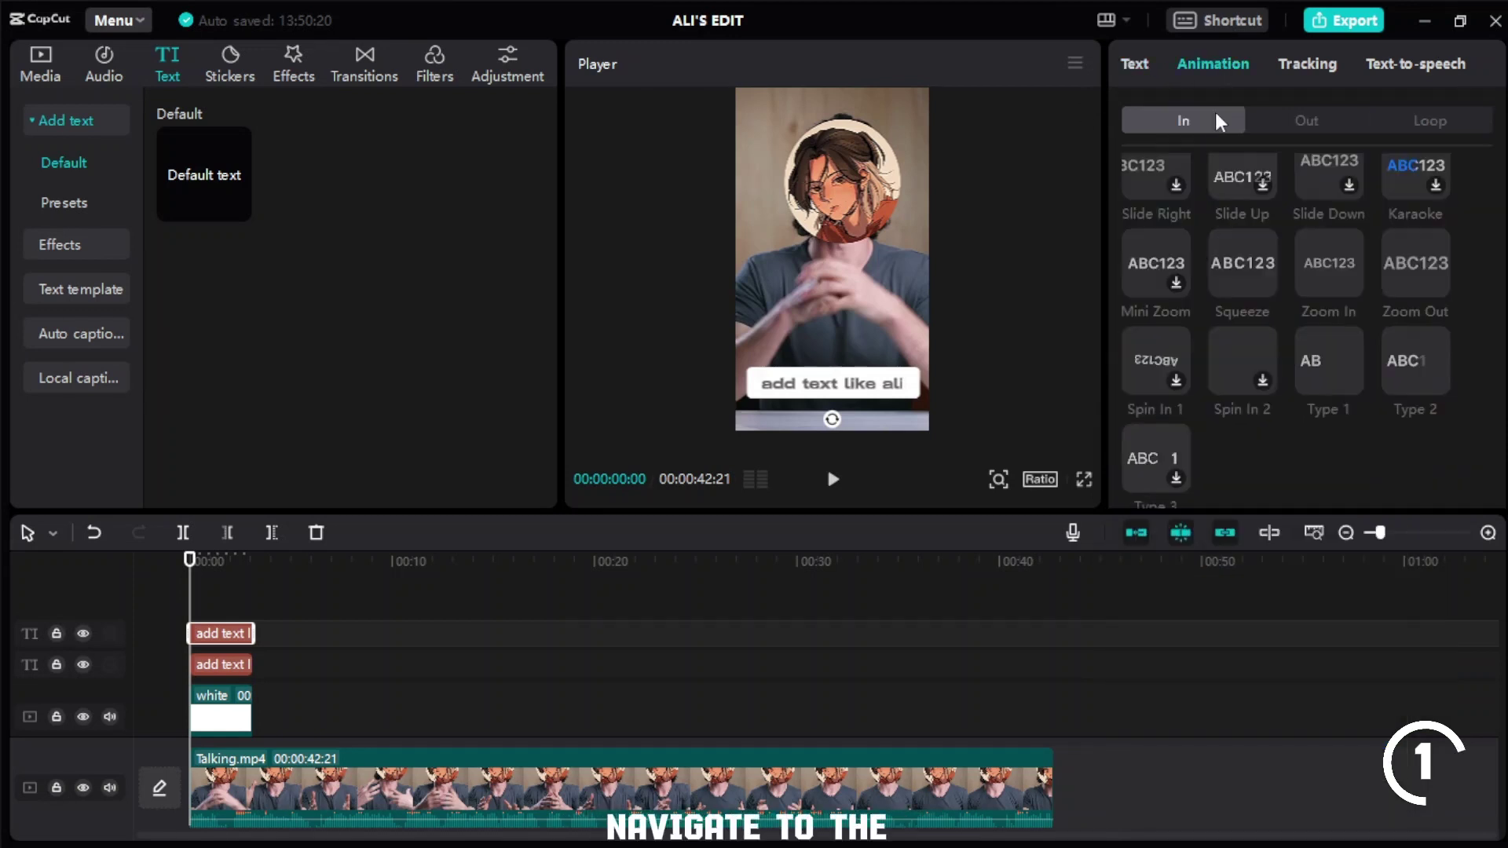
left_click(1411, 371)
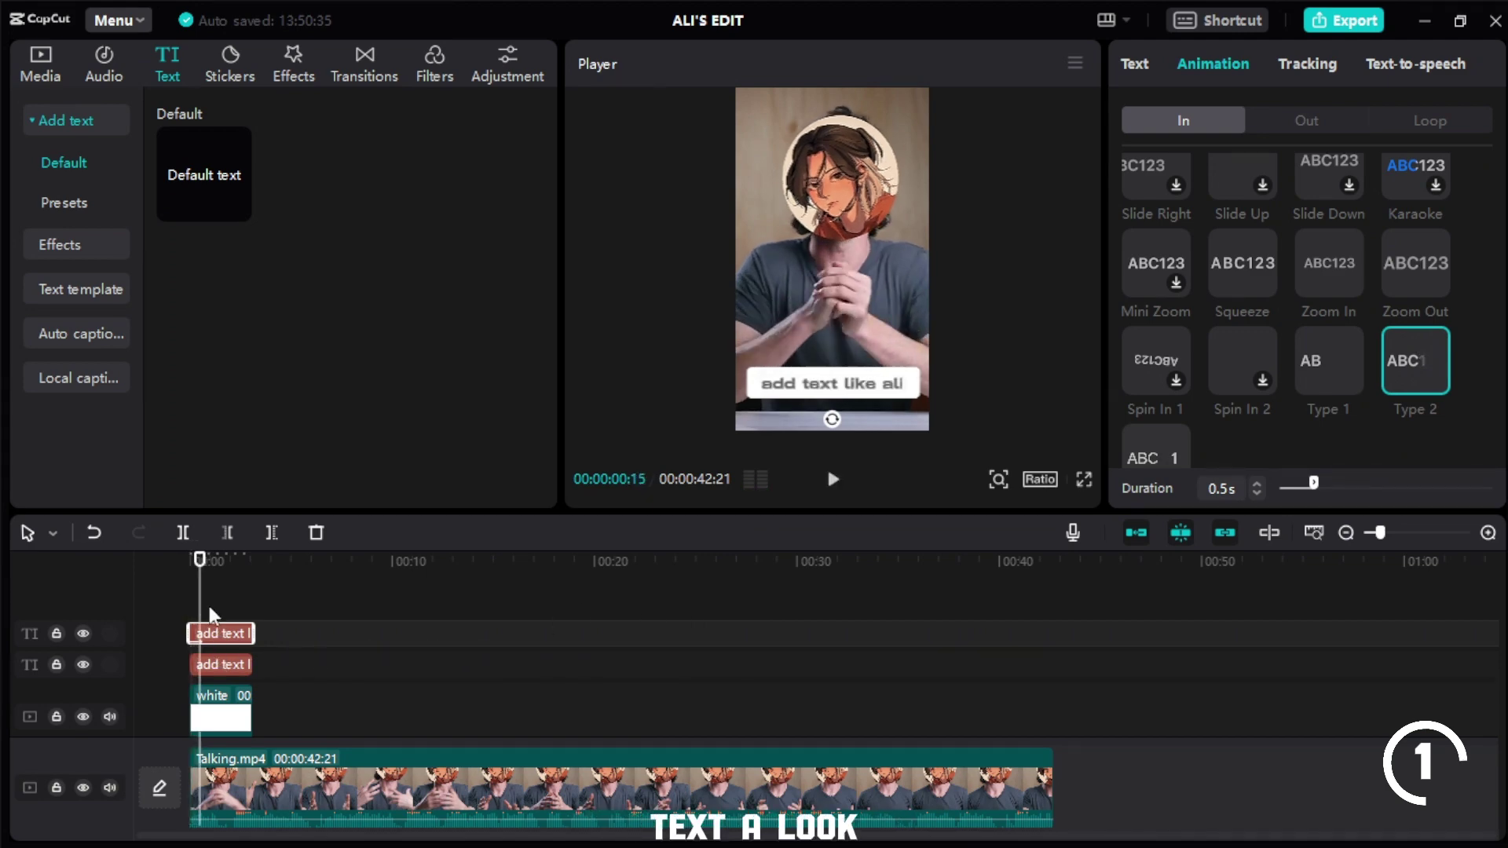
left_click(1083, 479)
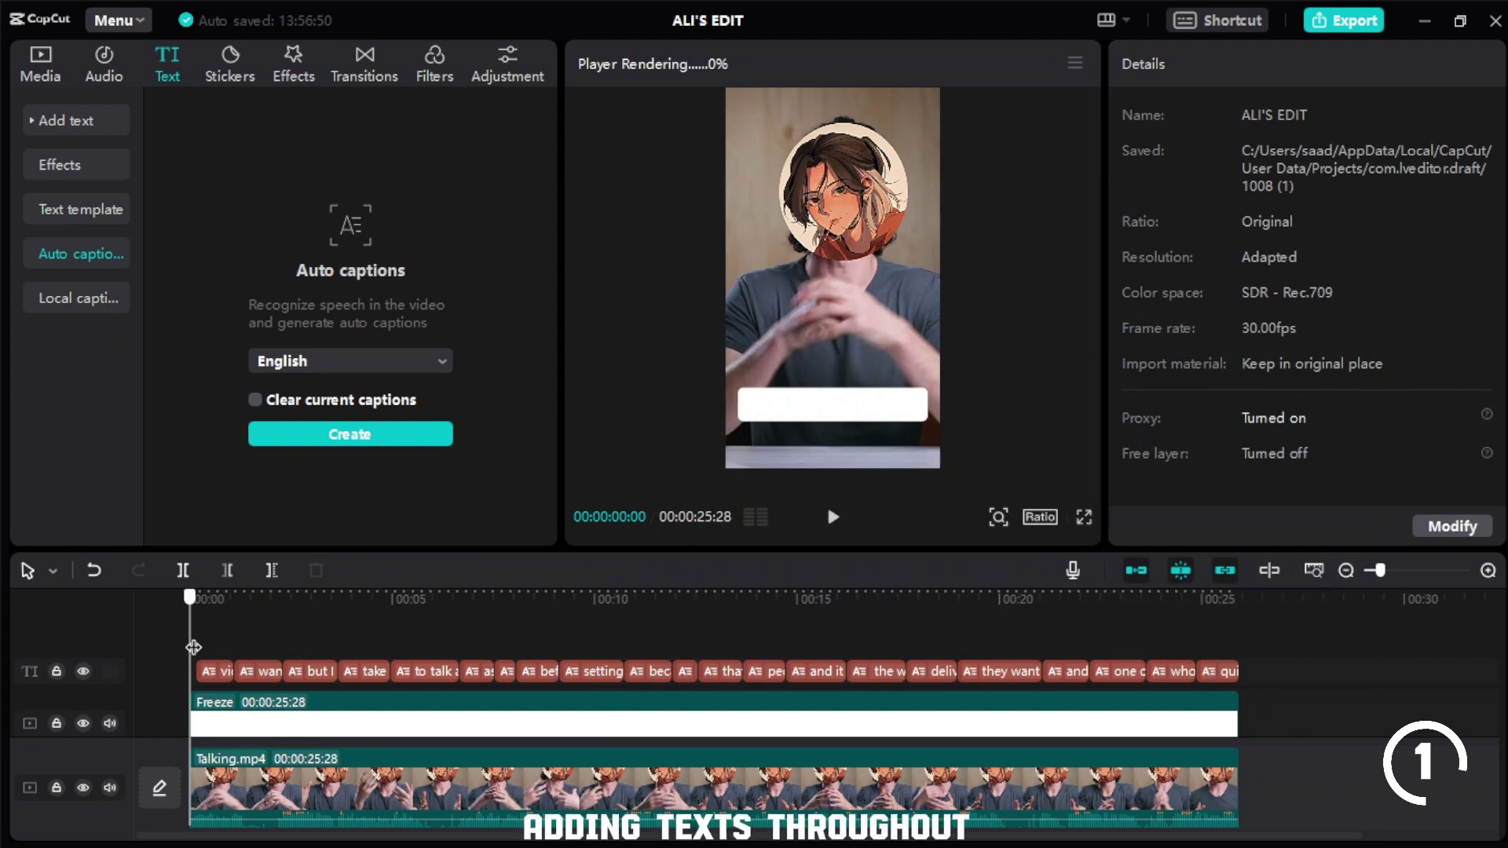
- Split the white Freeze clip at 00:00:01:03 and again at a second point further along the captions
left_click_drag(194, 647, 263, 649)
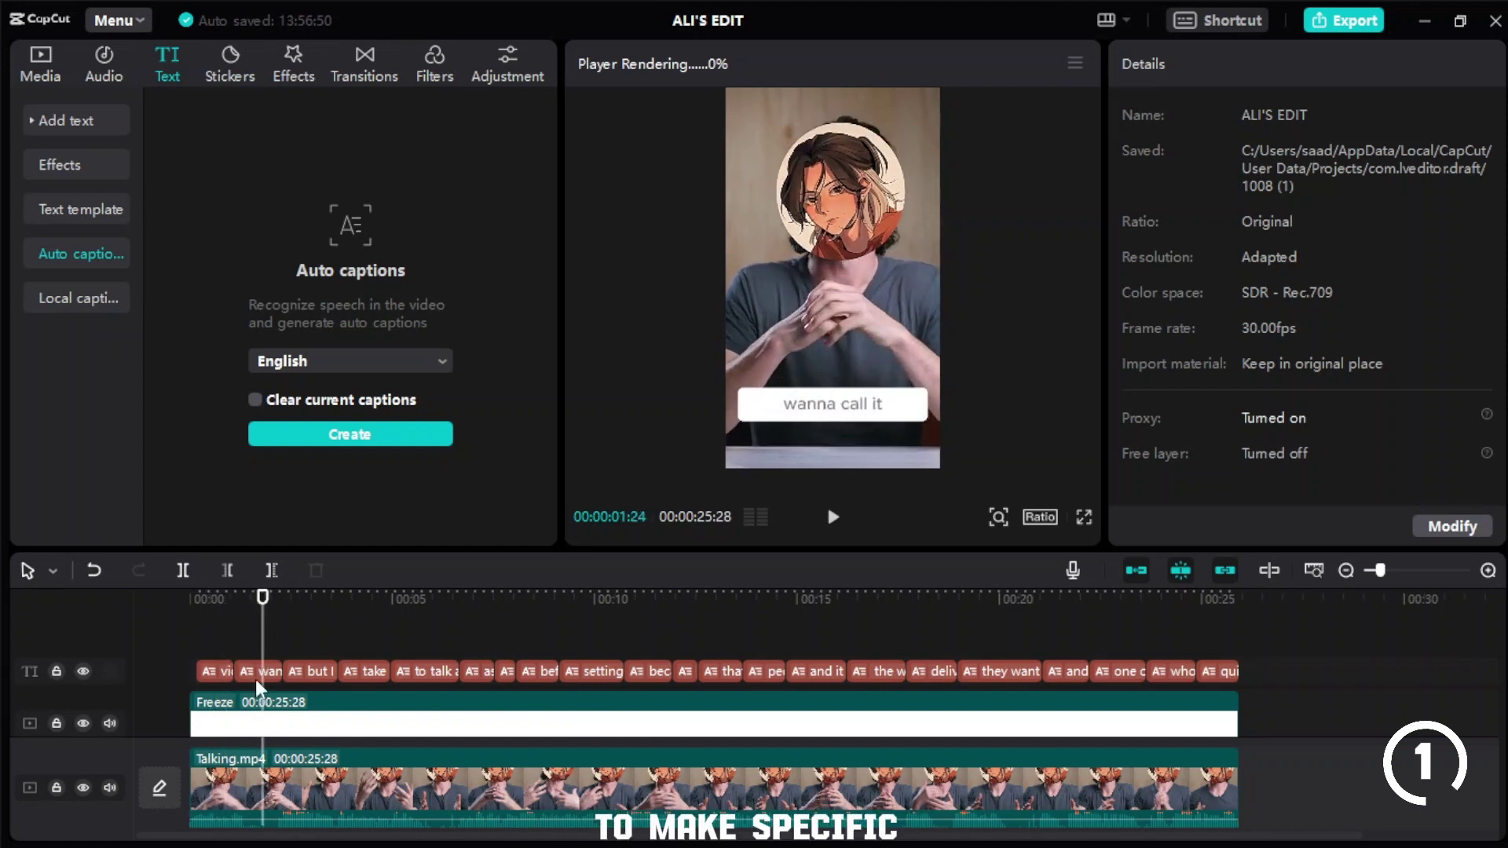
left_click(234, 705)
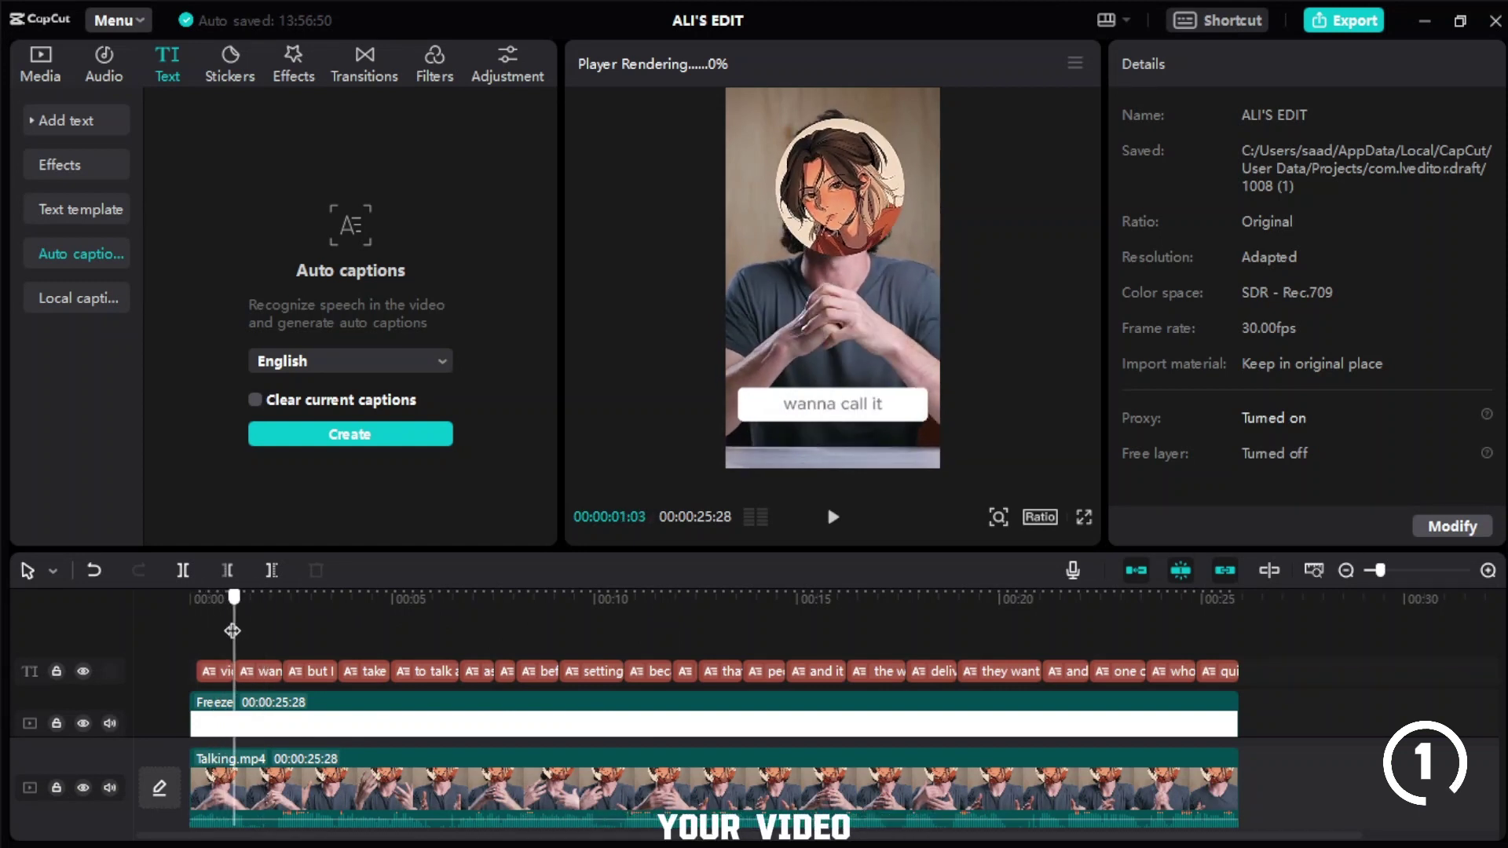
left_click(184, 572)
left_click_drag(234, 614, 303, 633)
left_click(181, 570)
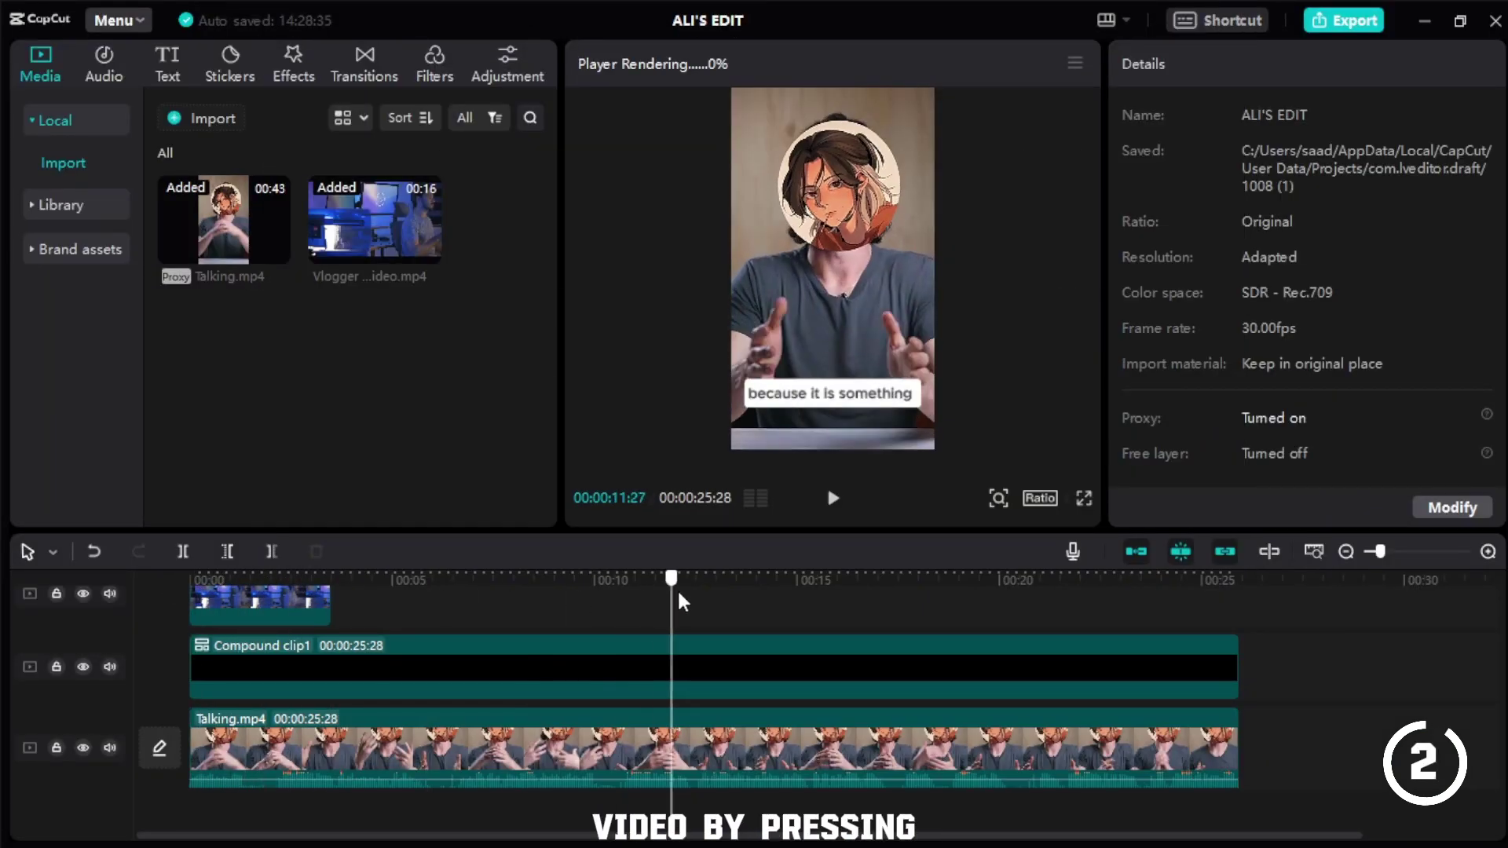
- Duplicate the Talking.mp4 clip from the start onto the track above and enable Auto cutout on the copy
left_click(242, 719)
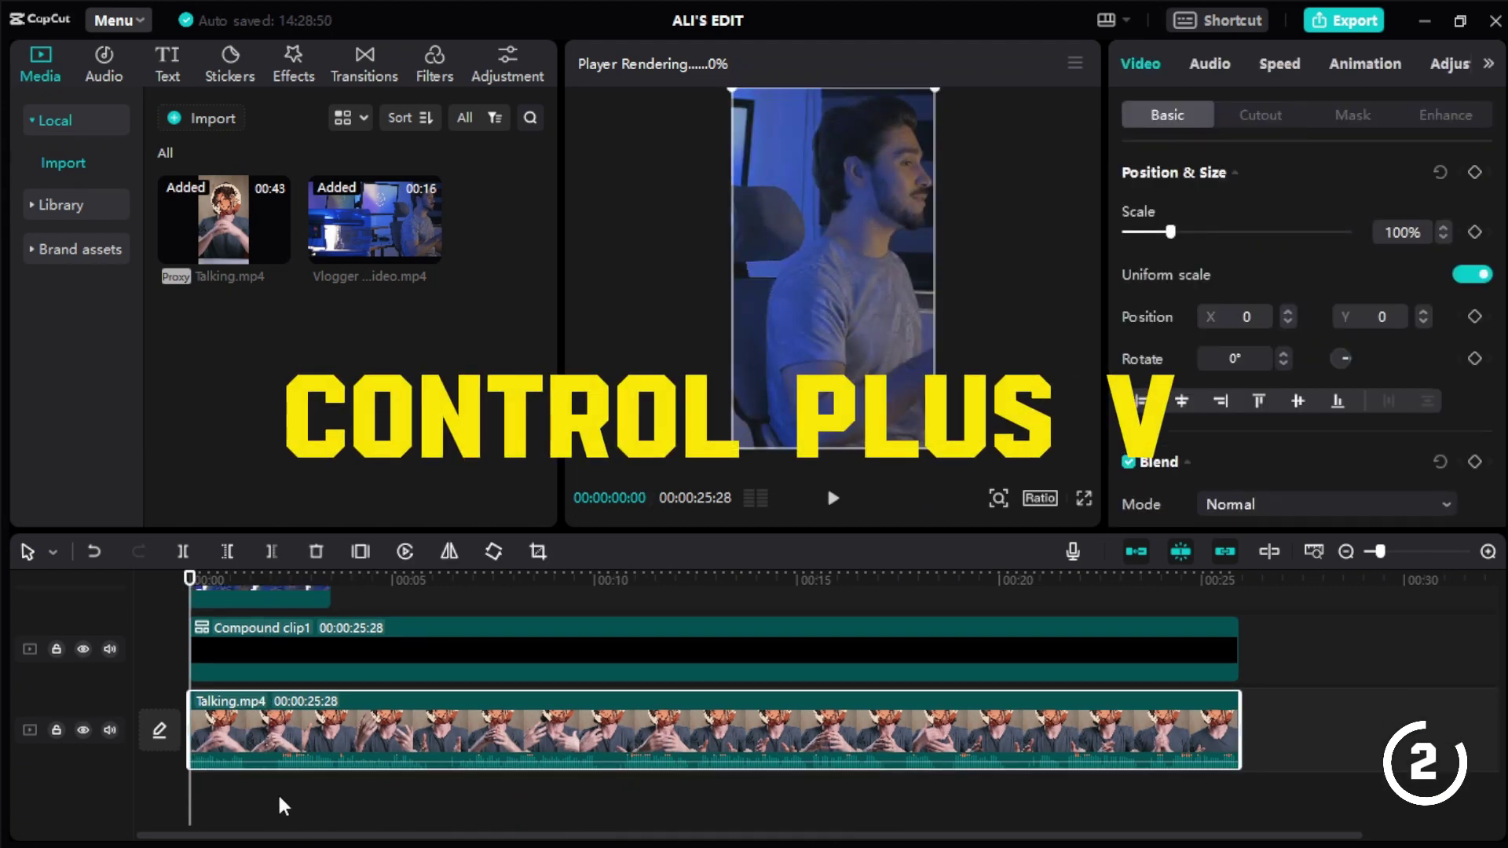
key("ctrl+v")
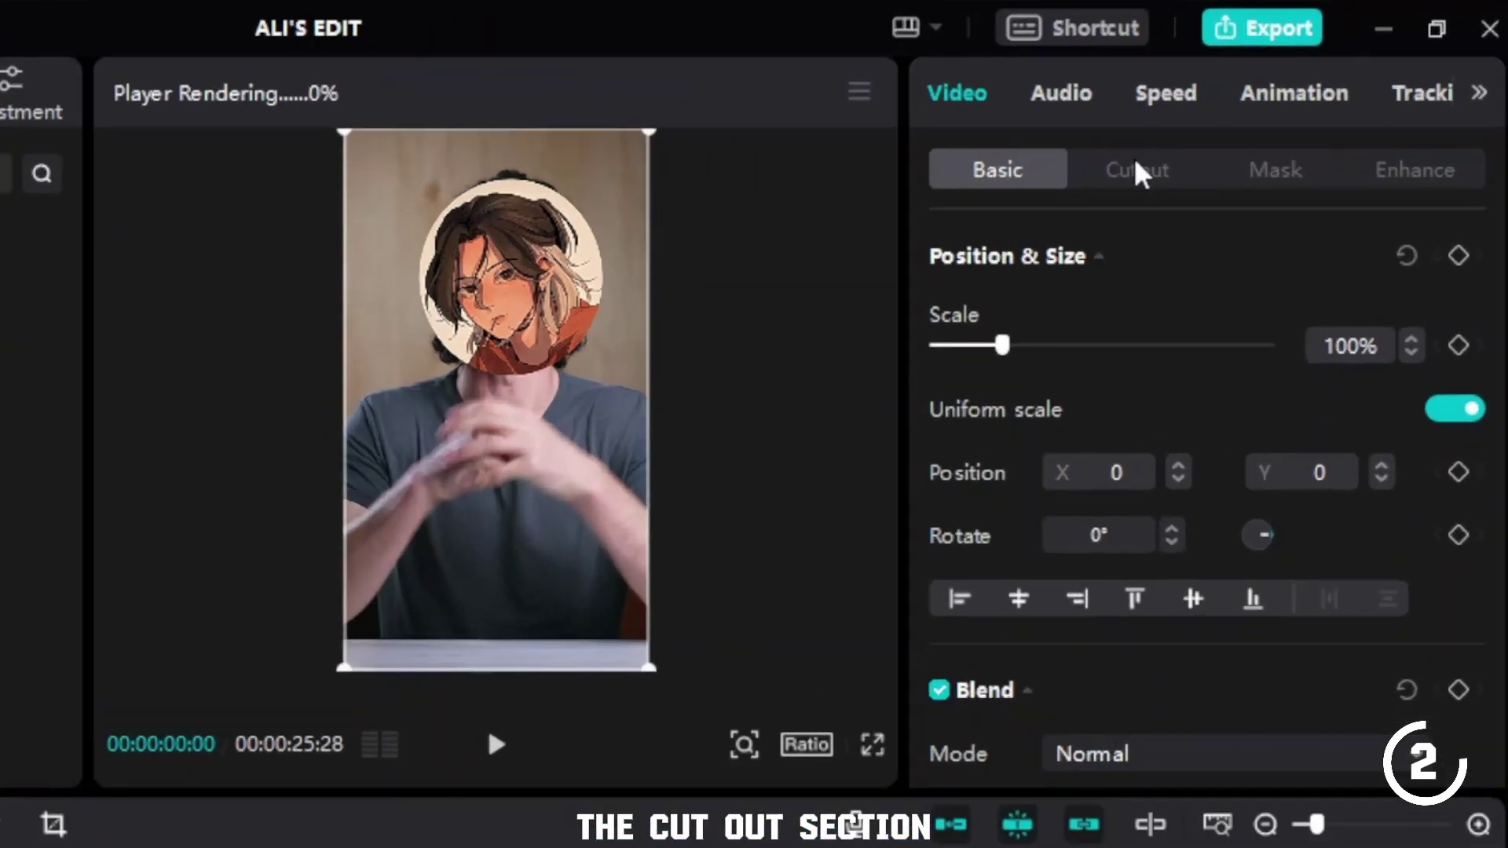
left_click(1254, 124)
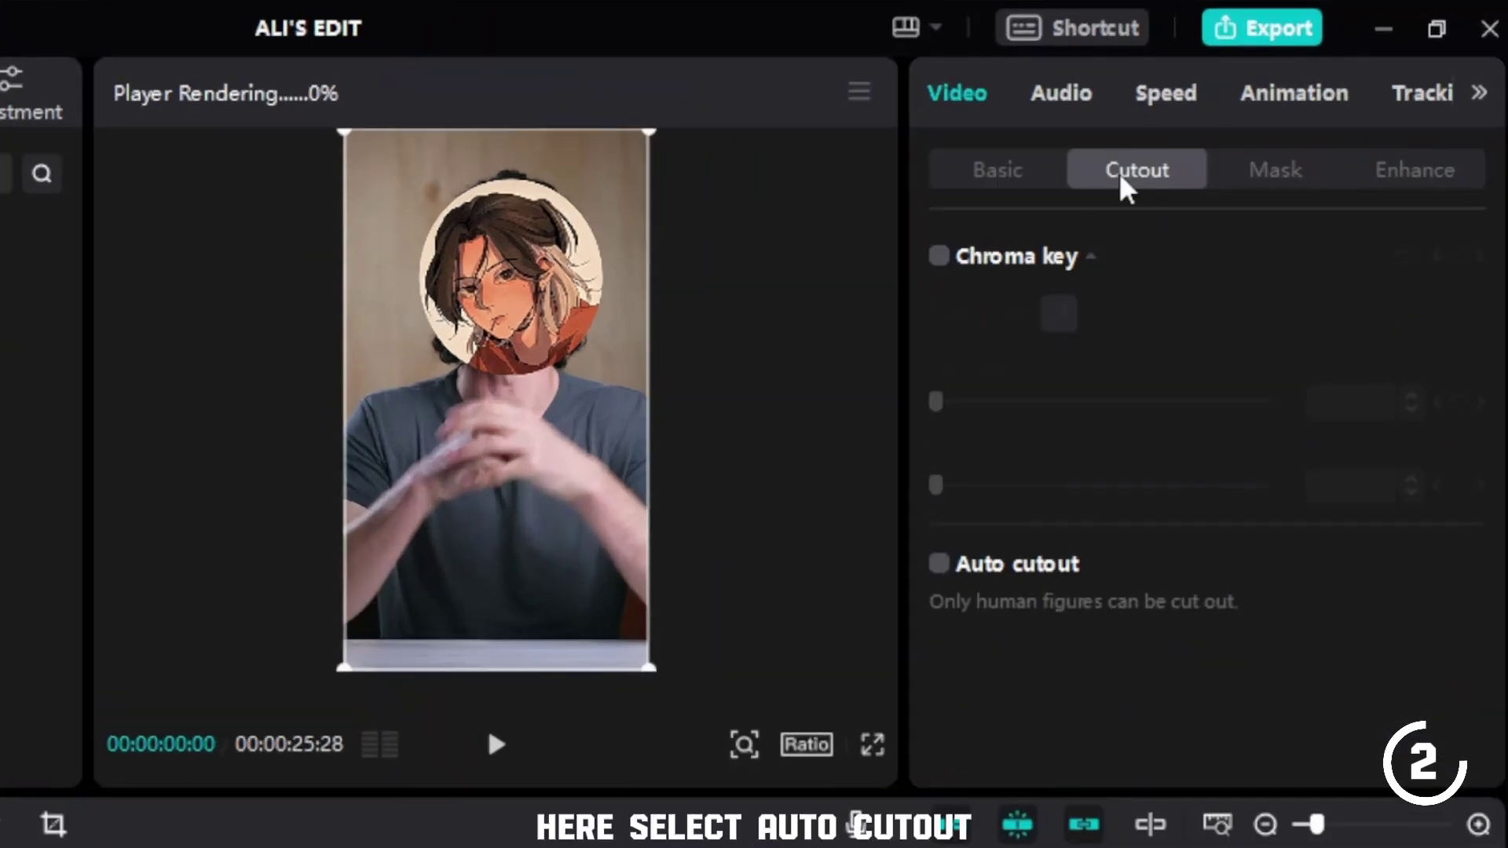
left_click(939, 563)
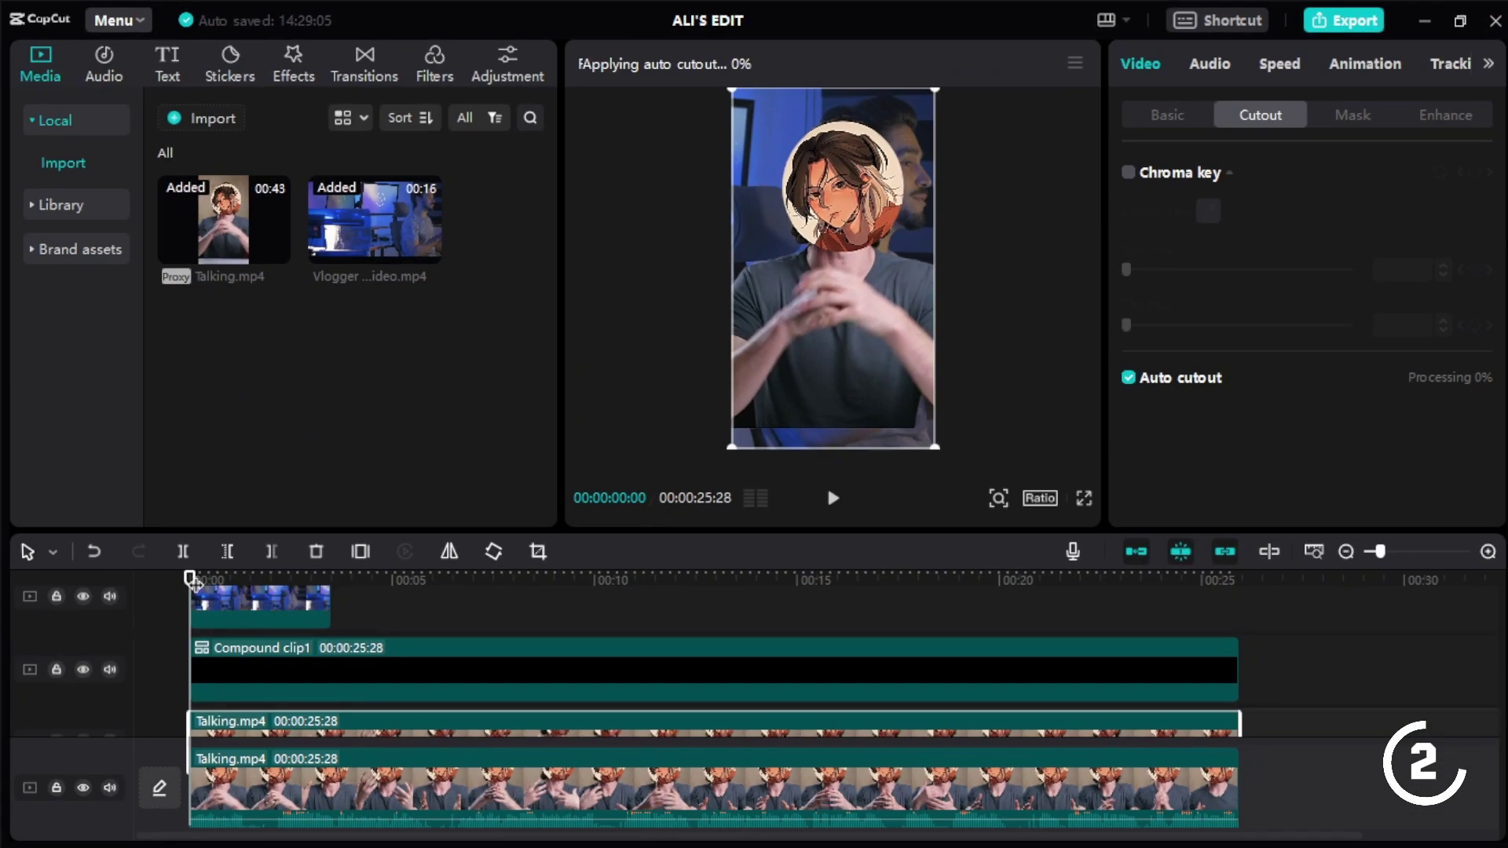
- Add a Position & Size keyframe to the cutout copy at 00:00:01:19
left_click_drag(235, 580, 255, 580)
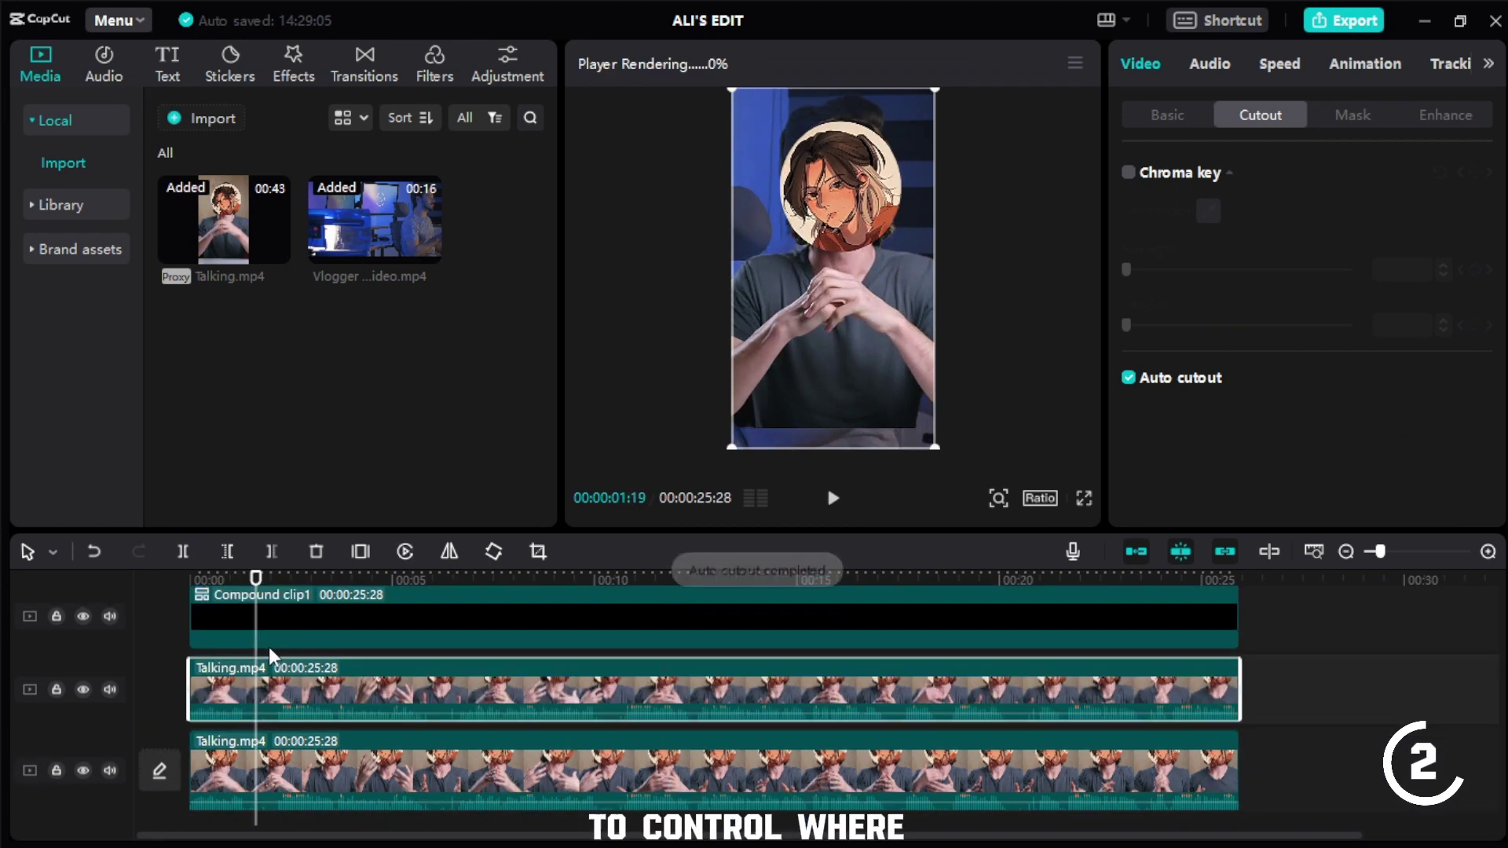
left_click(1160, 115)
left_click(1474, 172)
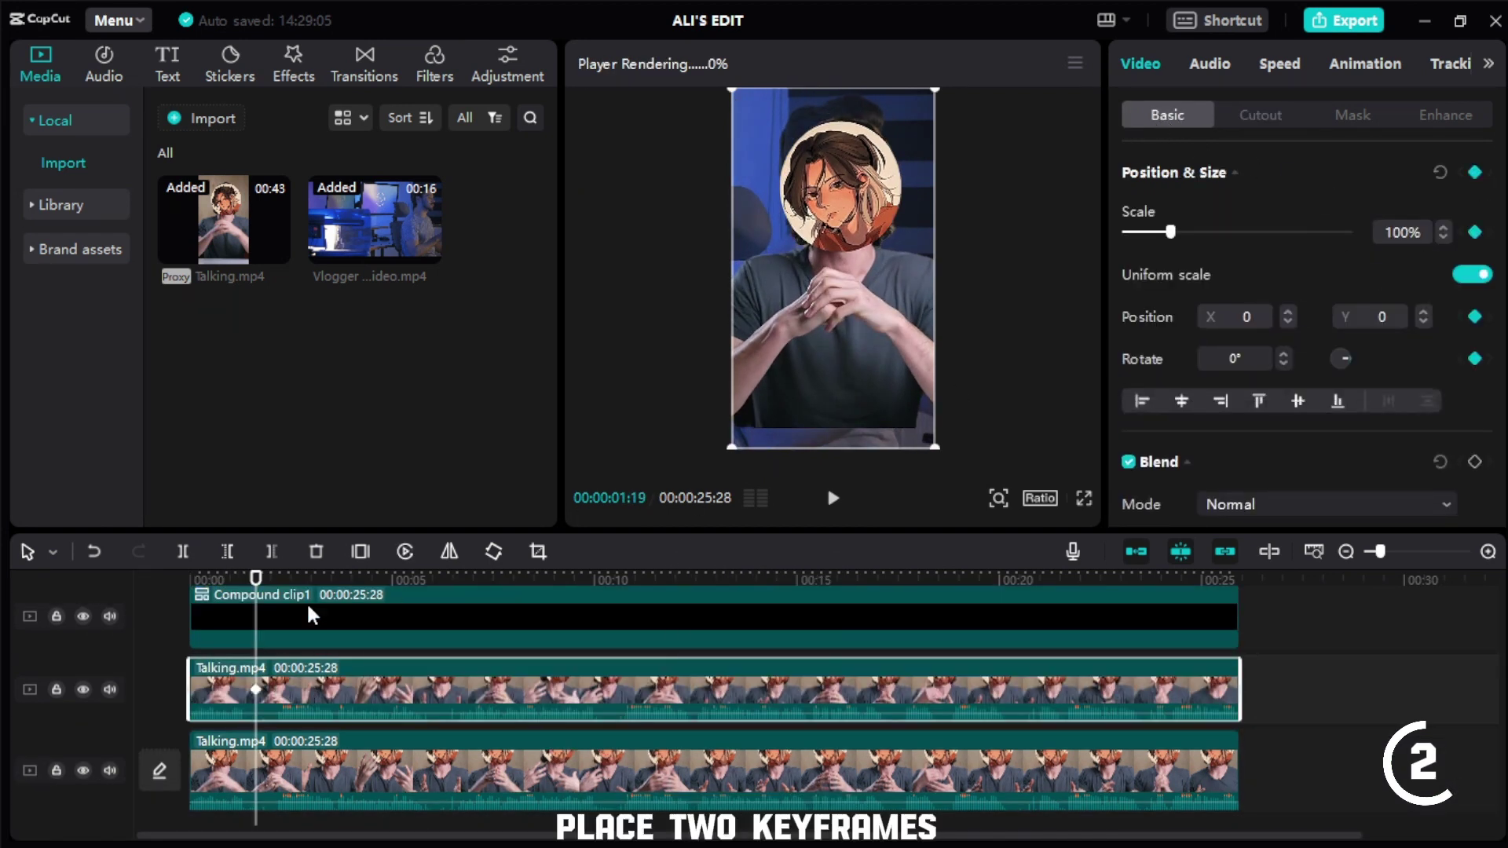
- Keyframe the cutout copy at 00:00:01:05 and move it straight down out of the frame to Y -3634
left_click(237, 579)
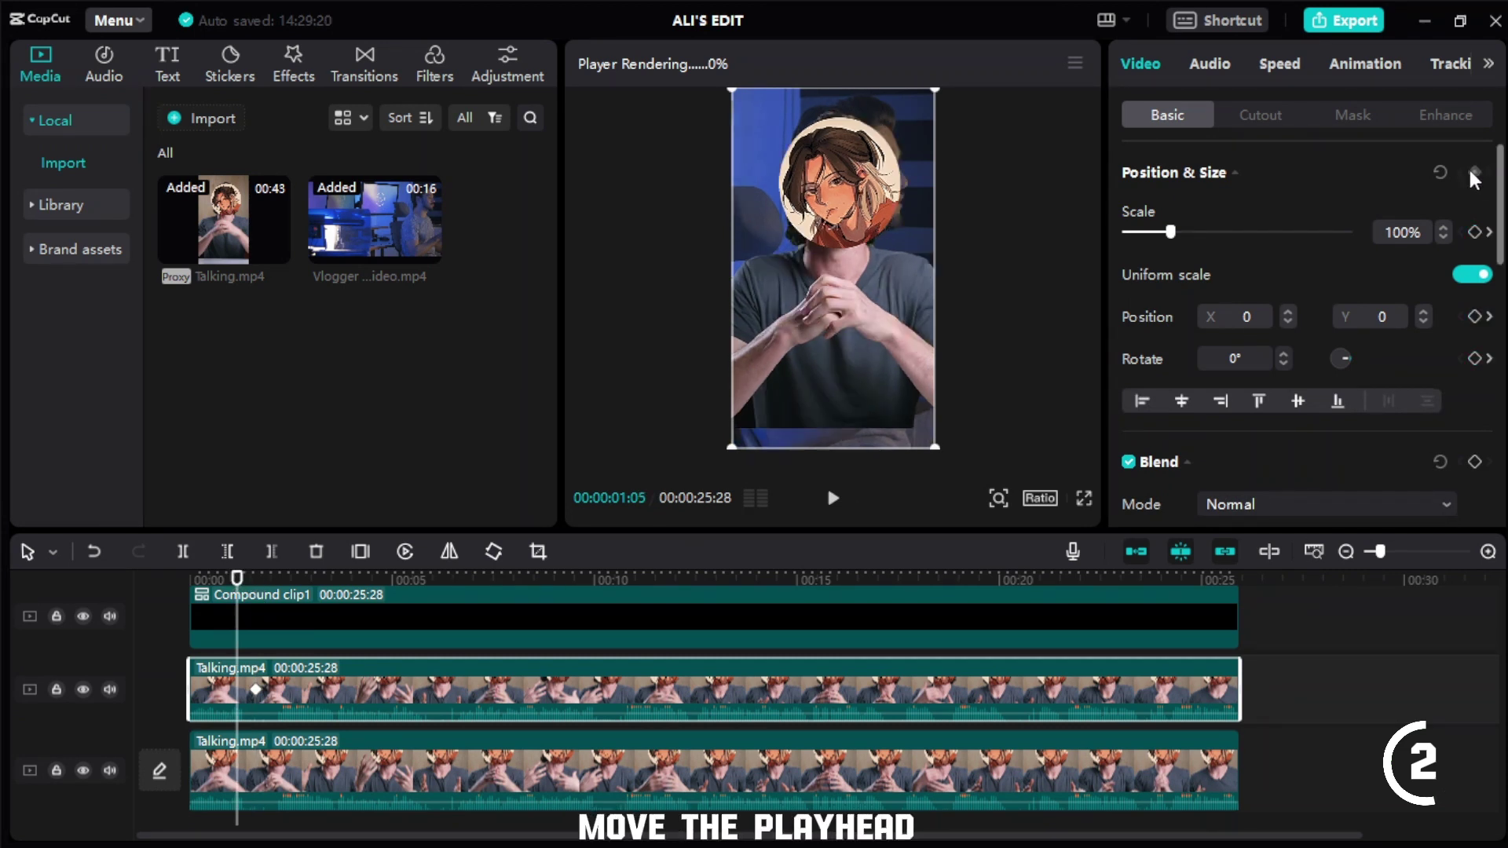
left_click_drag(839, 198, 839, 448)
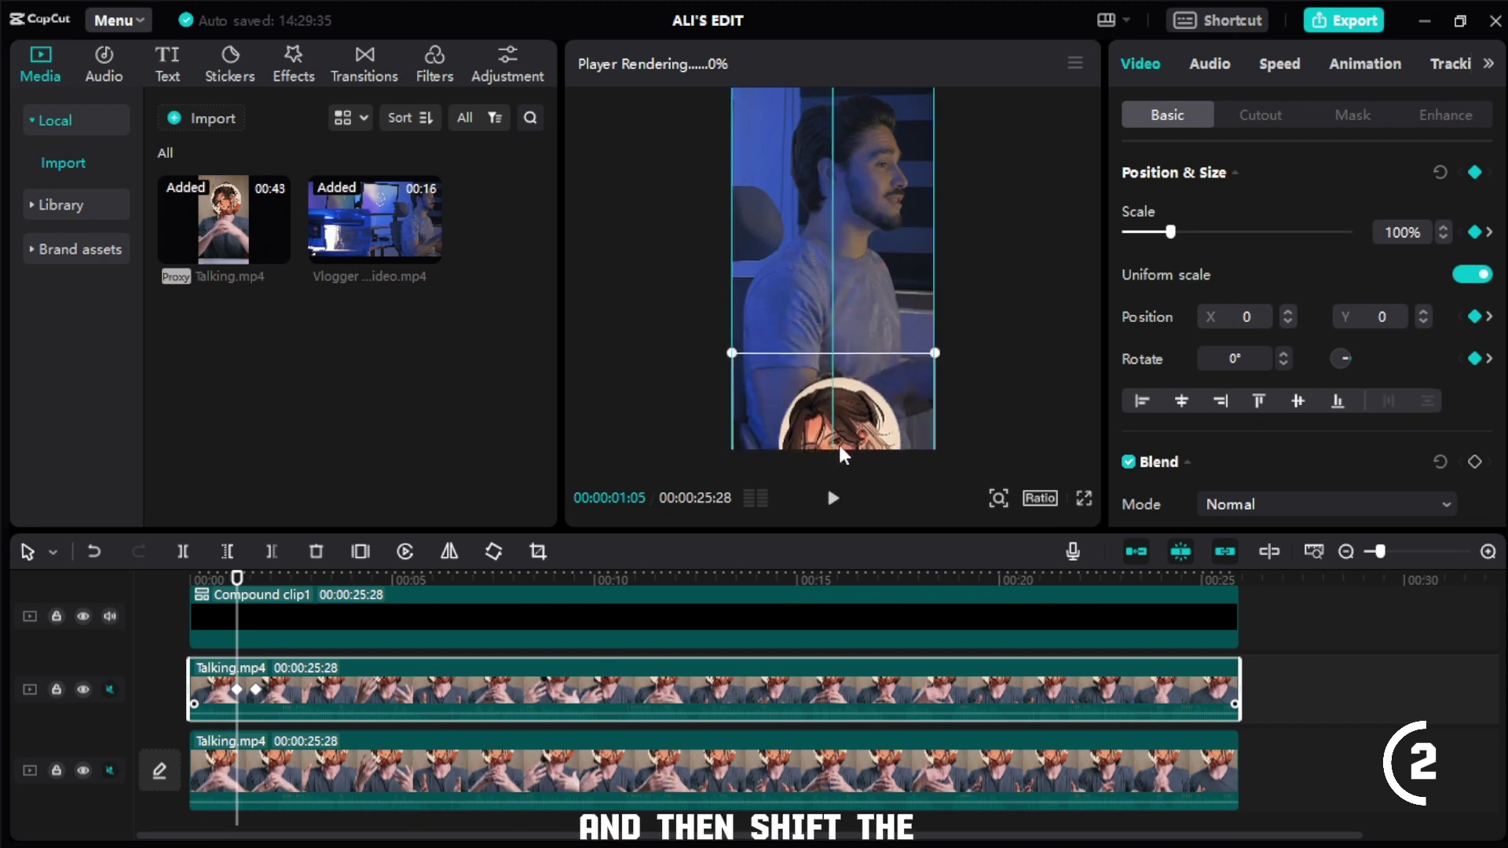
left_click_drag(842, 501, 840, 512)
- Play back the cutout's slide-up animation from the start and deselect the clip
key("space")
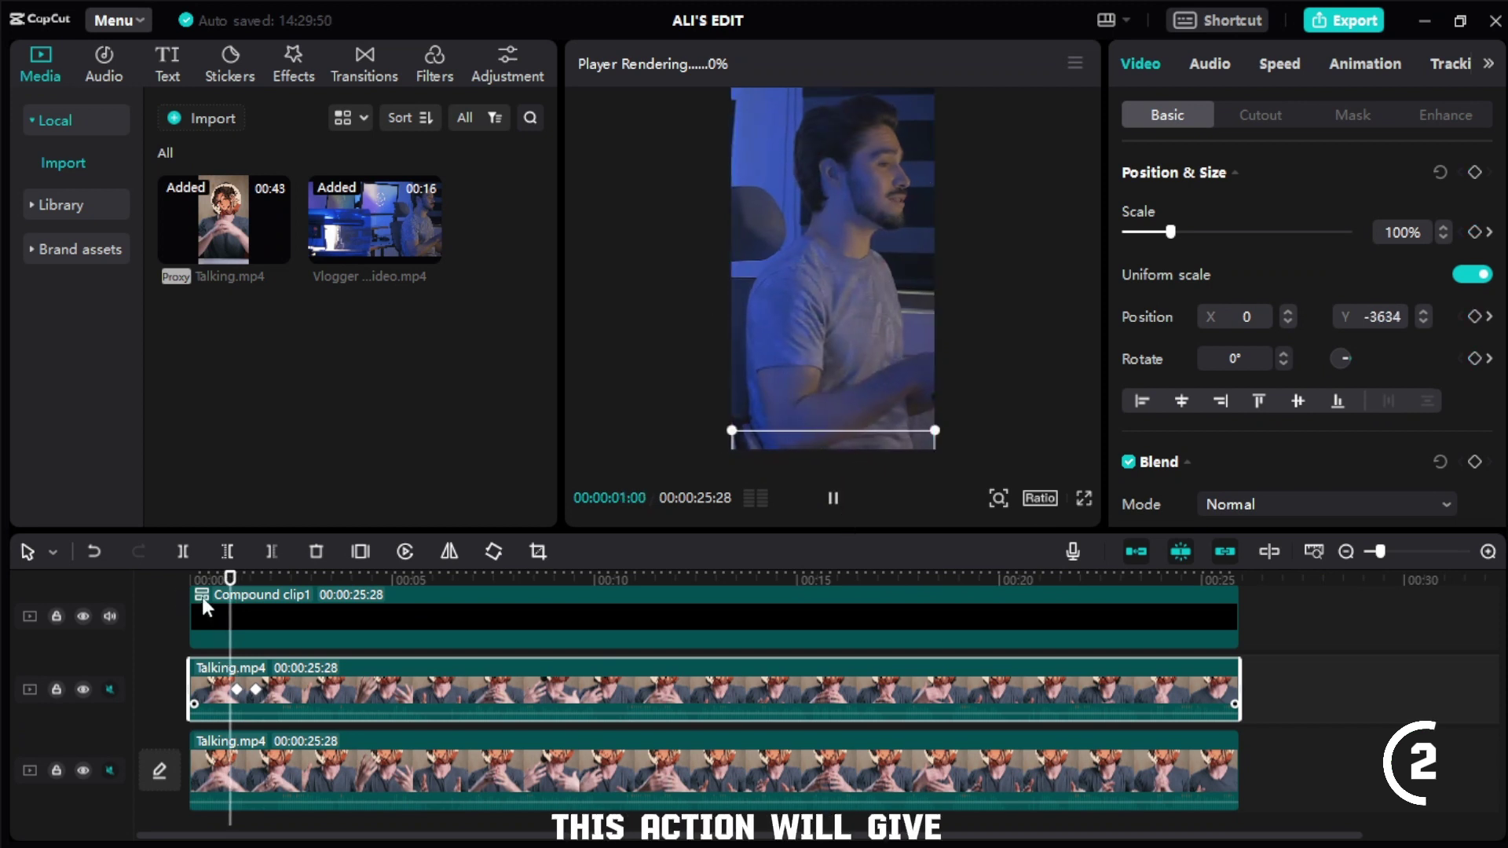
key("space")
left_click(1343, 613)
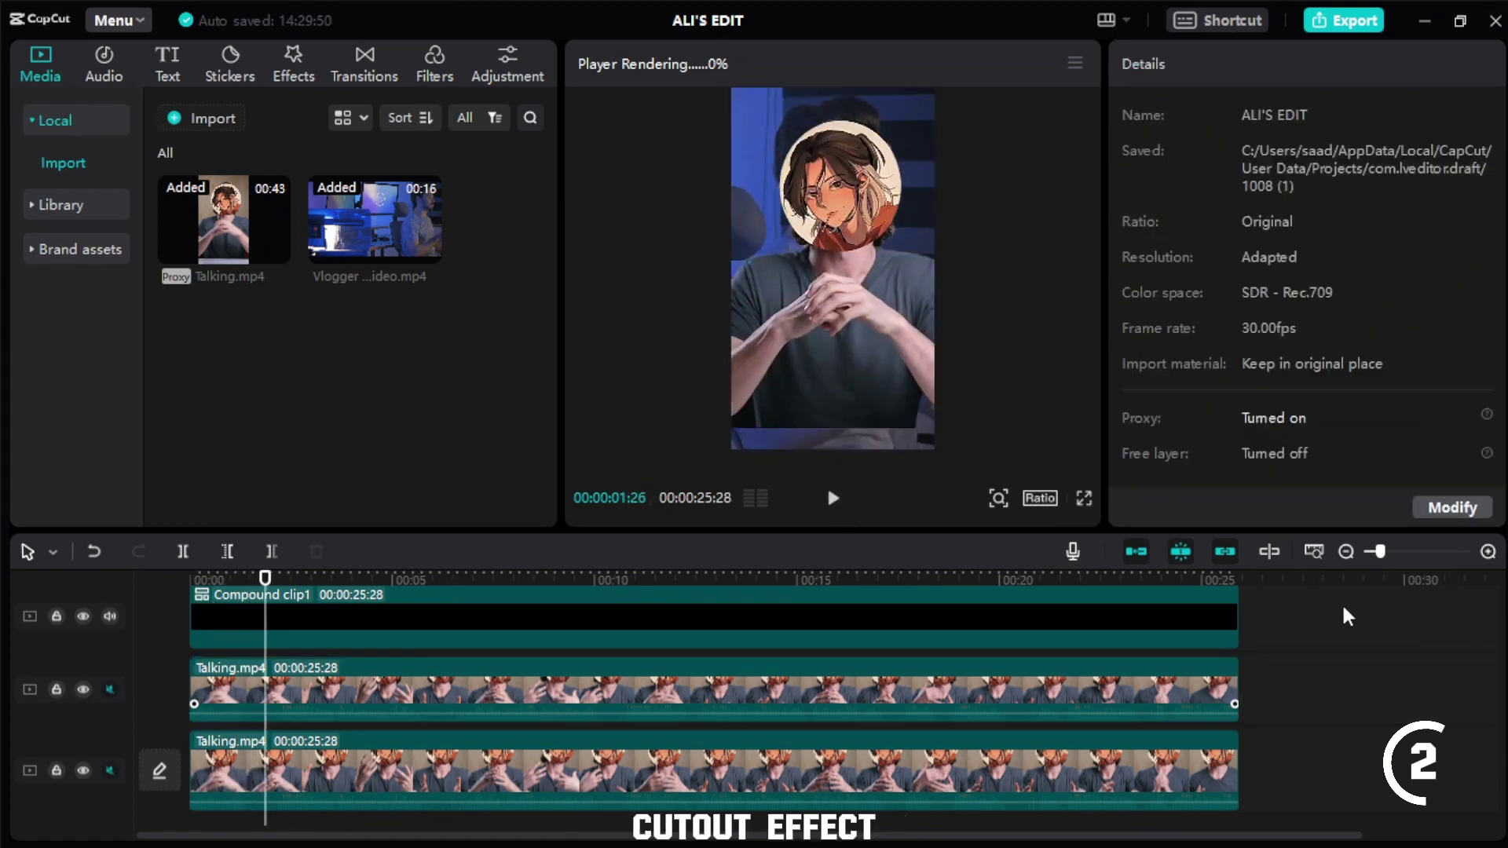
- Add the Motion Blur lens effect above the clips, starting at the cutout's first keyframe at 00:00:01:05
left_click(212, 579)
left_click(239, 680)
left_click_drag(212, 580, 233, 585)
left_click(294, 62)
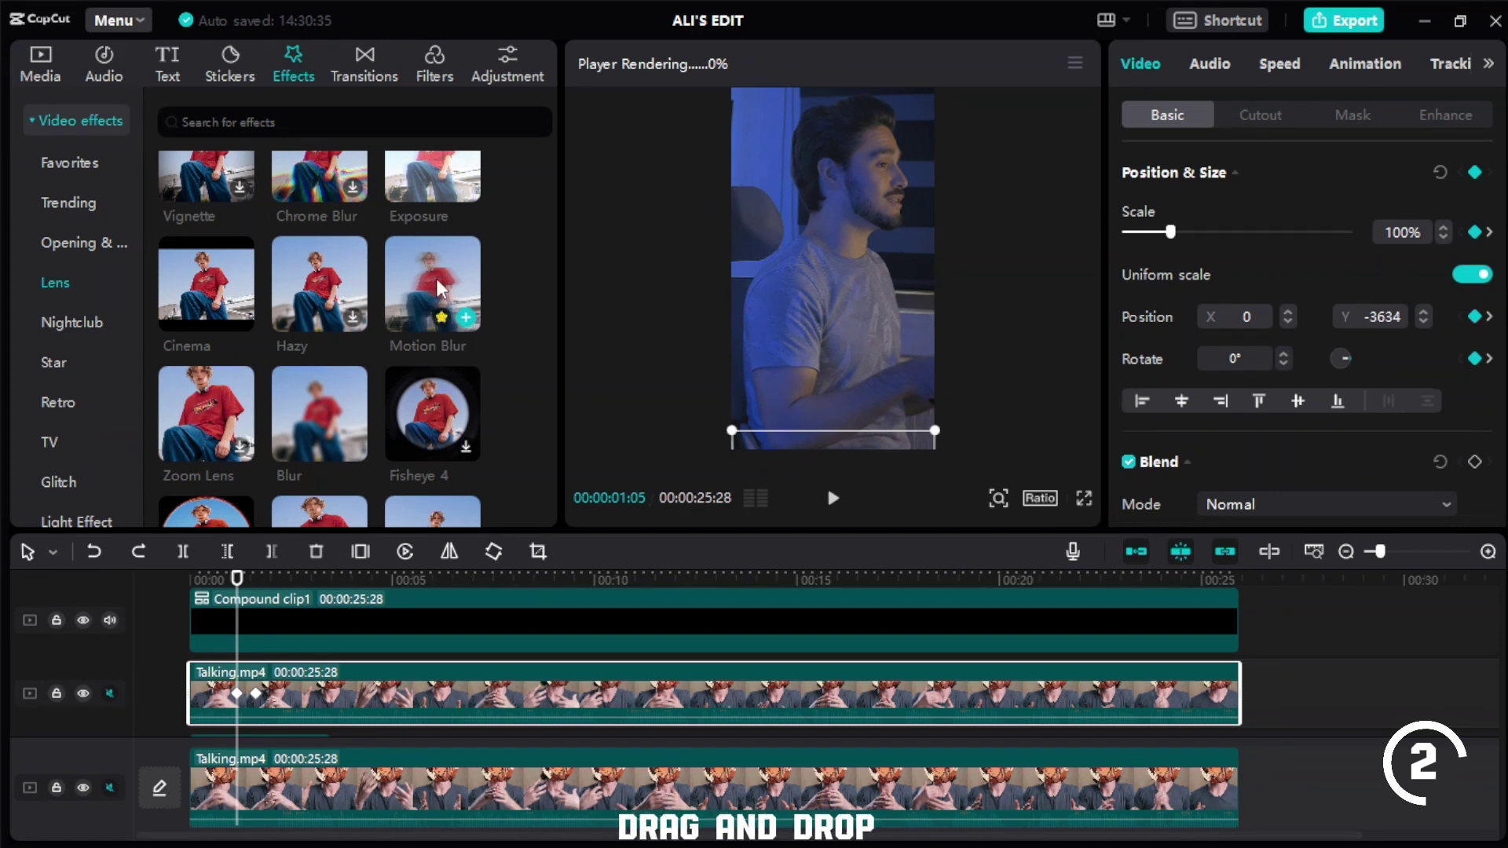
left_click_drag(436, 278, 232, 614)
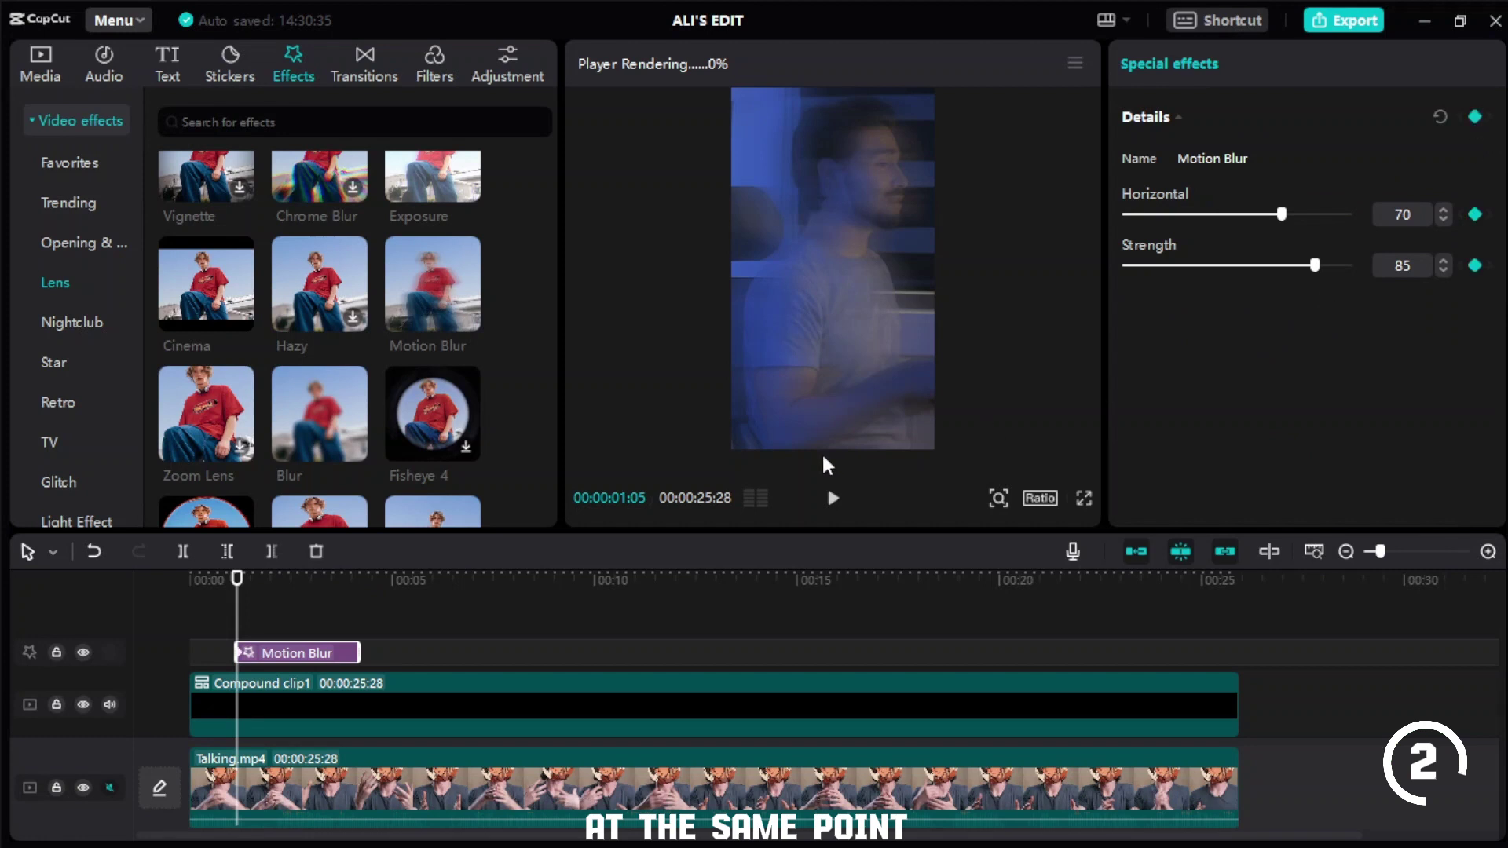
- Keyframe Motion Blur at the cutout's second keyframe, 00:00:01:19, with Horizontal and Strength lowered to their minimum
left_click(414, 673)
left_click(1490, 232)
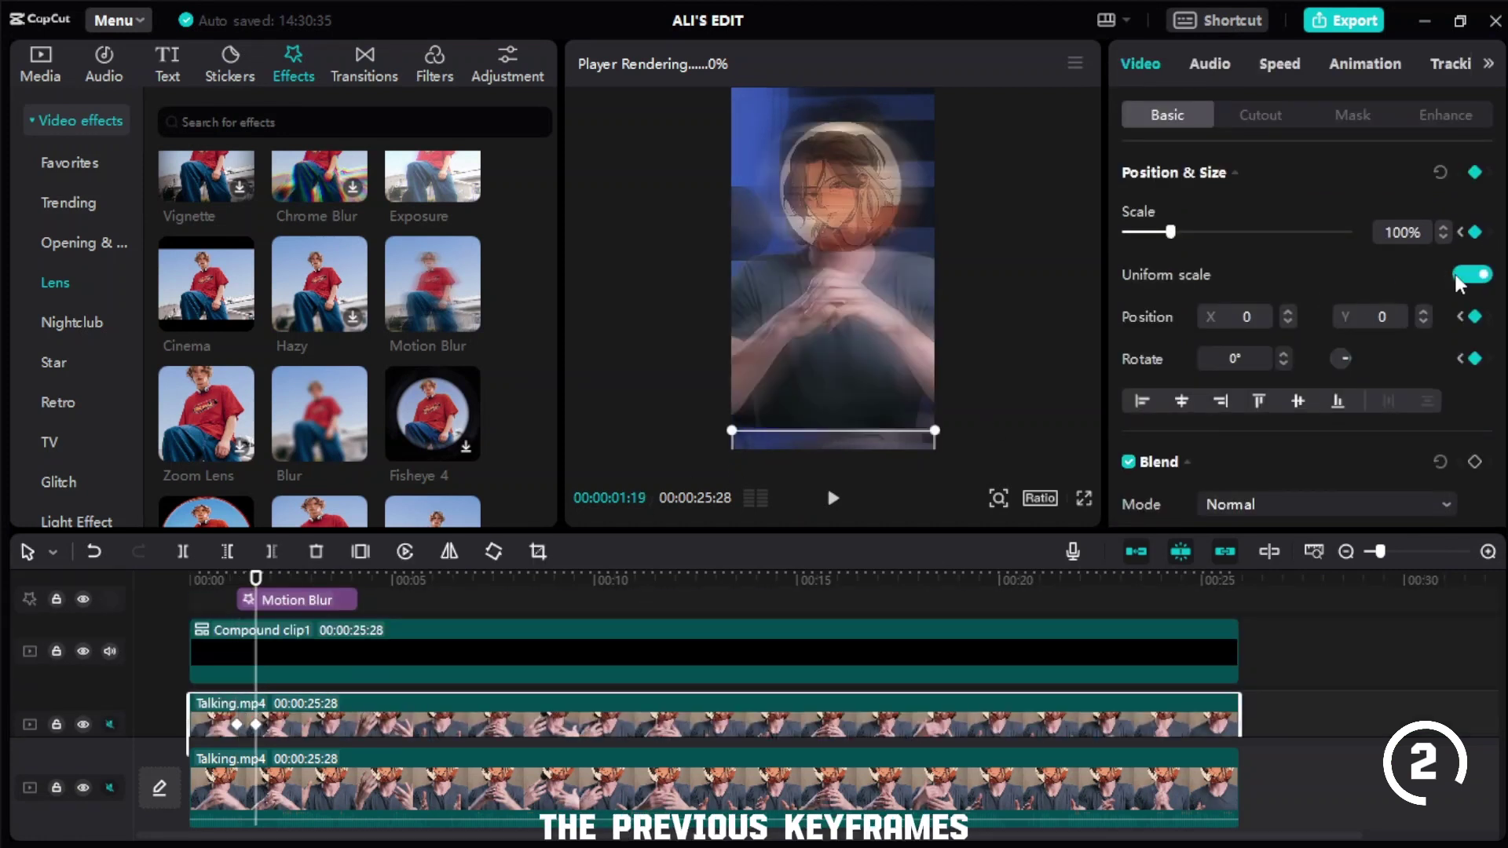
left_click(283, 600)
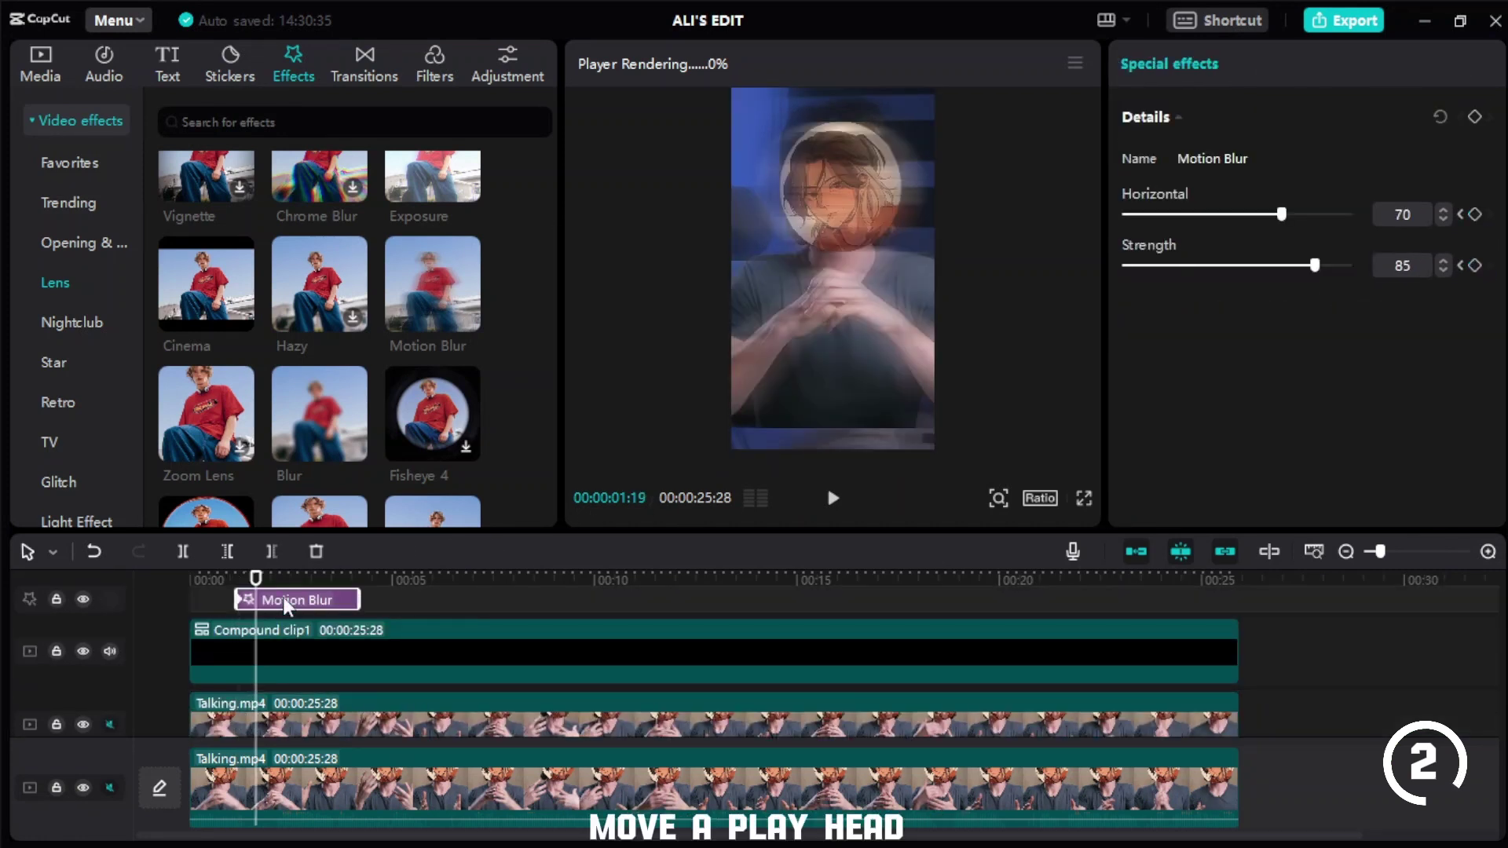
left_click(1475, 116)
left_click_drag(1314, 265, 1127, 268)
left_click_drag(1281, 214, 1115, 218)
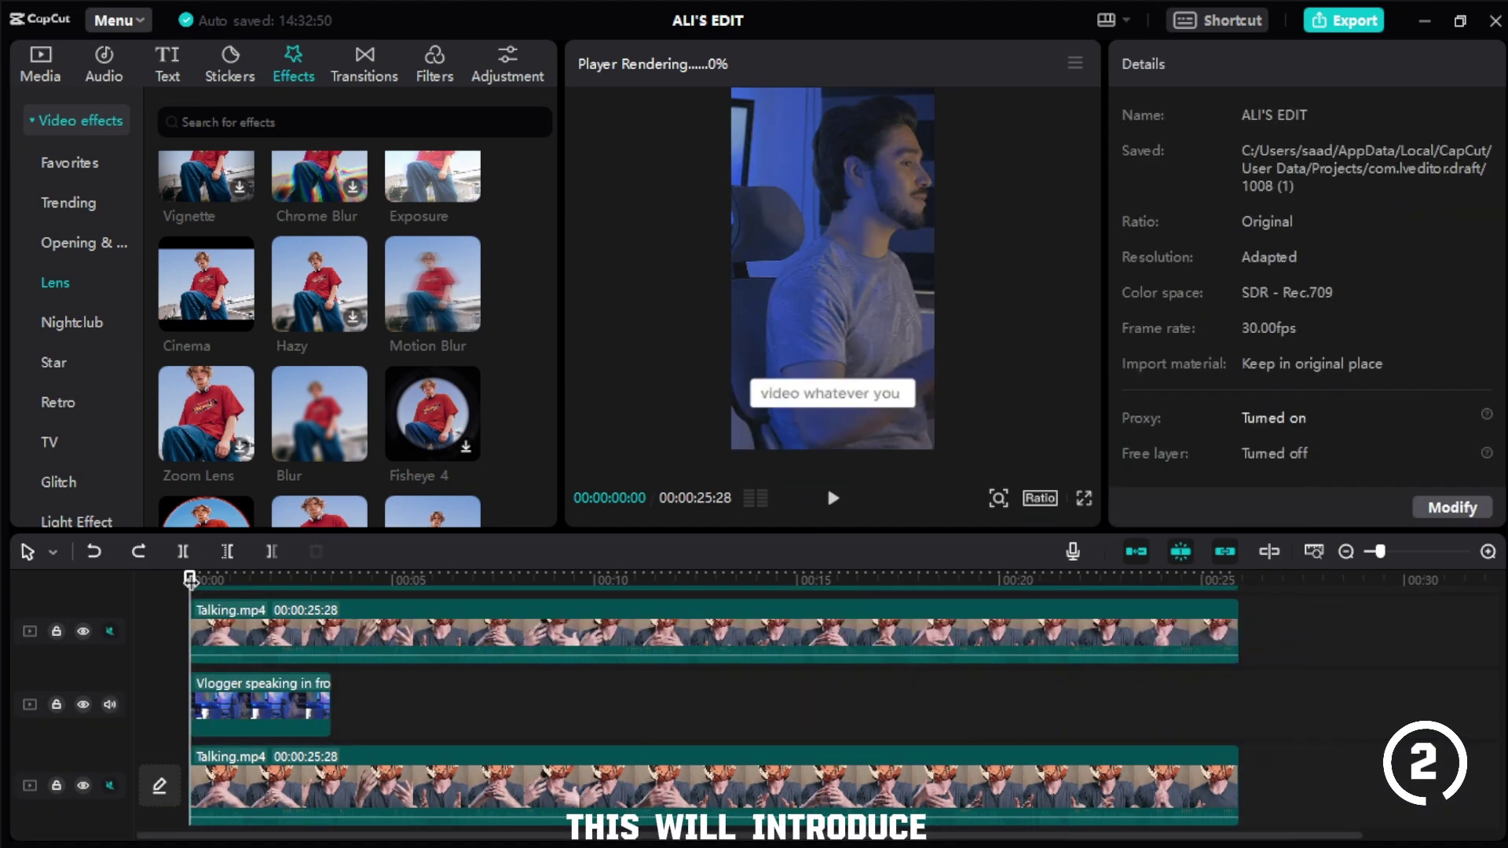
- Preview the blurred cutout transition around the two keyframes
left_click_drag(193, 579, 257, 588)
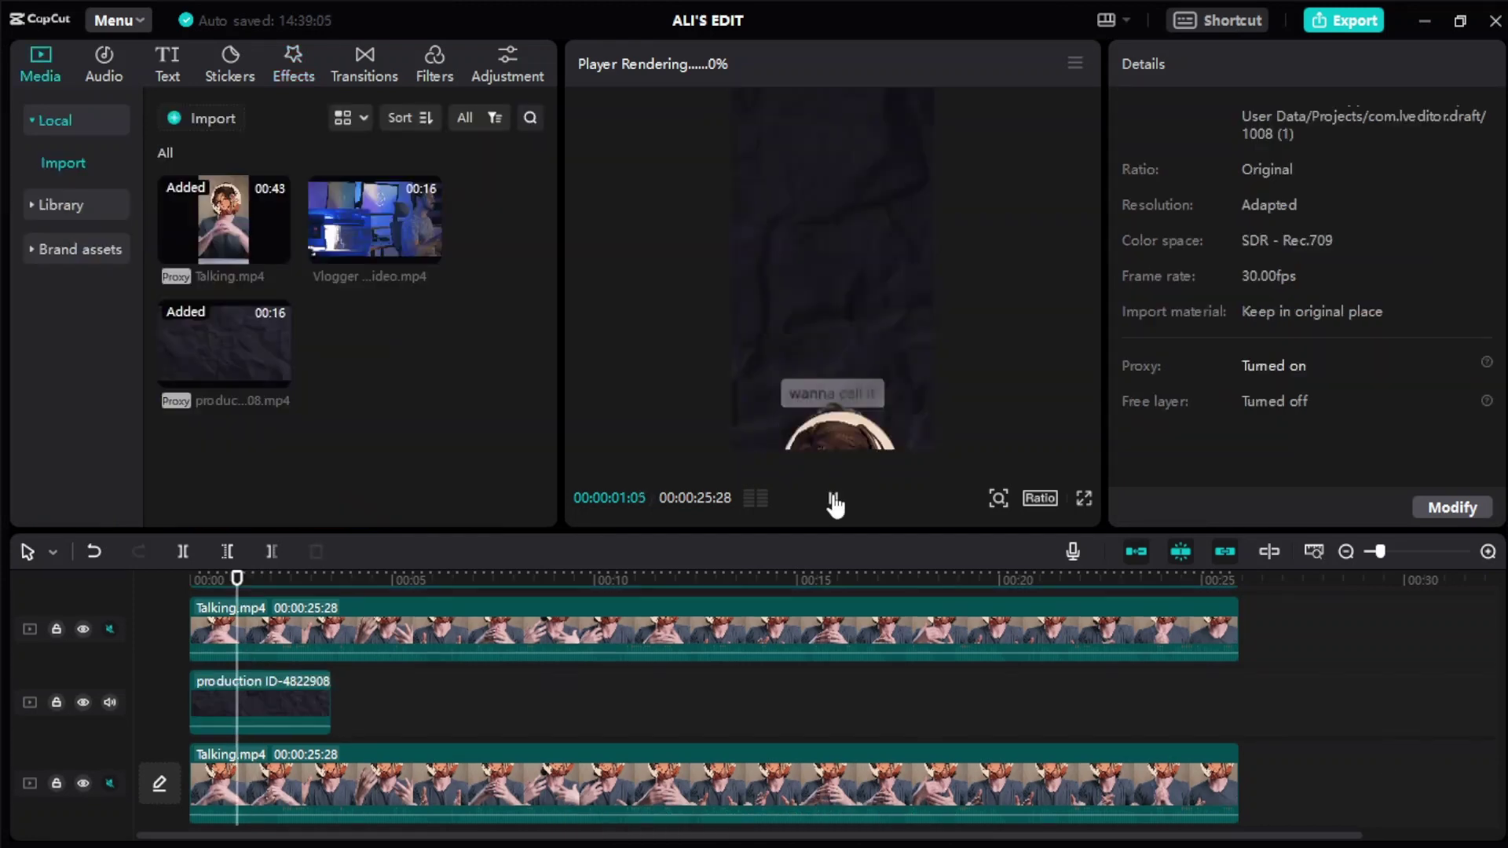
left_click(832, 498)
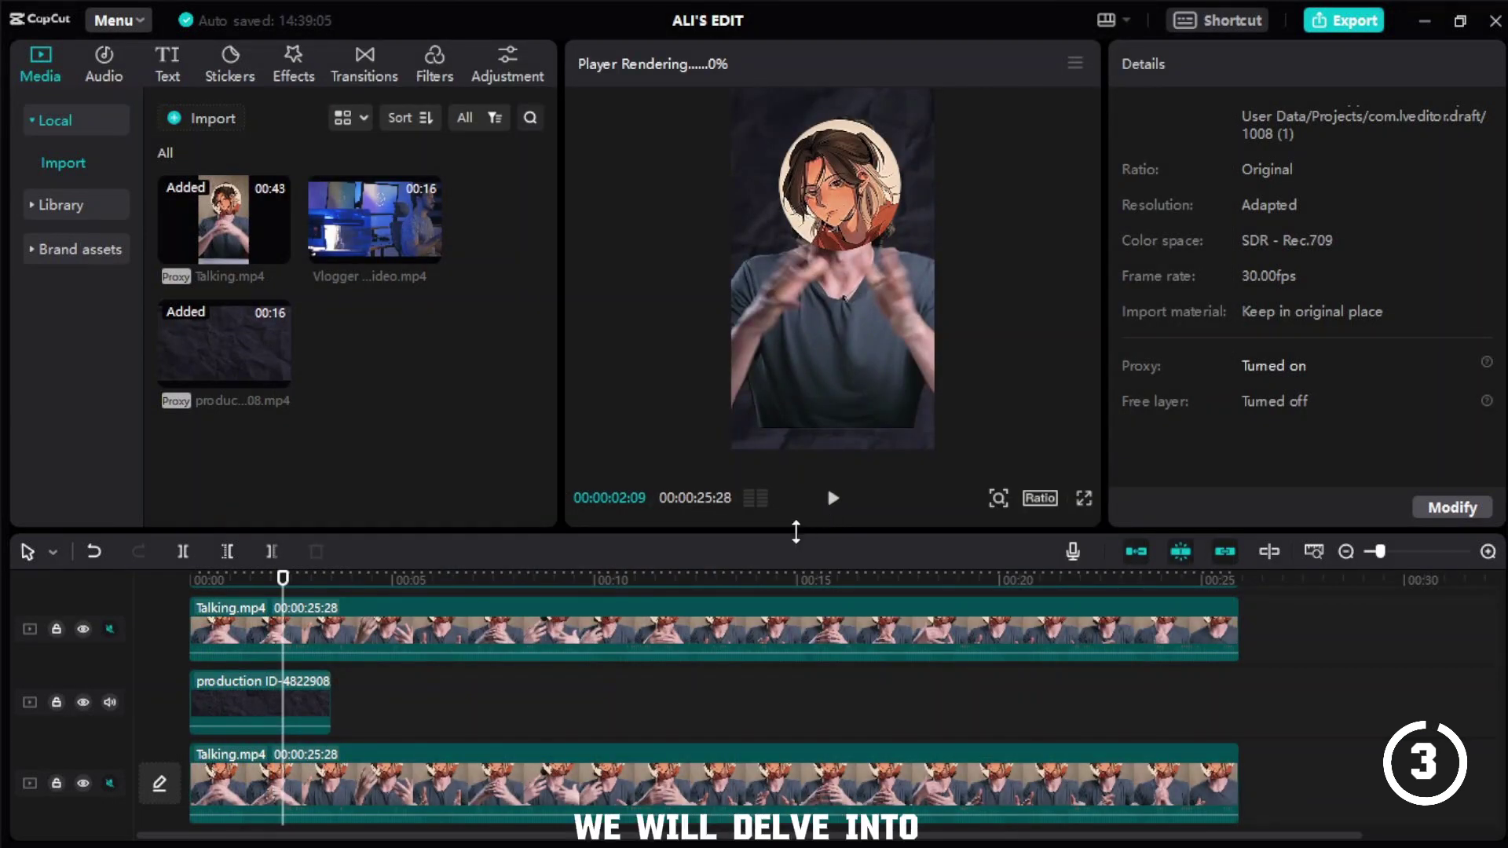
- Extend the paper-texture background clip to a duration of 00:00:12:10
left_click(309, 687)
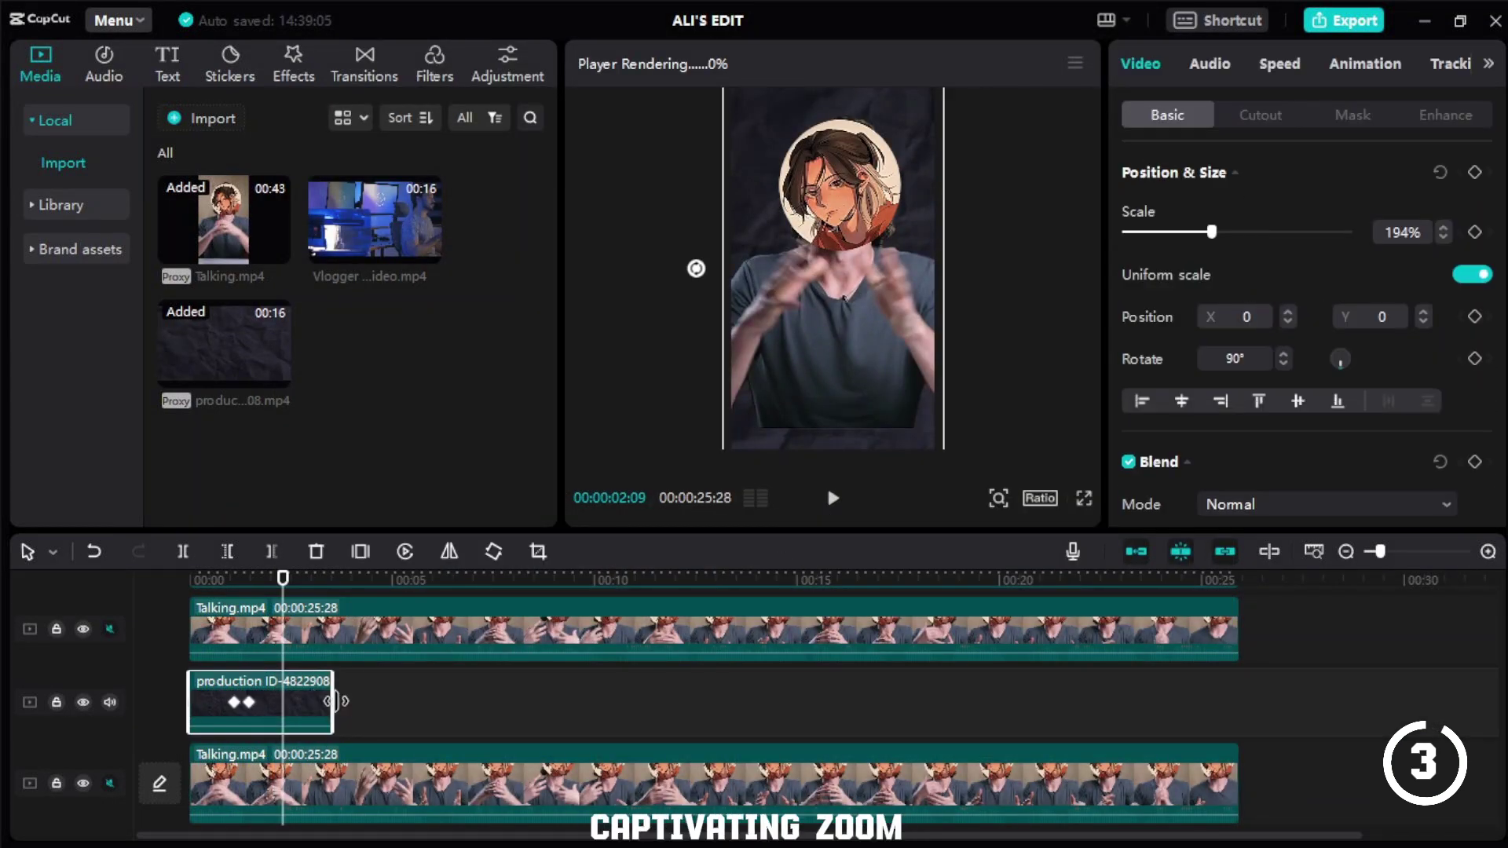
left_click_drag(359, 703, 693, 703)
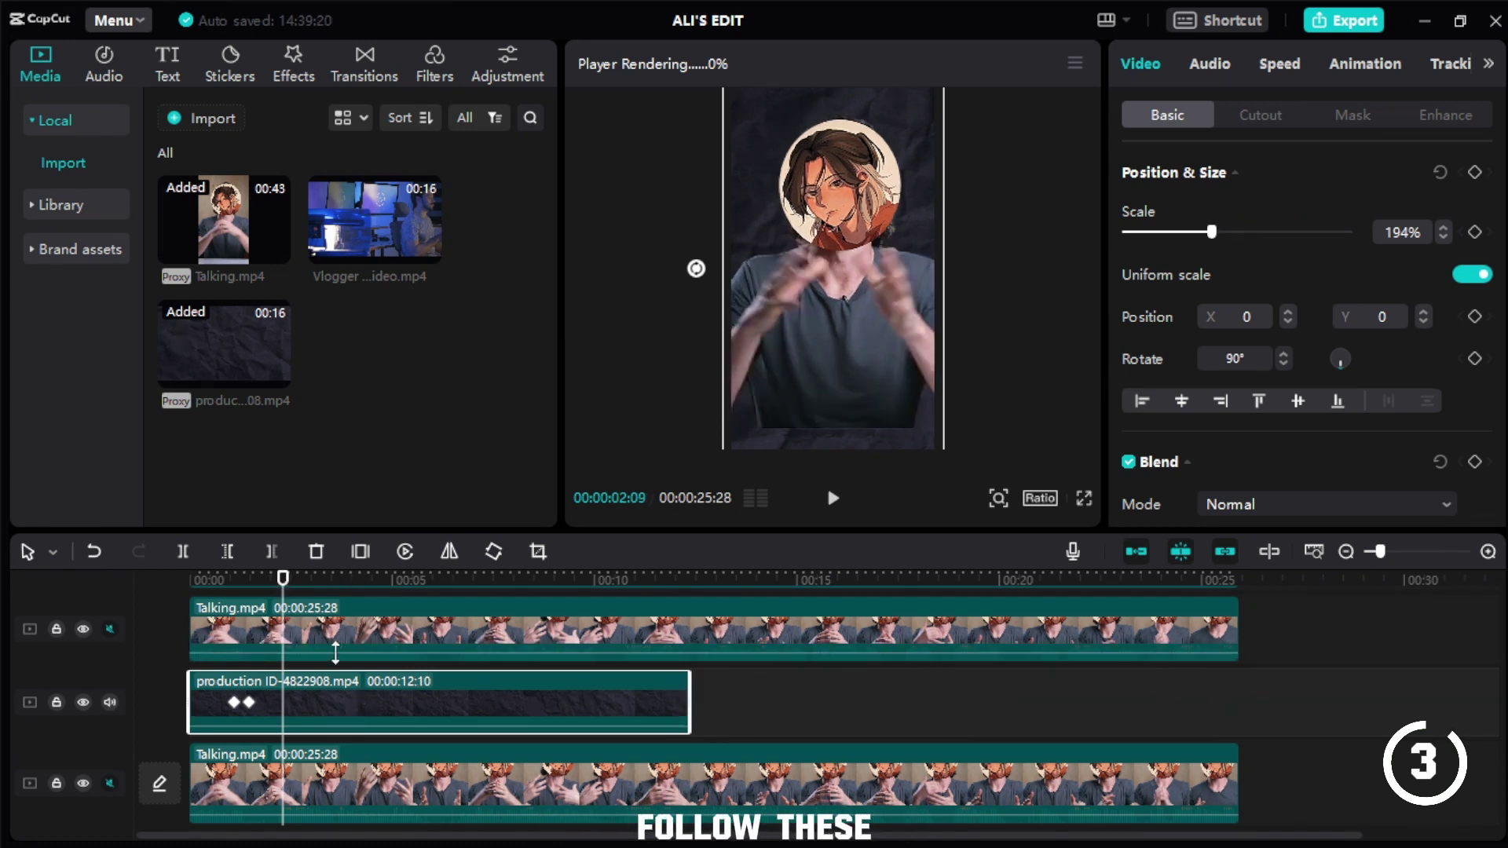
- Keyframe the top Talking.mp4 cutout's Position & Size at 00:00:02:09, scaled to 78% and moved down to the frame's lower edge
left_click(319, 629)
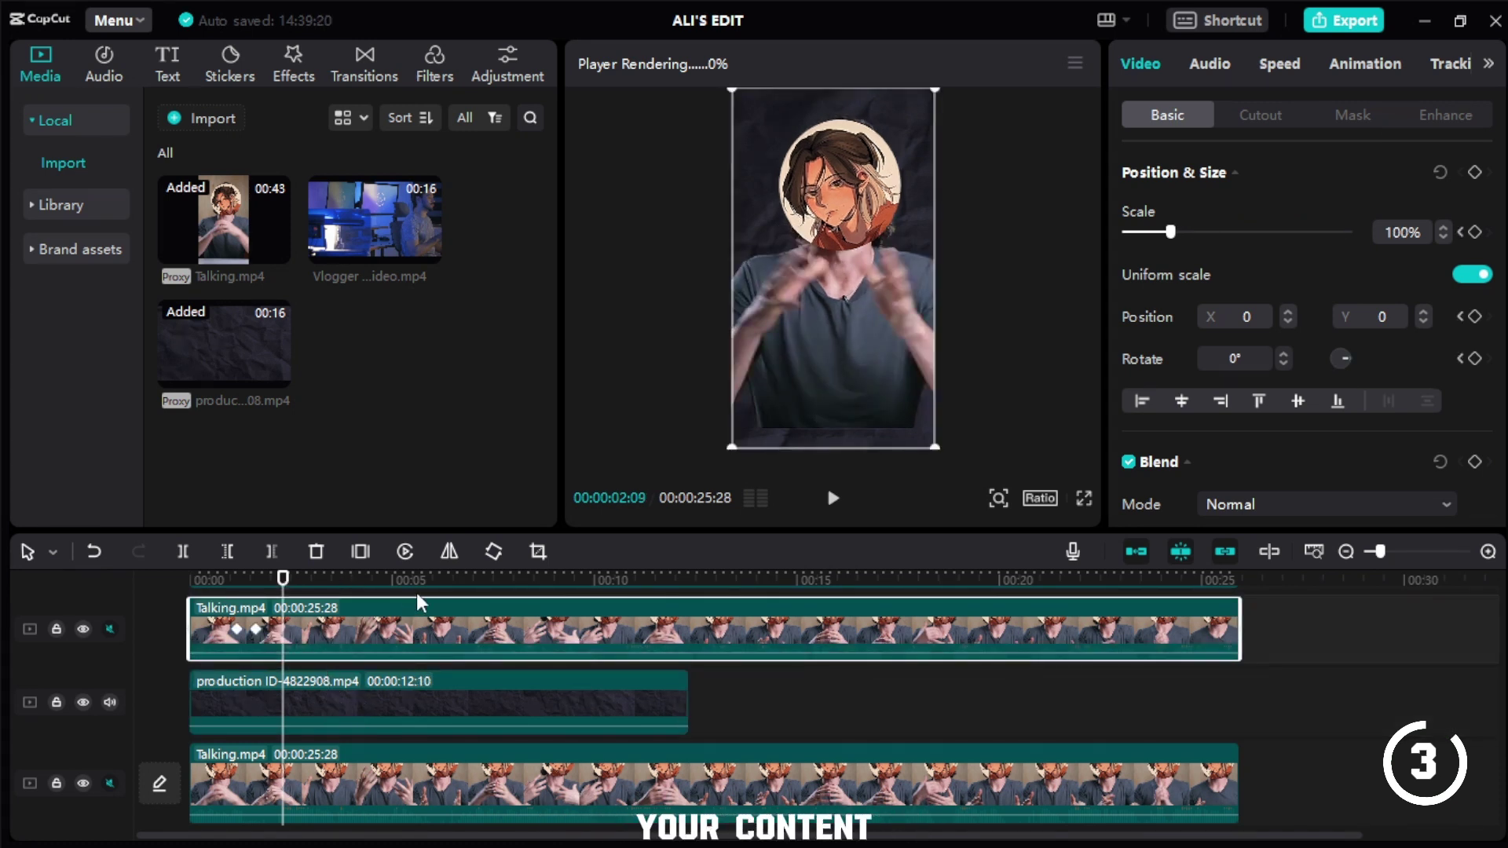
left_click(1475, 172)
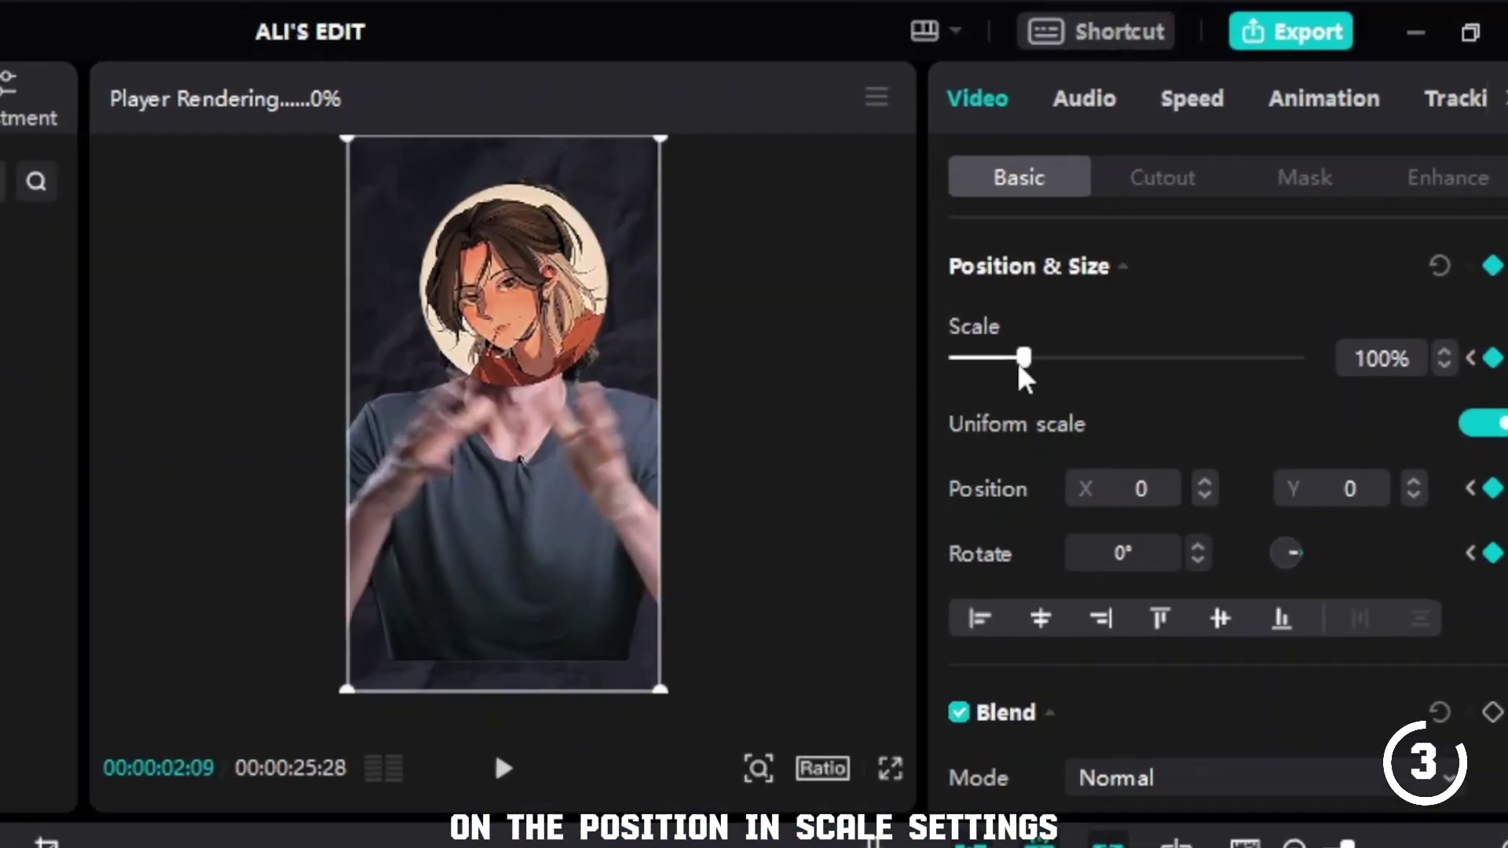
left_click_drag(1111, 283, 1098, 288)
left_click_drag(982, 381, 982, 389)
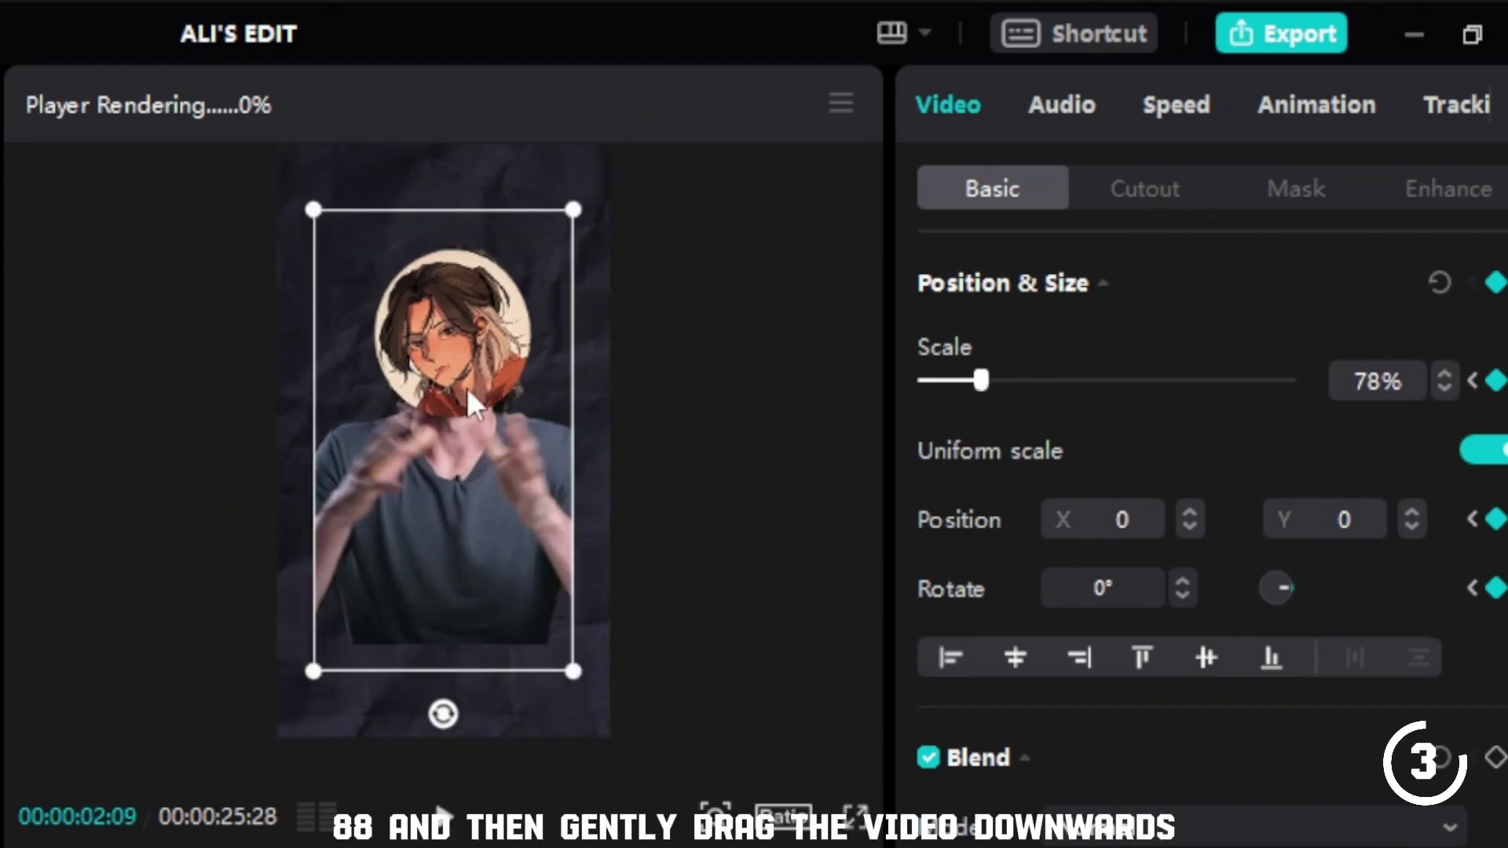
left_click_drag(468, 360, 467, 438)
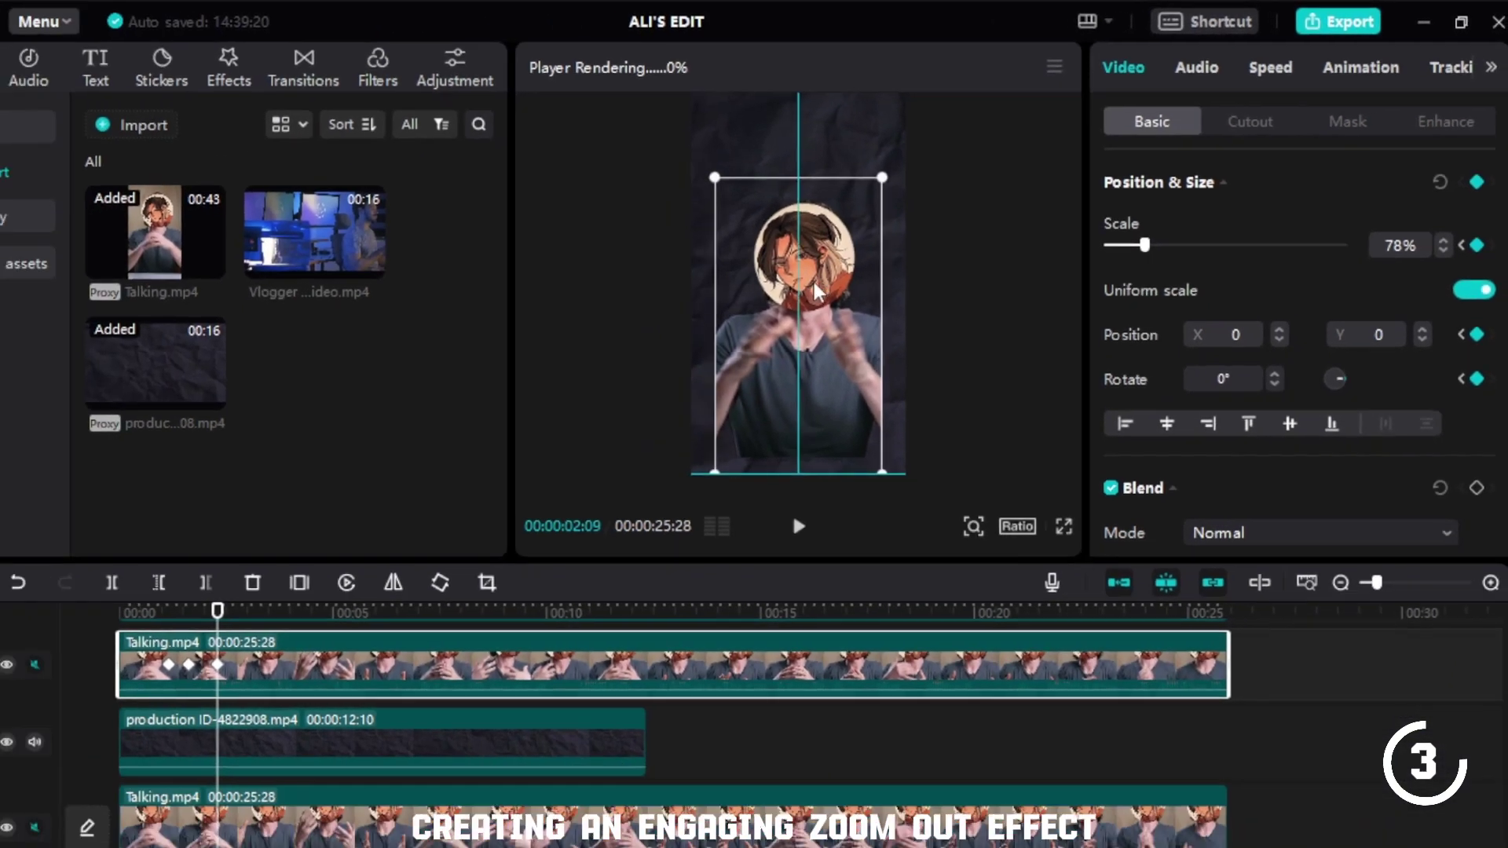
left_click_drag(813, 281, 815, 281)
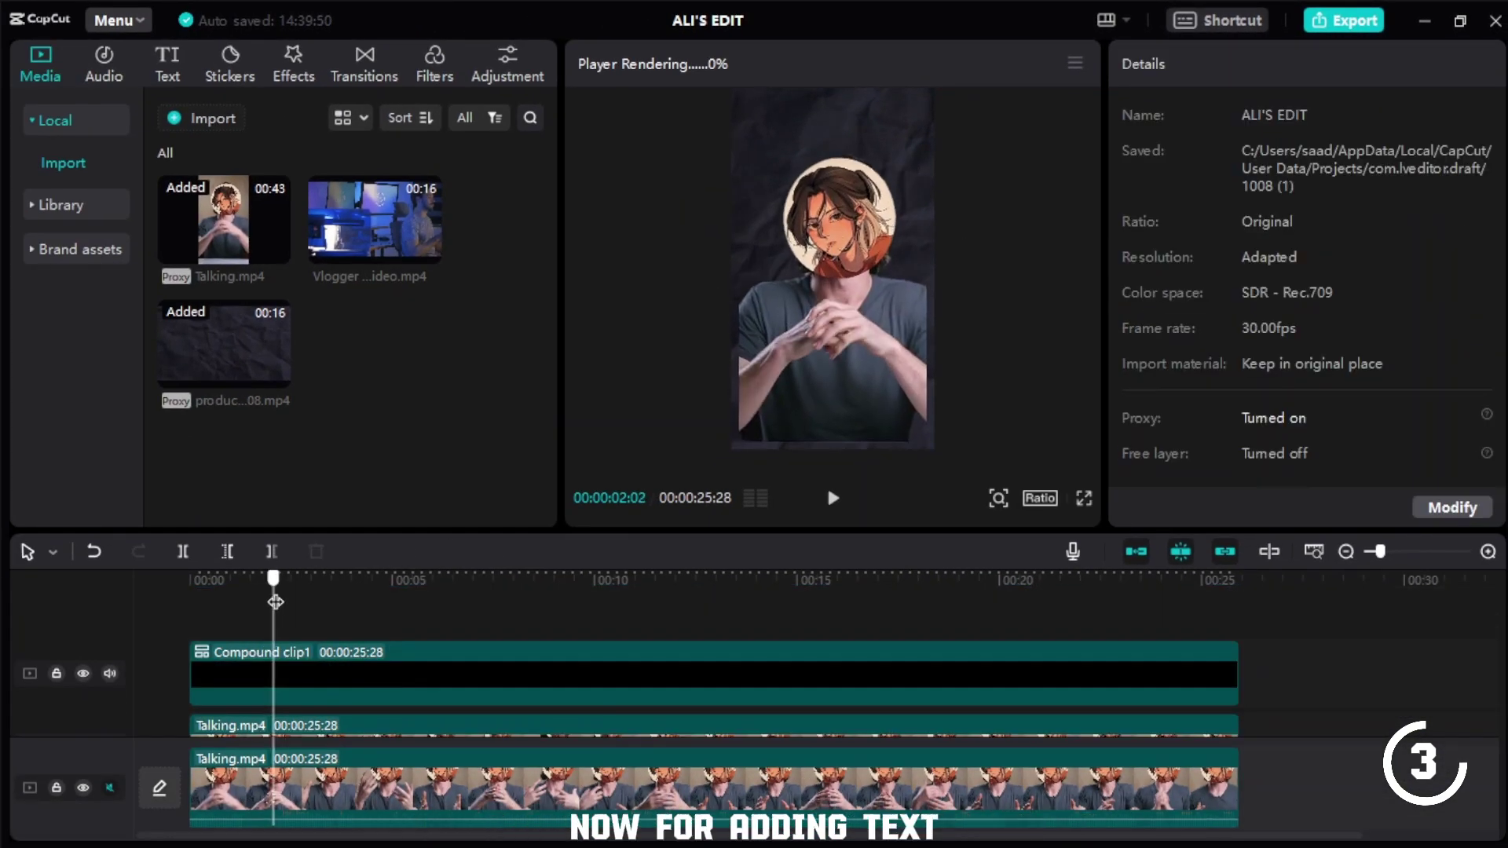
- Add a default text at 00:00:02:04 in Praho-Black, reading "EDIT LIKE" followed by the creator's first name
left_click_drag(203, 635, 275, 602)
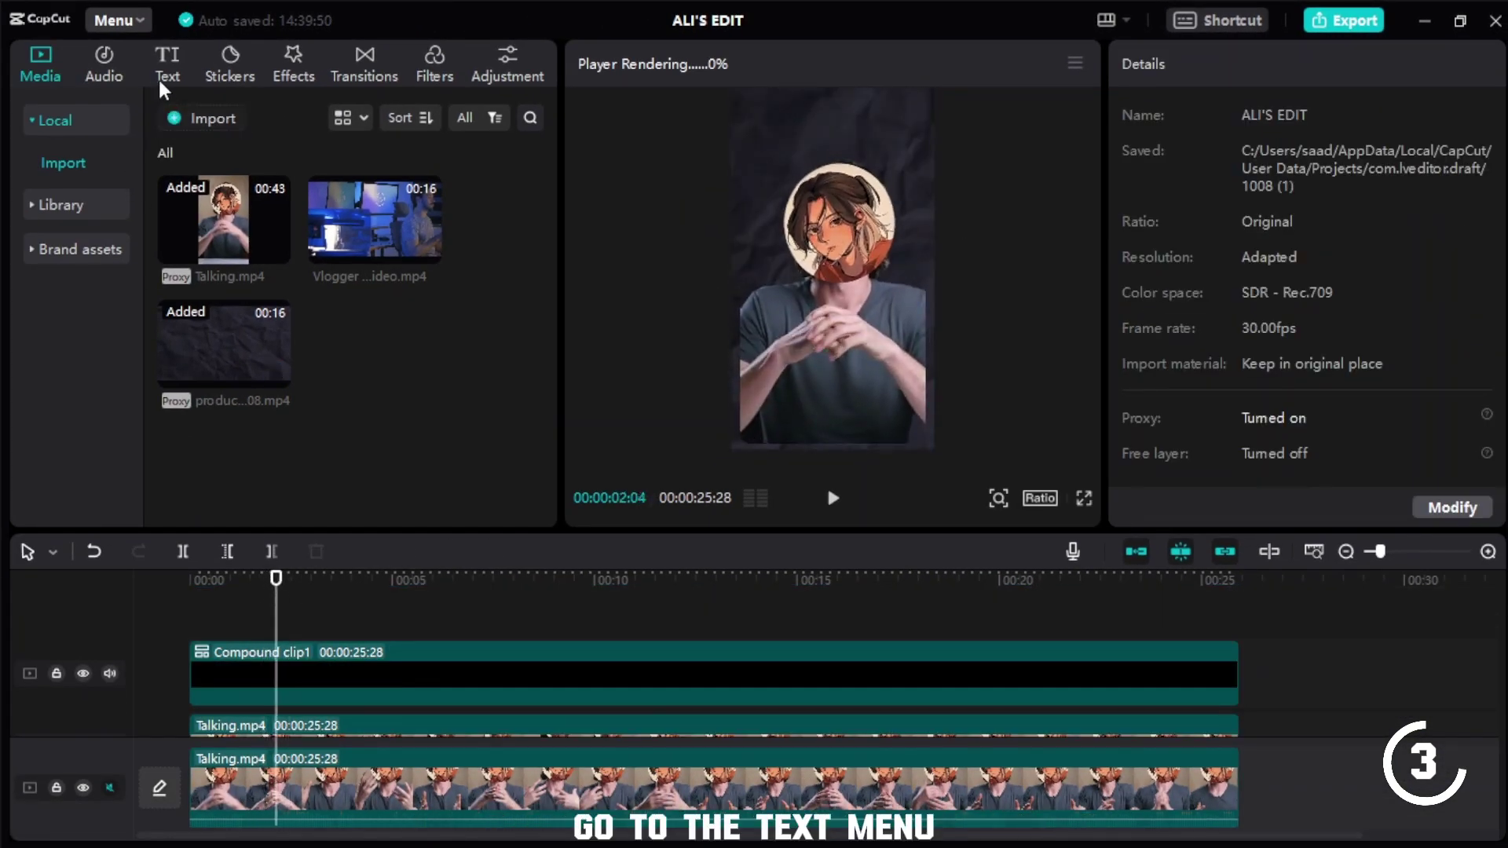
left_click(164, 79)
left_click_drag(169, 146, 270, 631)
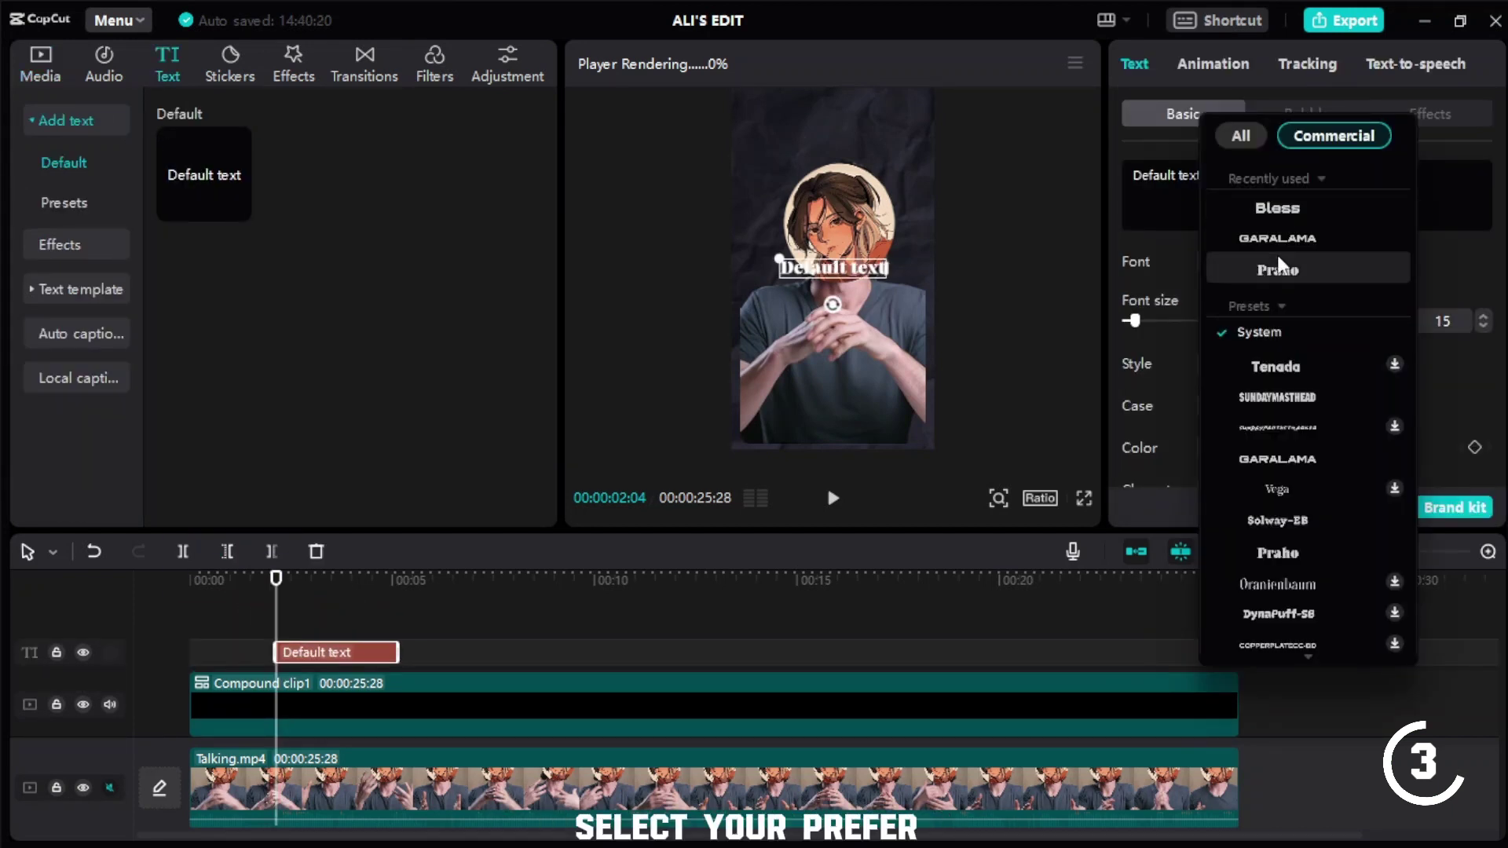
left_click(1279, 265)
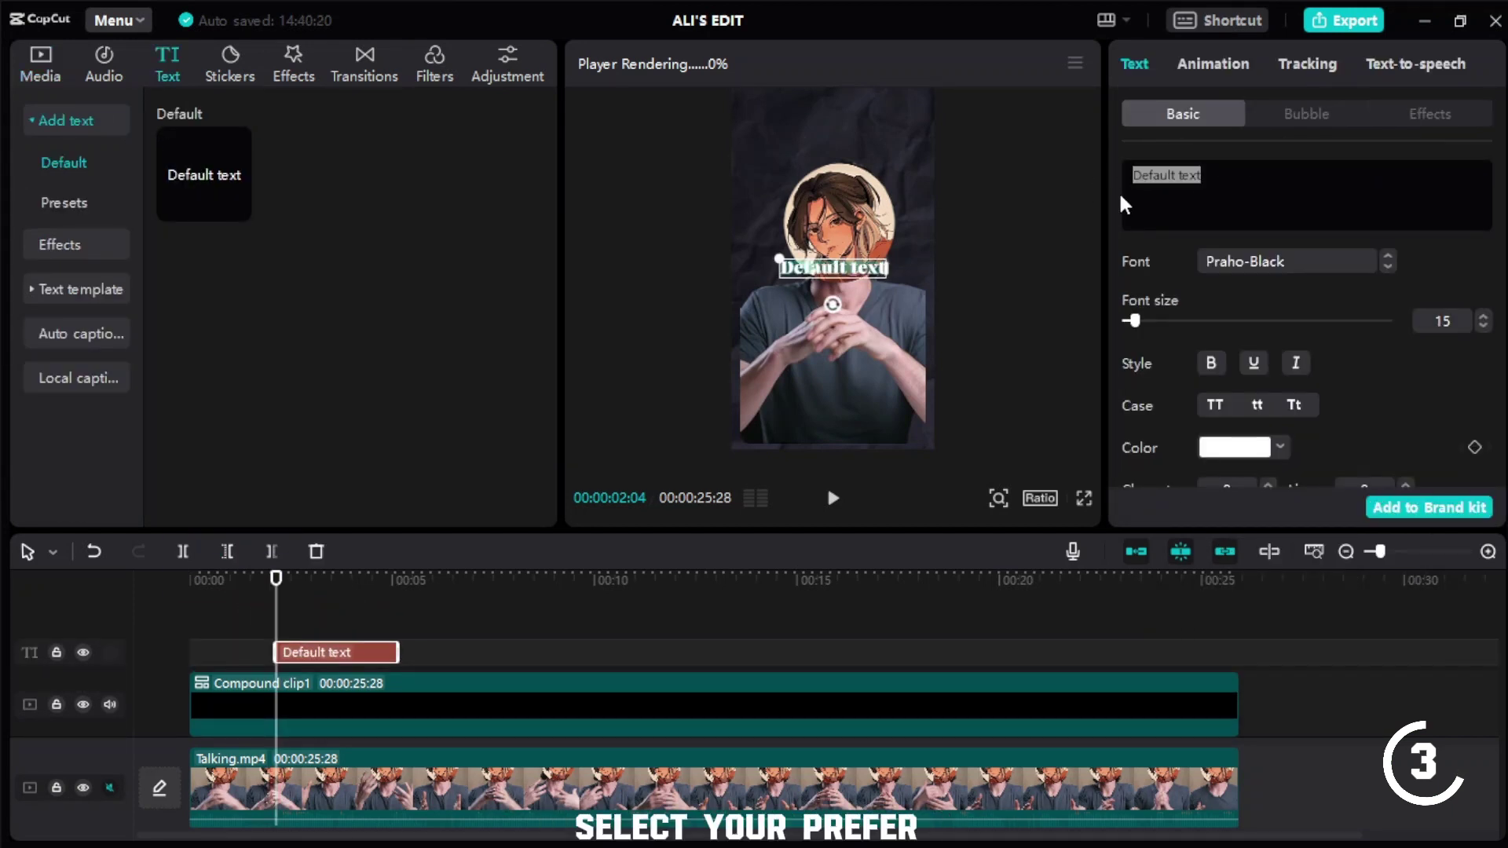
type("EDIT LIKE ALI")
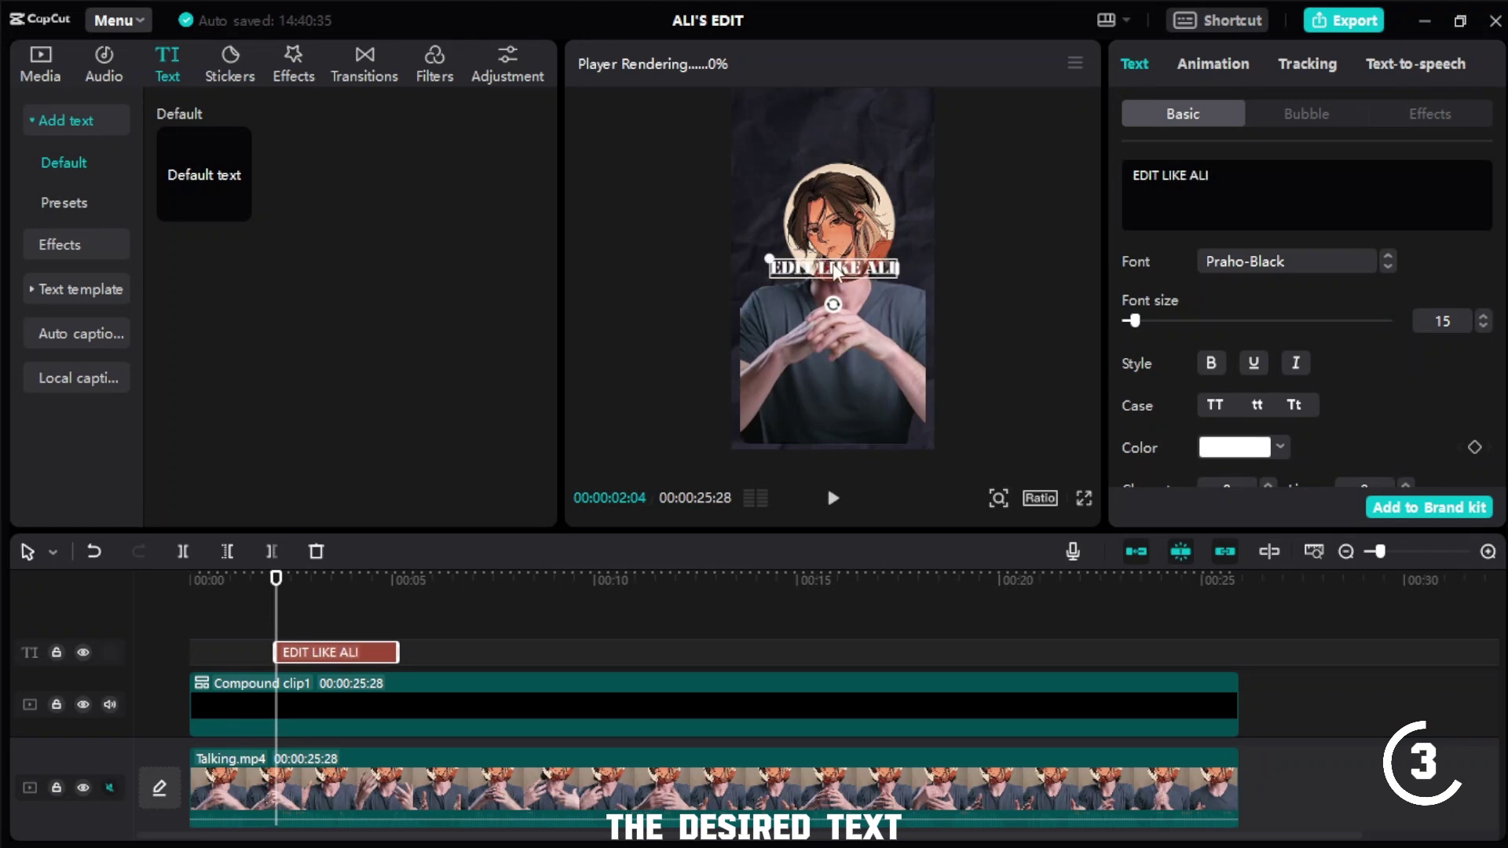
- Centre the title above the speaker's head, enlarge it to nearly the full frame width, and deselect it
left_click_drag(837, 139, 838, 139)
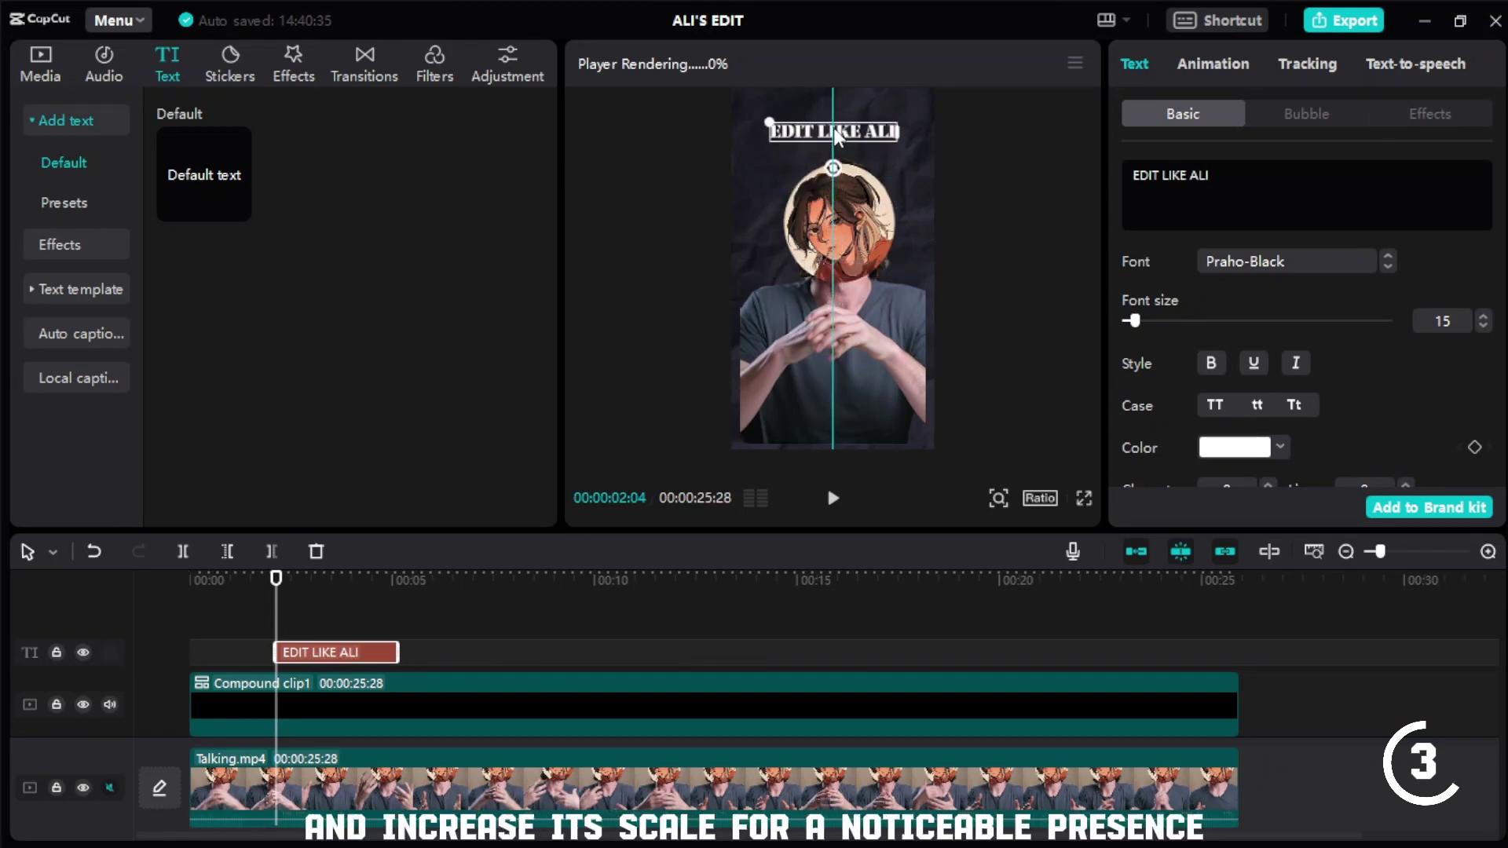
left_click_drag(729, 107, 725, 111)
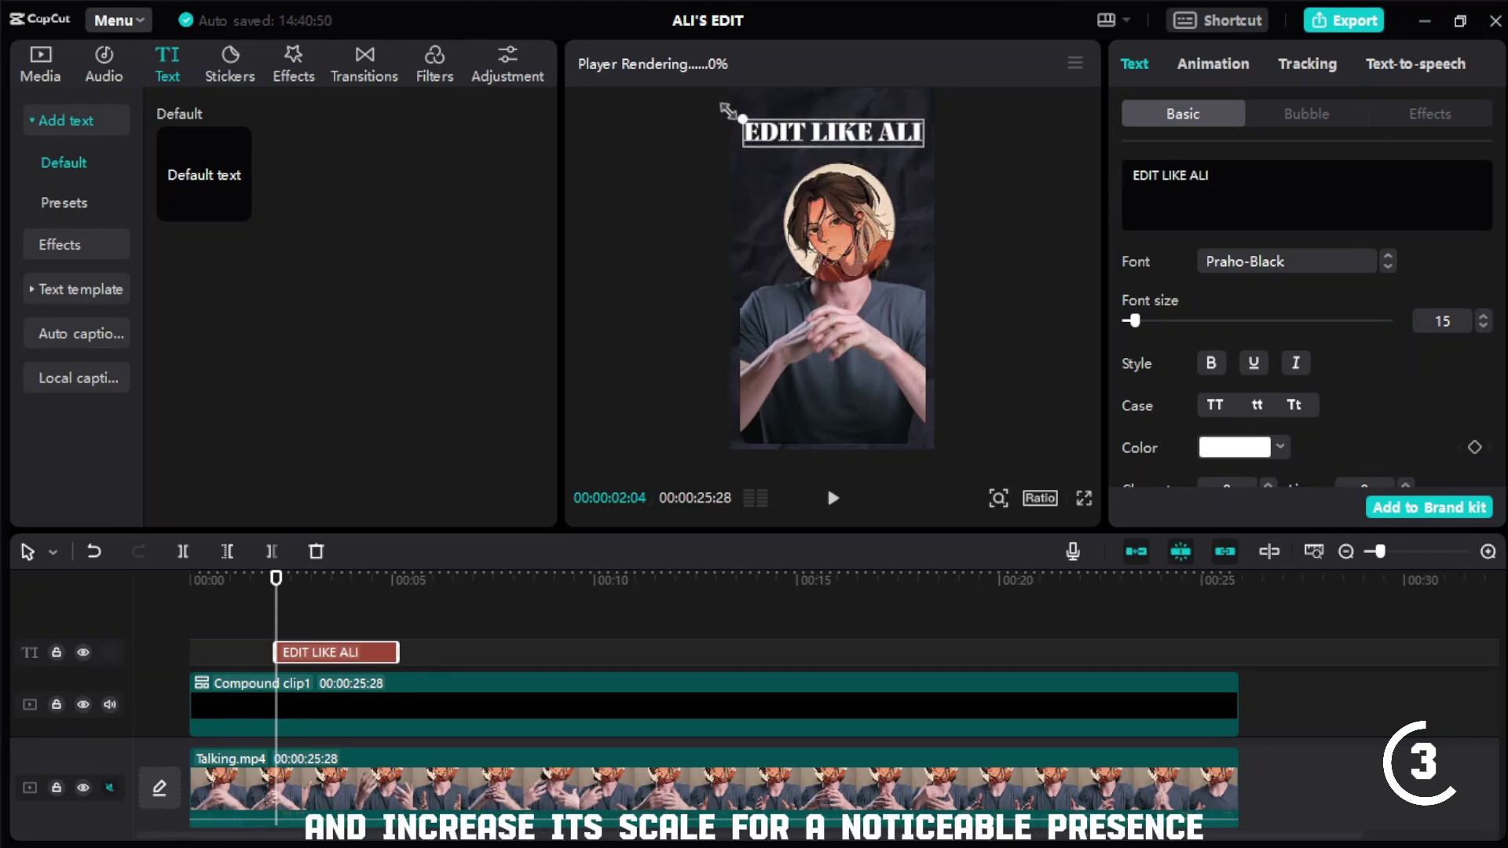
left_click_drag(322, 590, 273, 617)
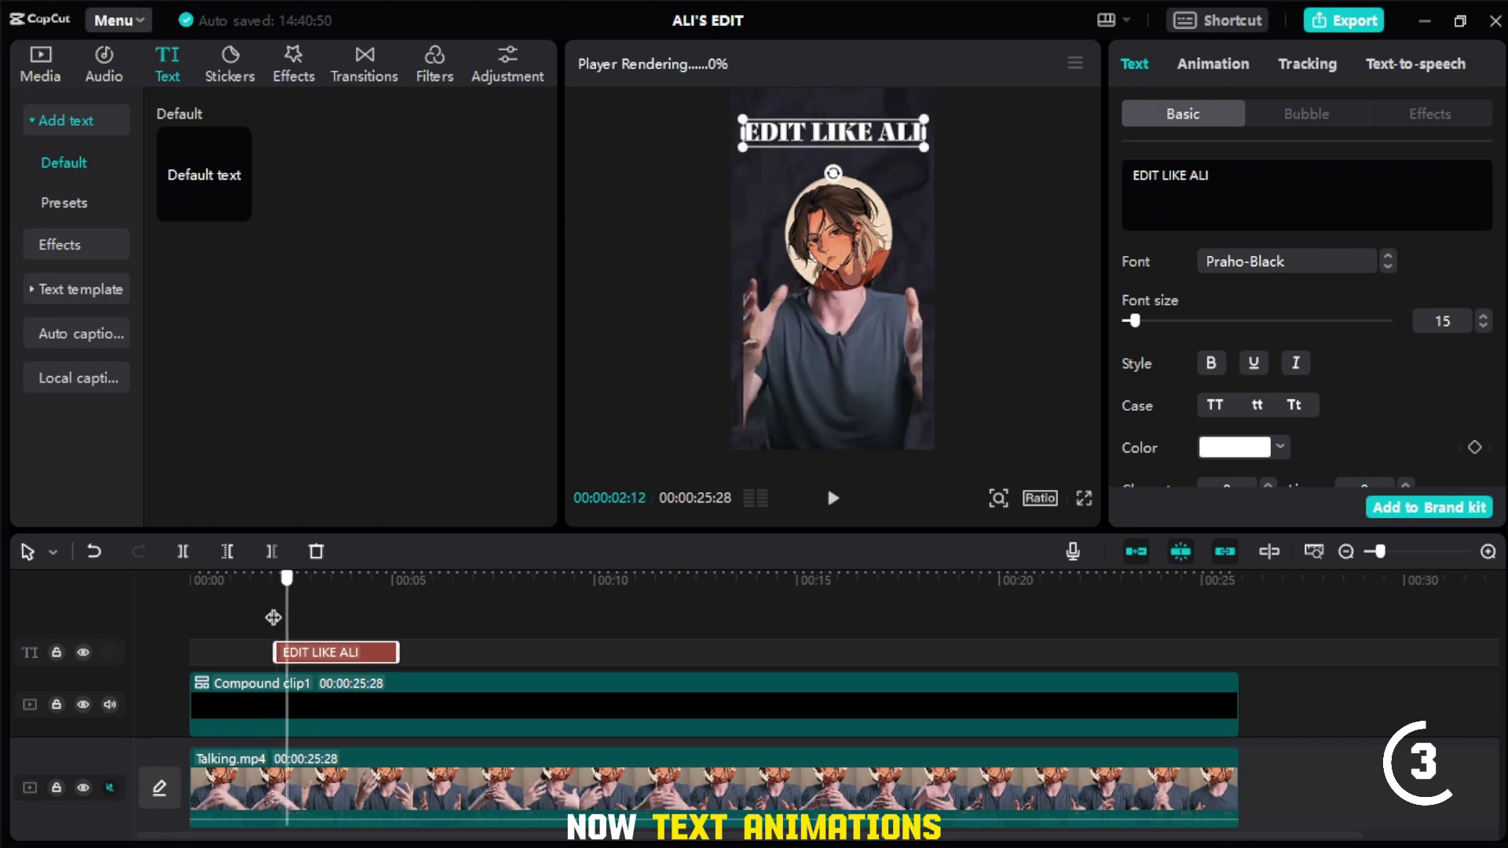
left_click(313, 629)
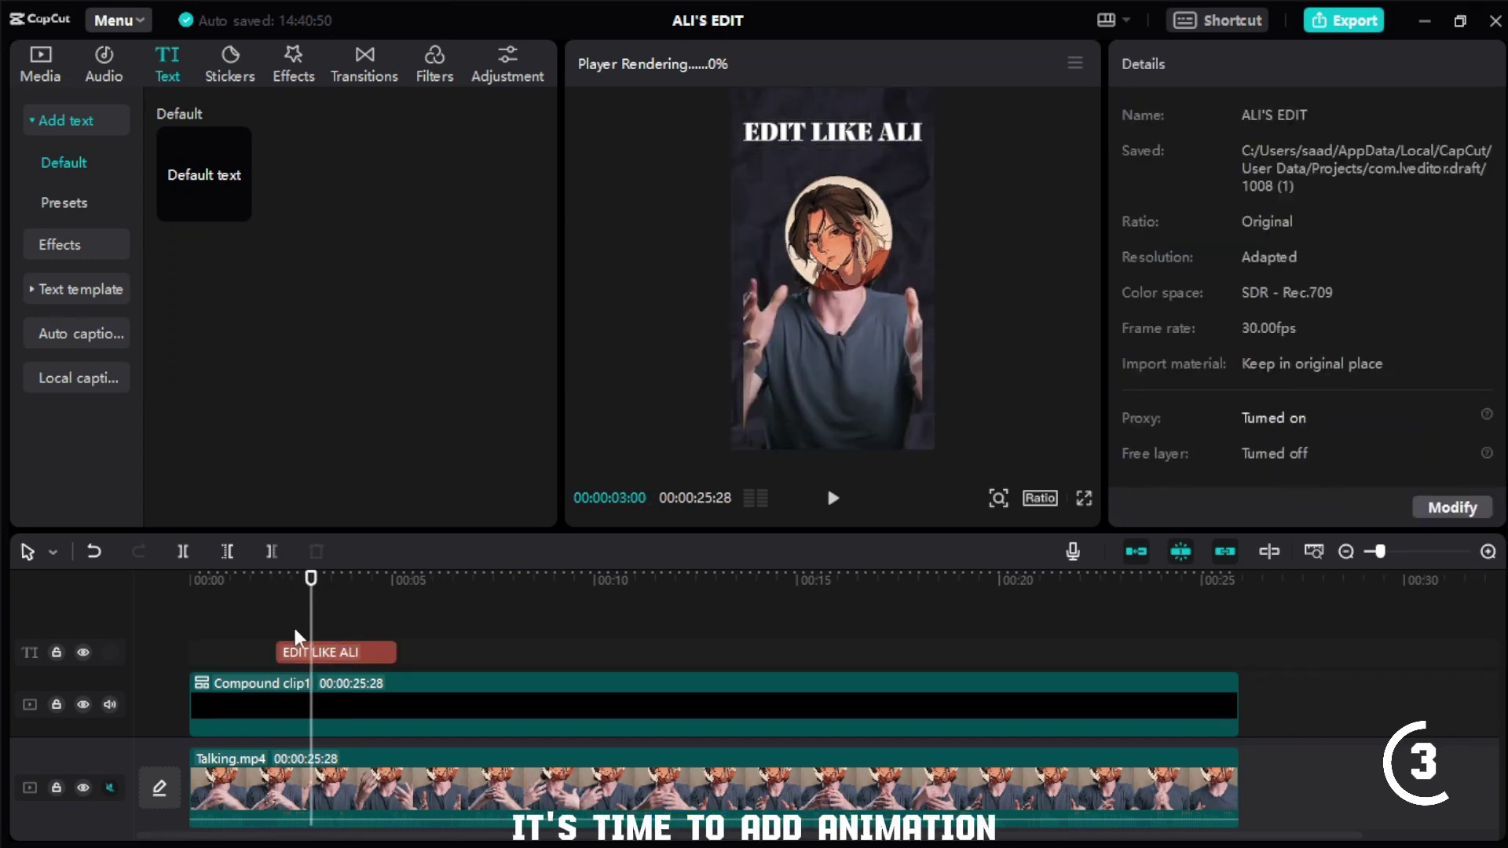
- Apply the Type 2 entrance animation to the title with a 0.5 s duration and preview it
left_click(299, 650)
left_click(1207, 64)
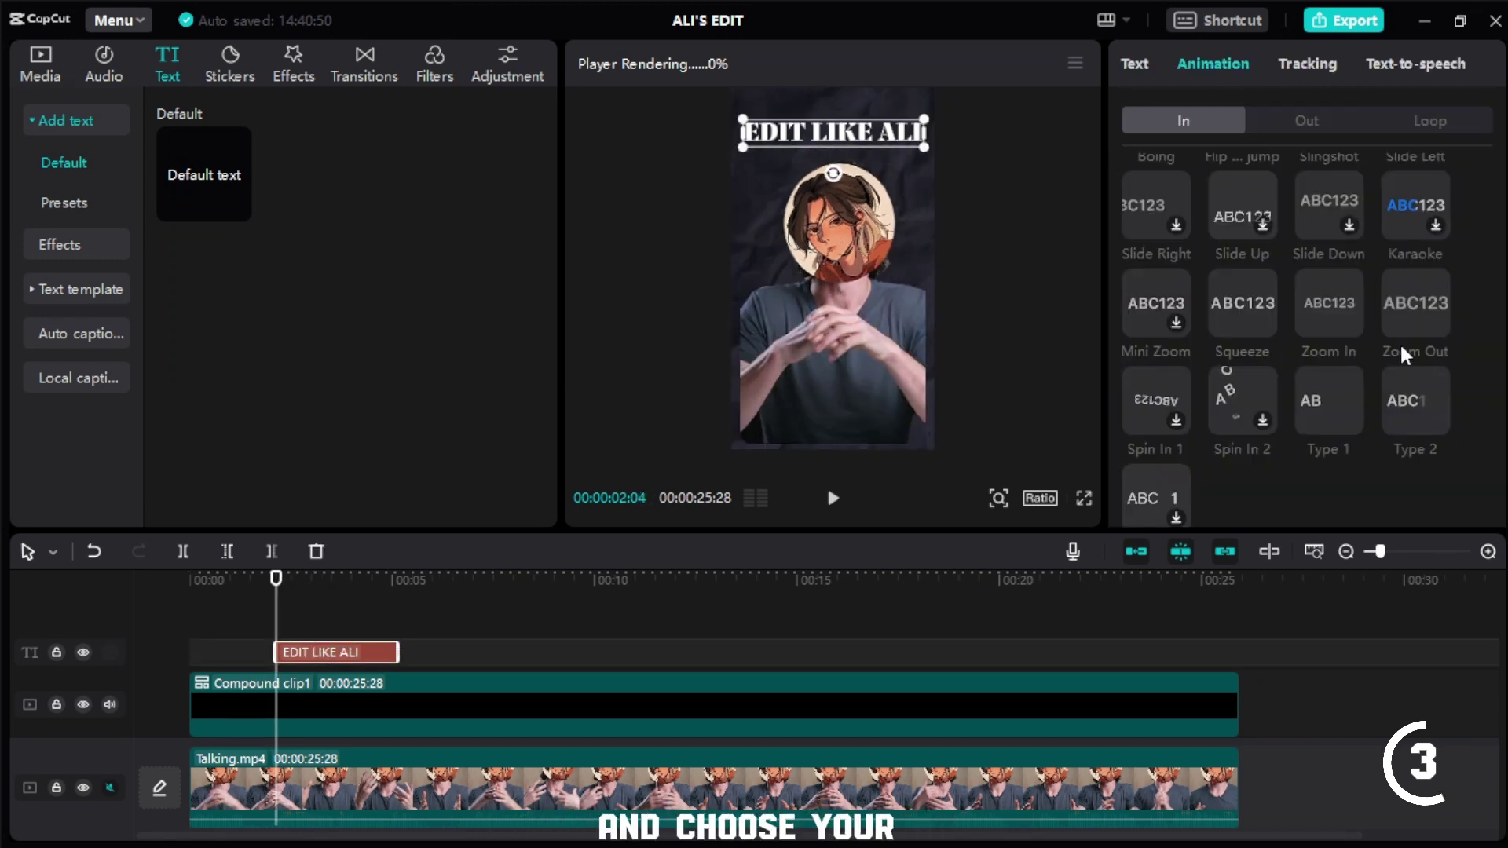
left_click(1402, 407)
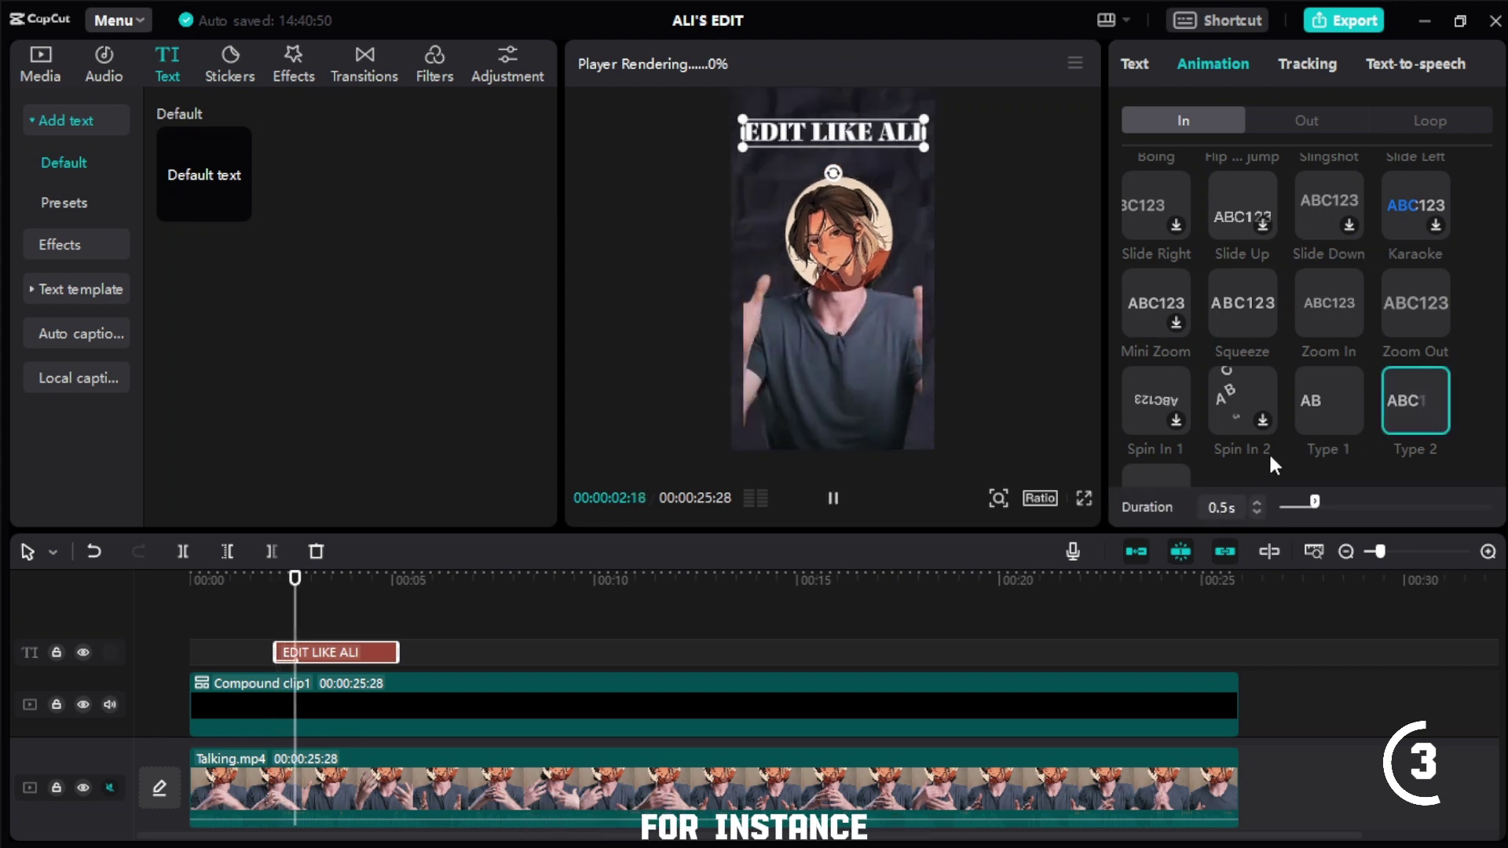
left_click(313, 588)
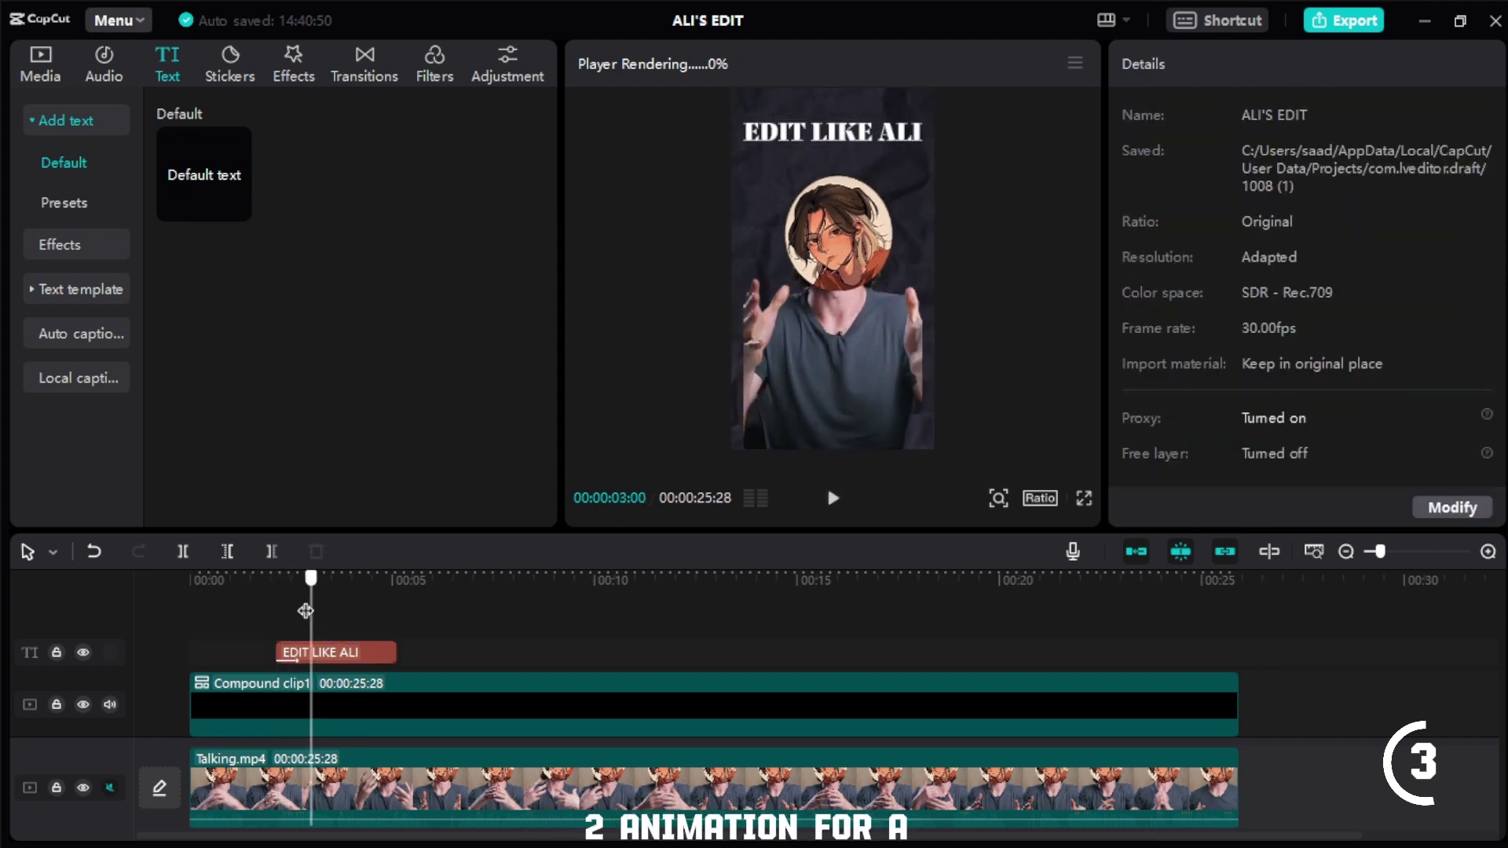
- Add a black stock clip from the library's Trending section at 00:00:02:04 and crop it freely to its empty lower part
left_click(35, 121)
left_click(40, 63)
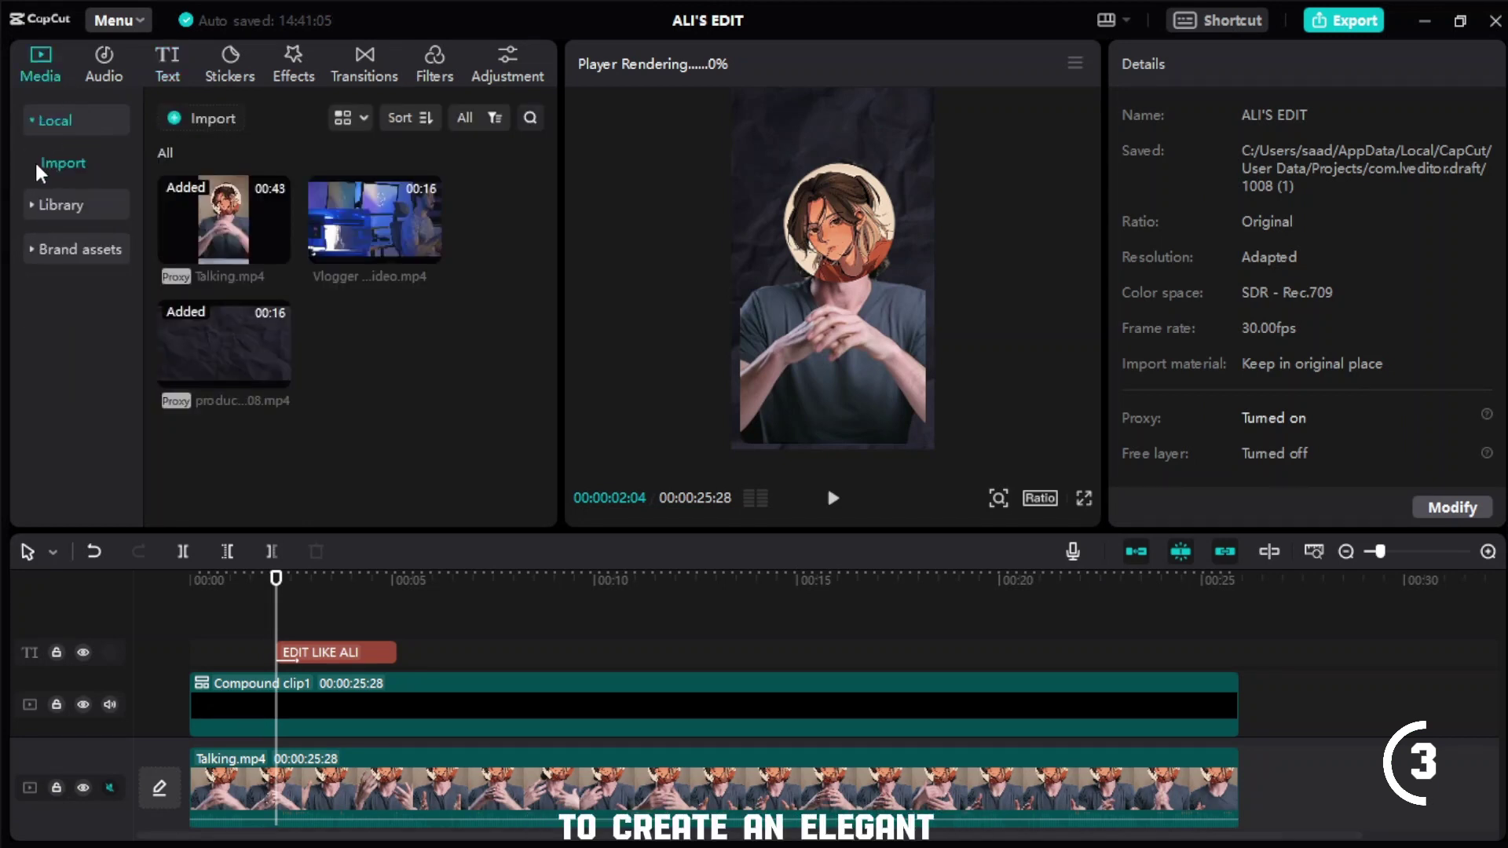
left_click(40, 195)
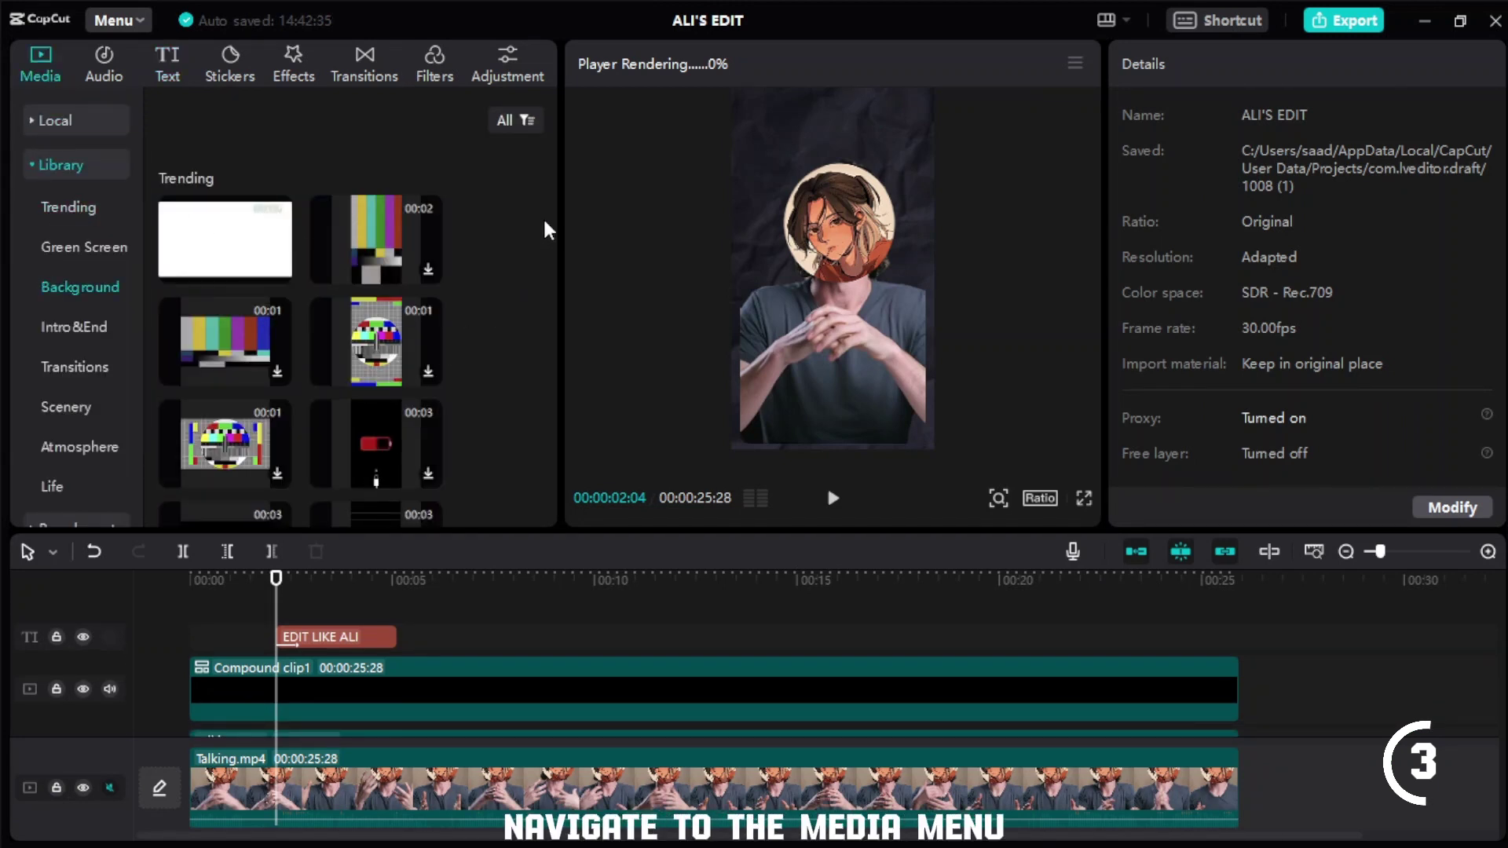
left_click_drag(553, 162, 549, 167)
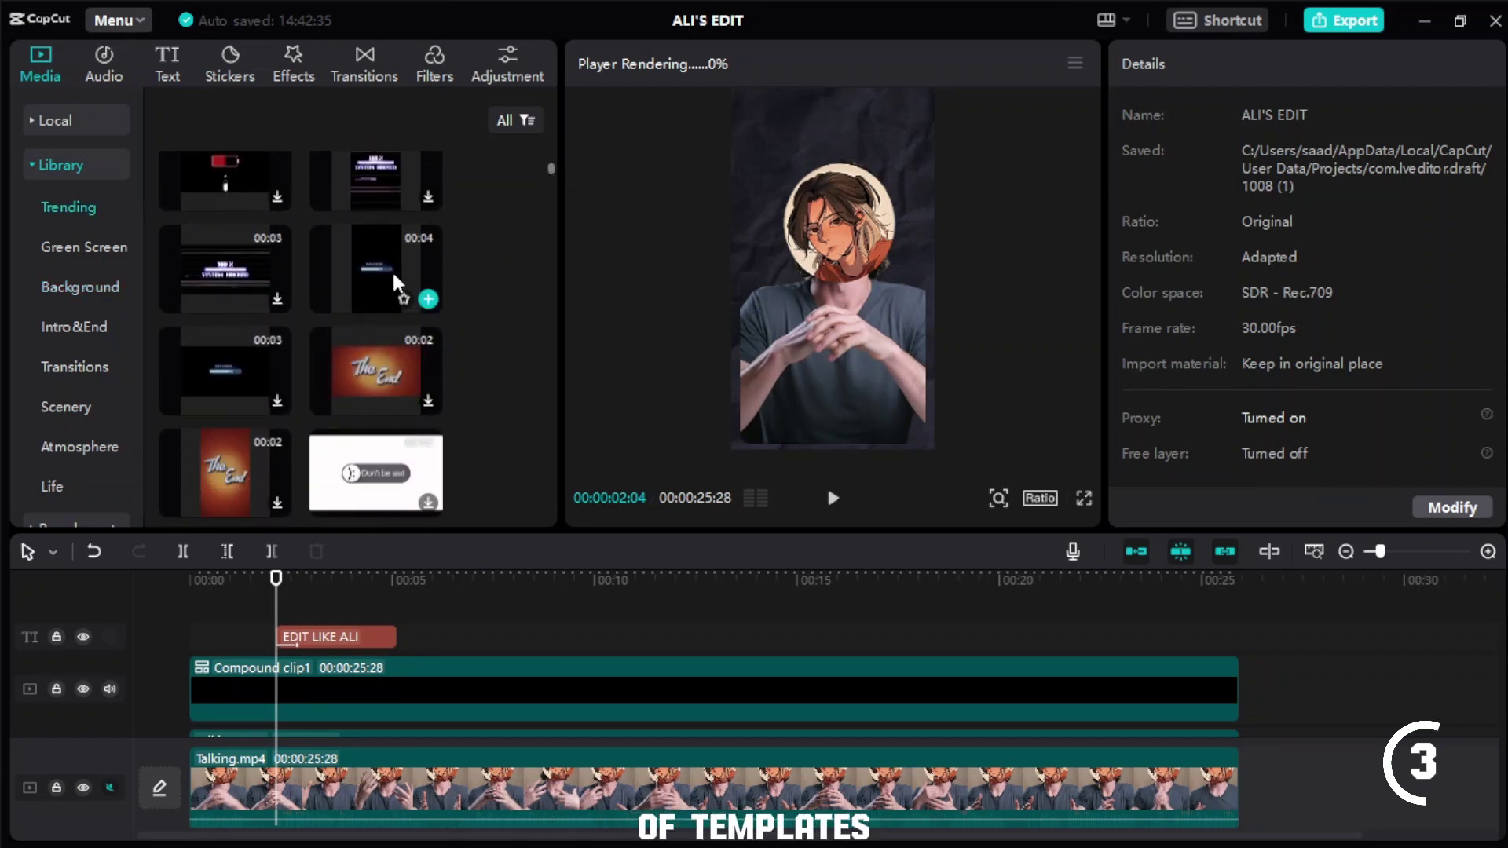
left_click_drag(393, 270, 276, 605)
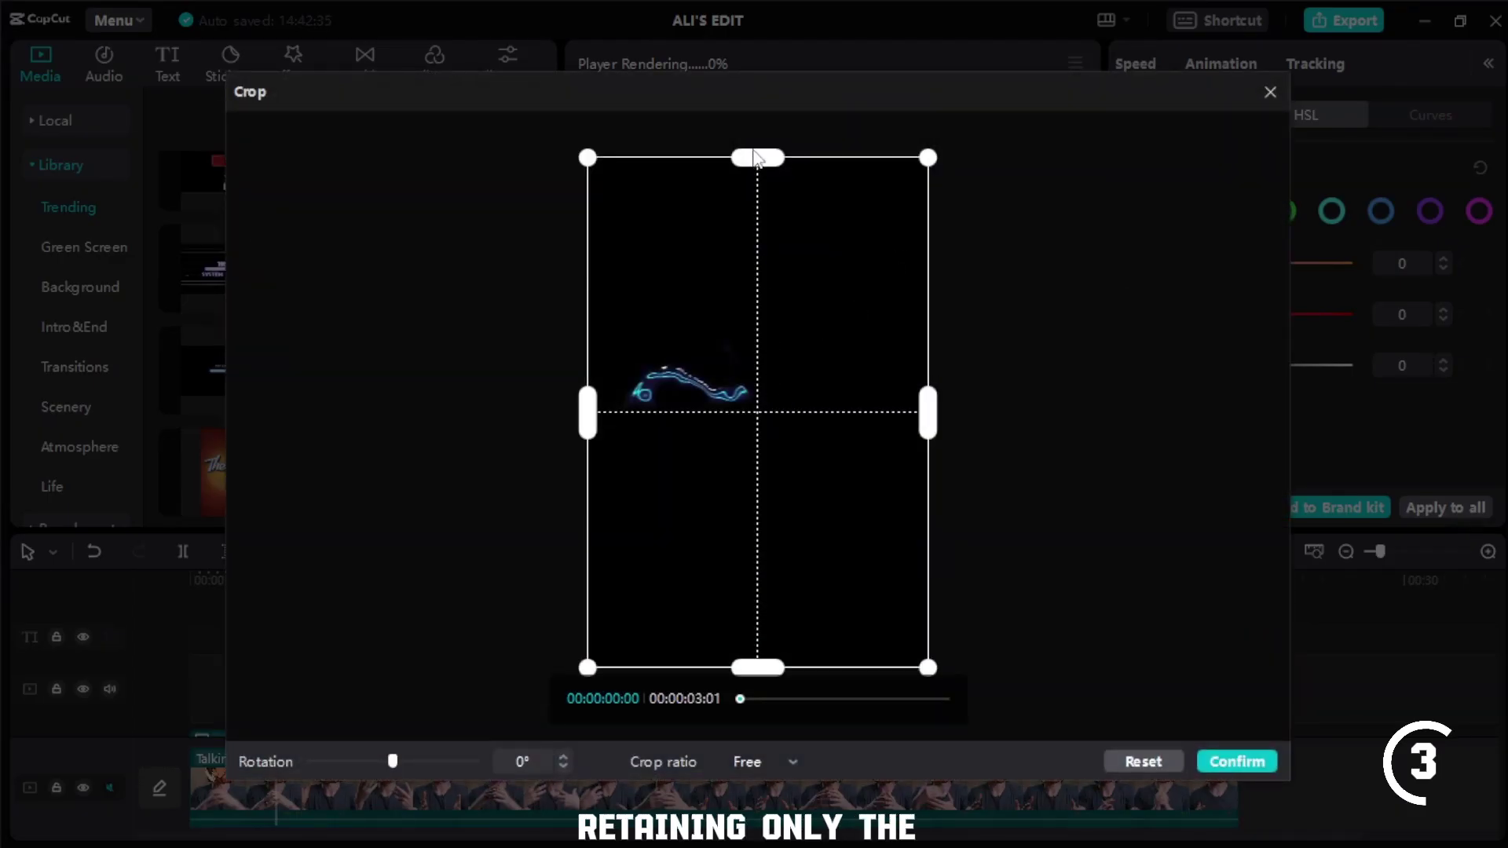
left_click_drag(756, 157, 728, 428)
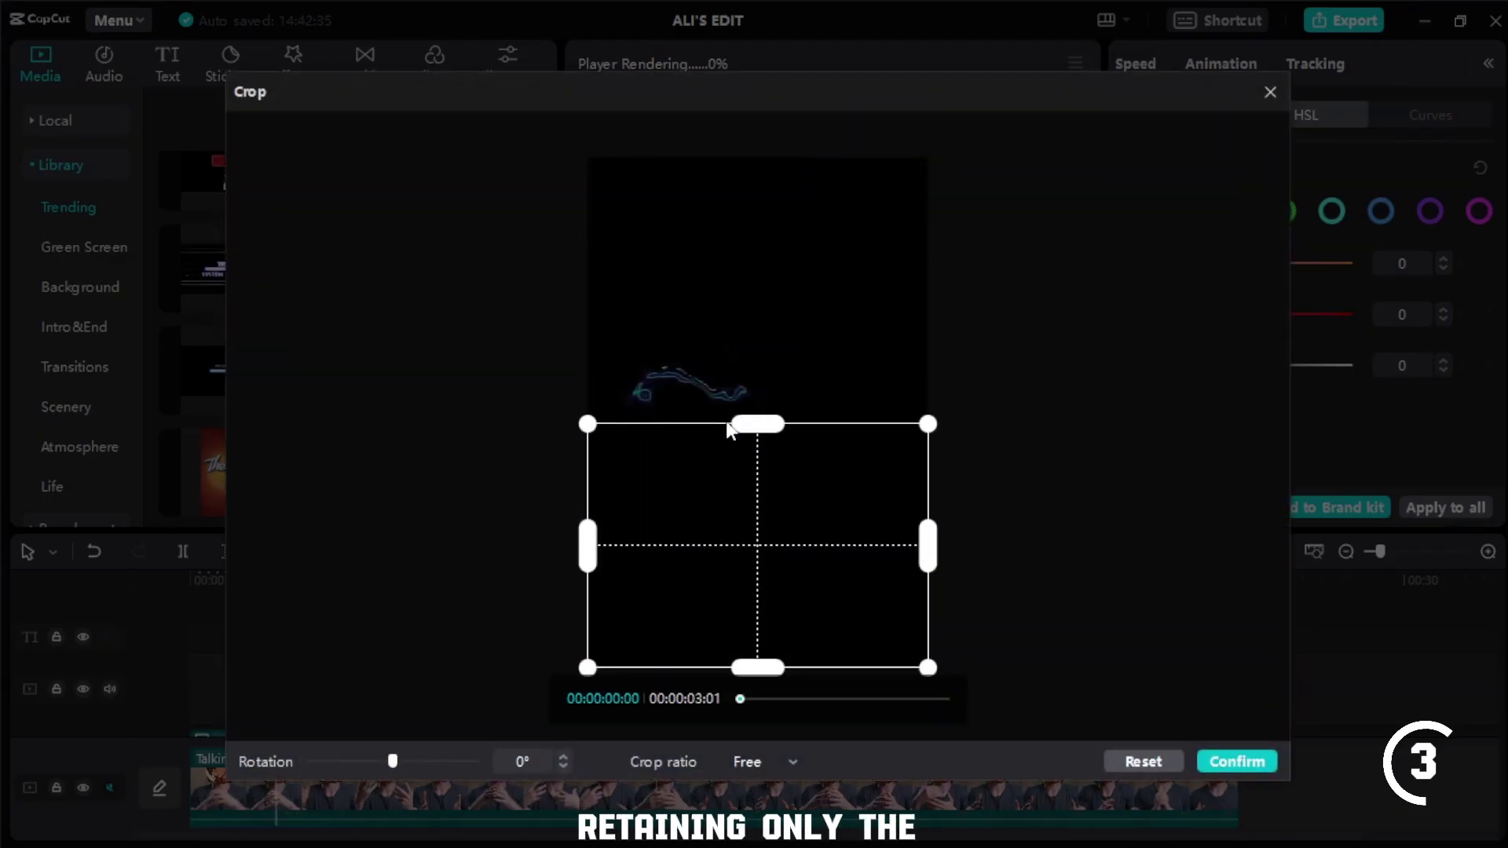
left_click(1237, 761)
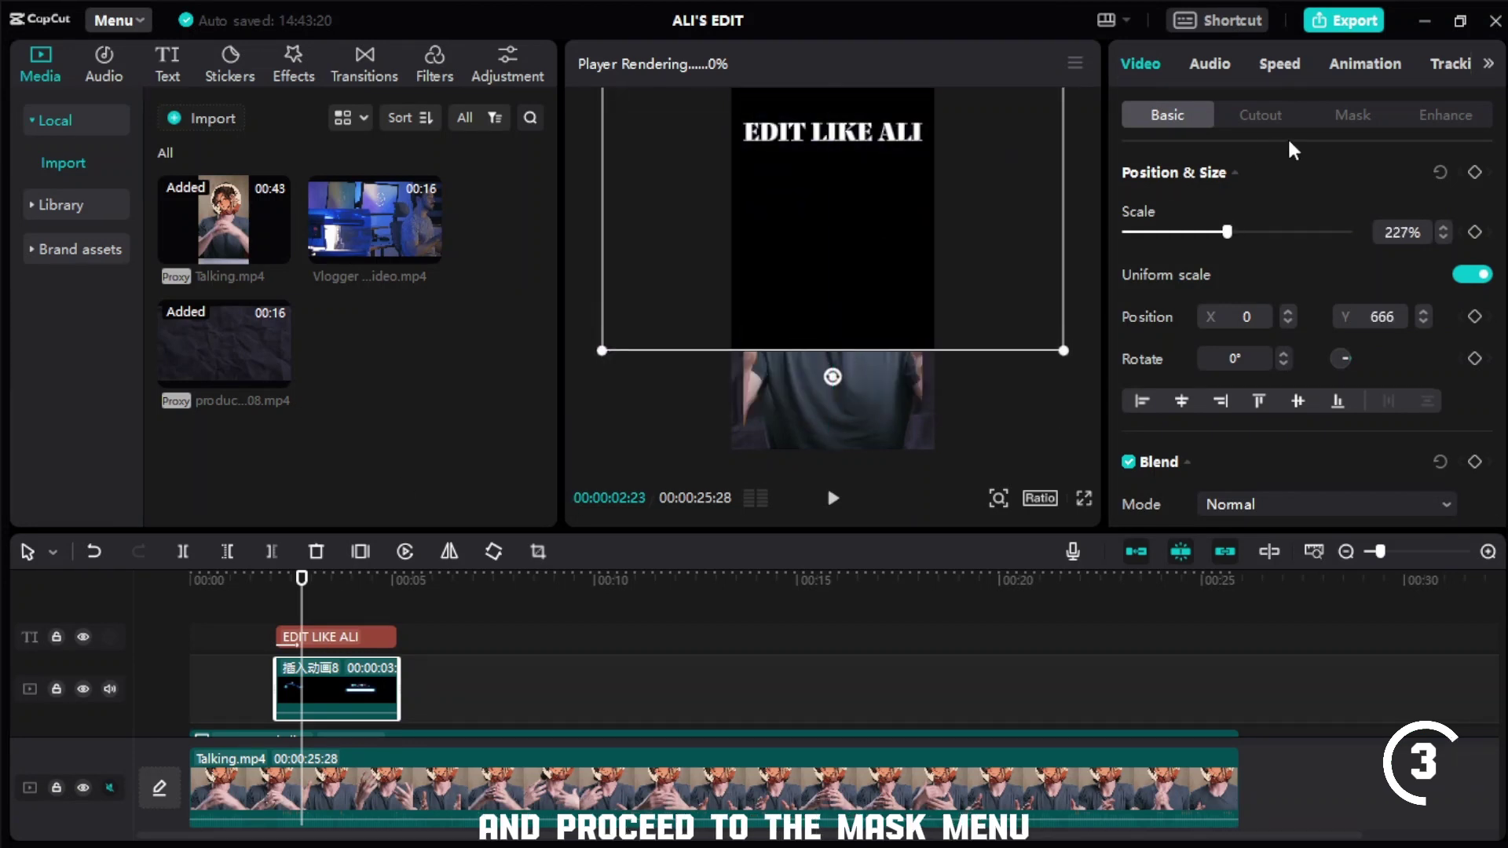
- Apply a Rectangle mask to the black clip and shape it into a full-width bar behind the title
left_click(1352, 115)
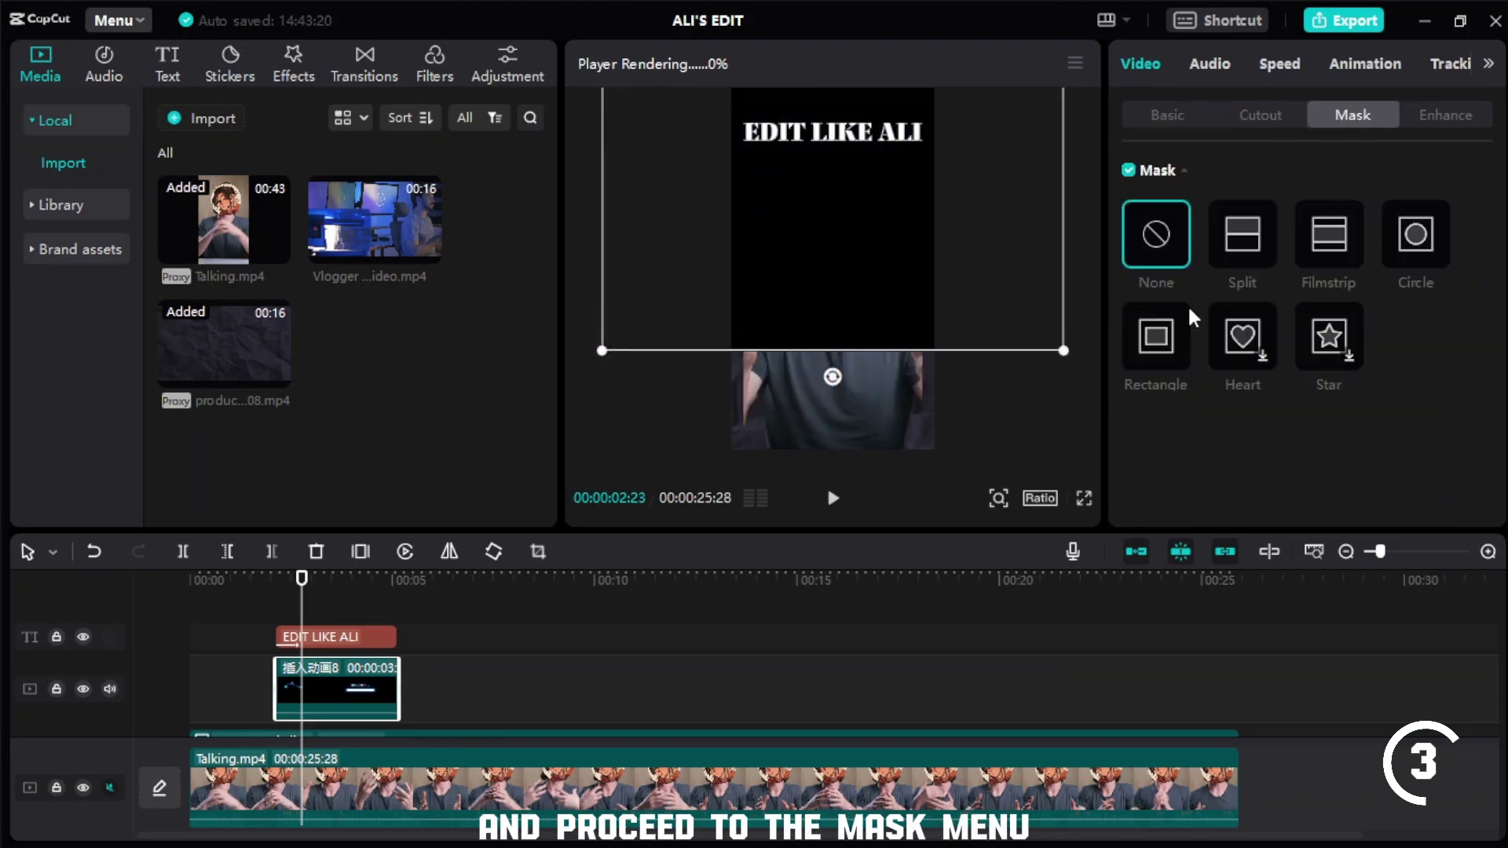
left_click(1153, 336)
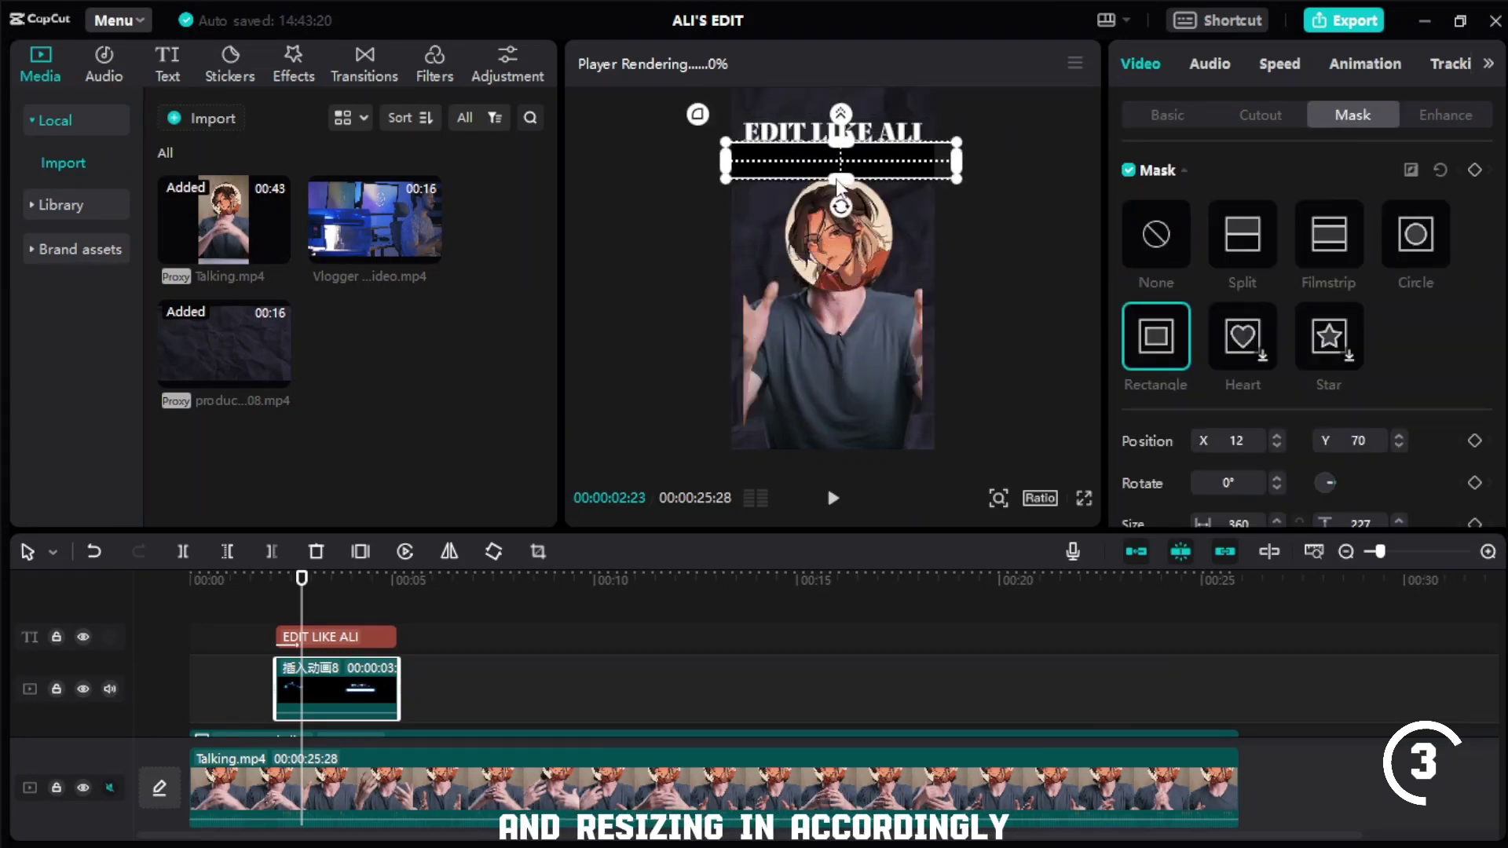
left_click(333, 601)
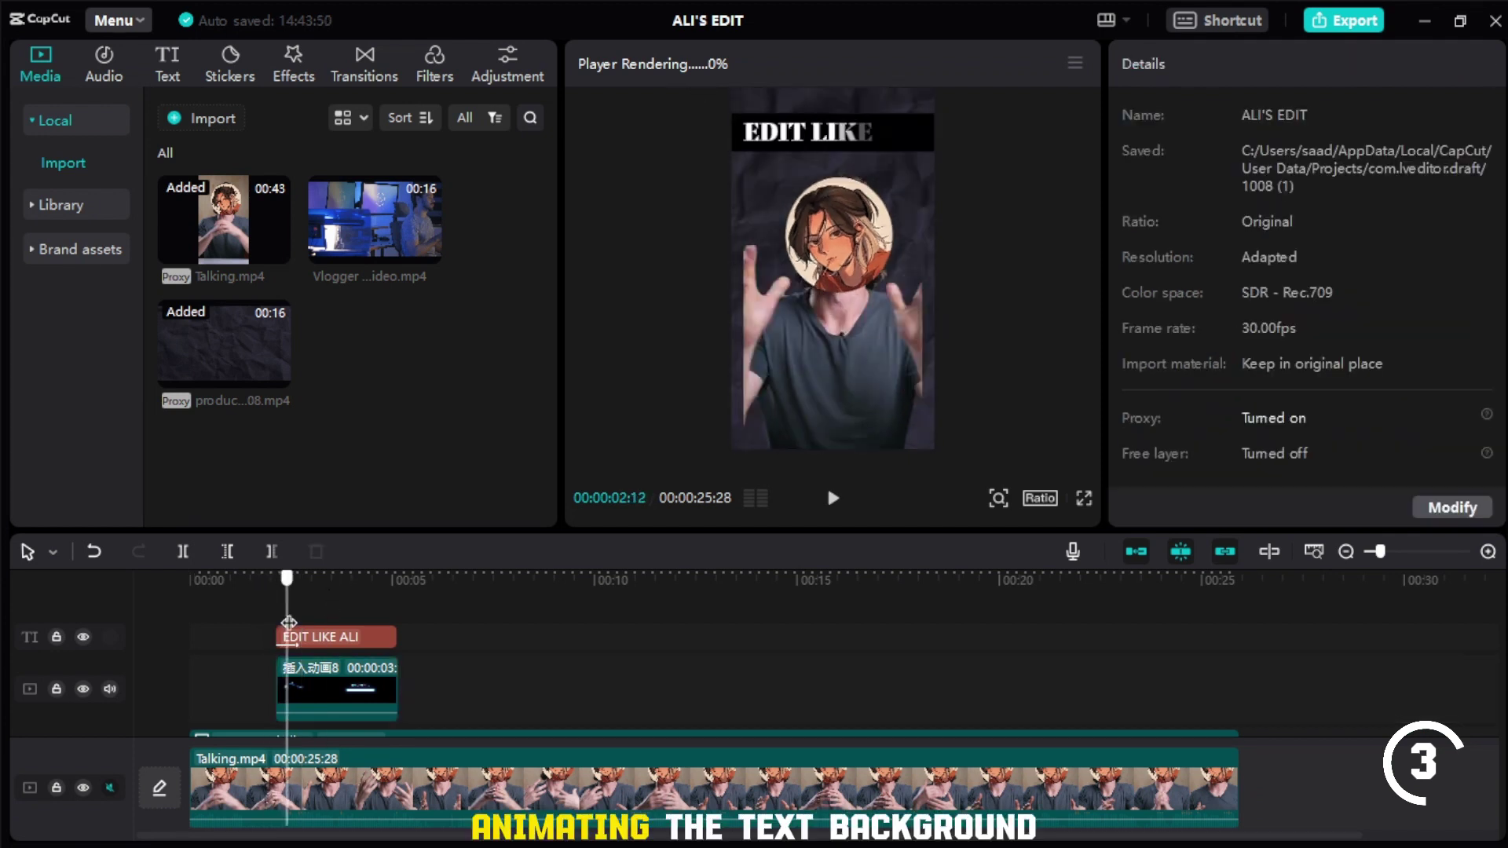
- Preview the bar around the title's start at 00:00:02:04 and convert the masked black clip into a compound clip
left_click_drag(263, 630, 275, 628)
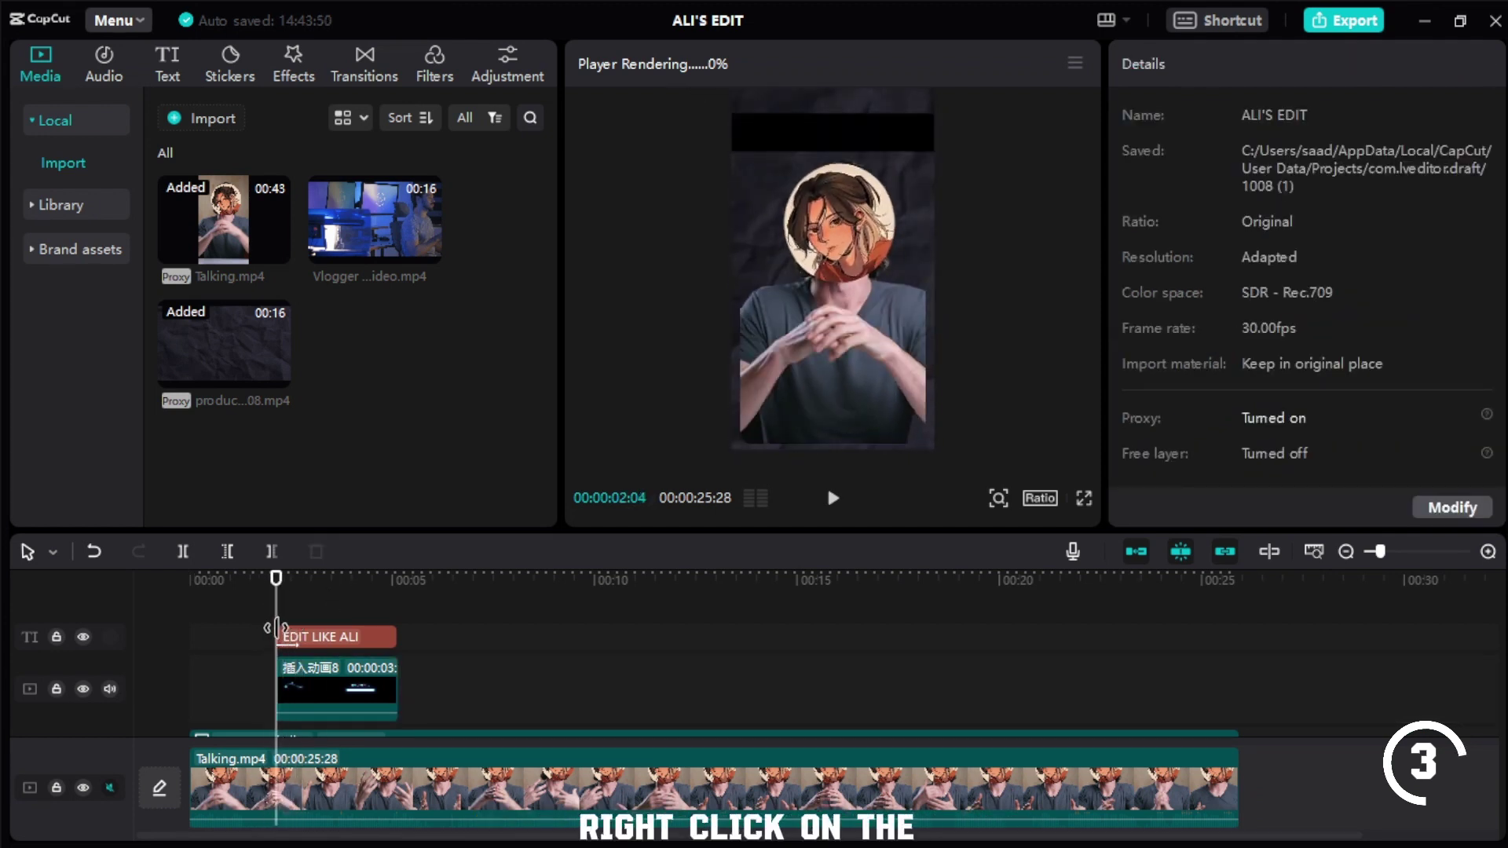
left_click(340, 689)
right_click(340, 689)
left_click(377, 511)
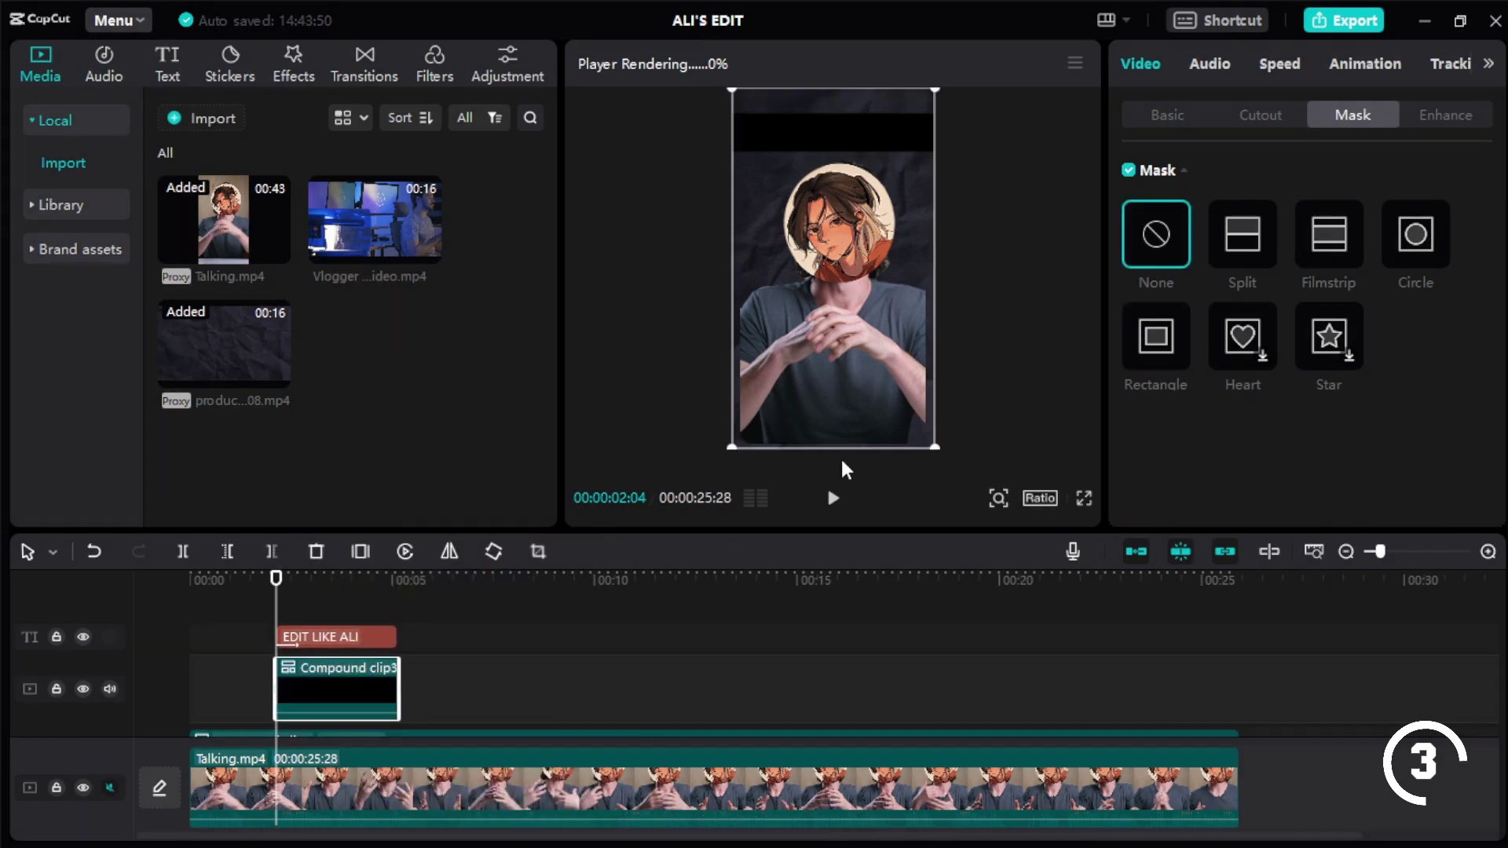
- Apply a Split mask to the bar's compound clip, rotated to -90° with X at -540, and keyframe it at 00:00:02:04
left_click(1243, 241)
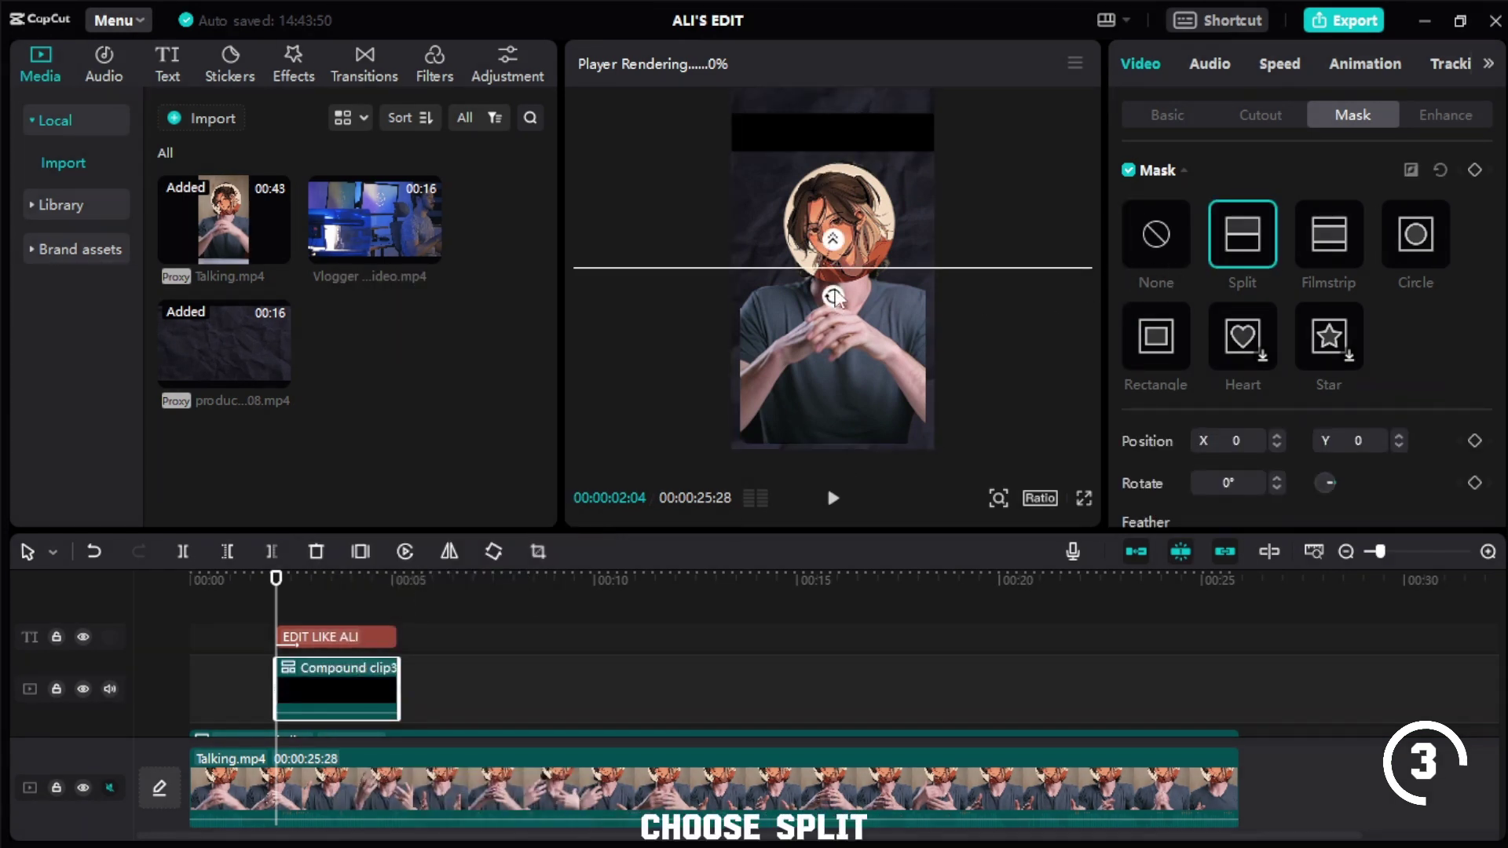
left_click_drag(834, 308, 797, 149)
left_click_drag(833, 235, 732, 235)
left_click(1475, 169)
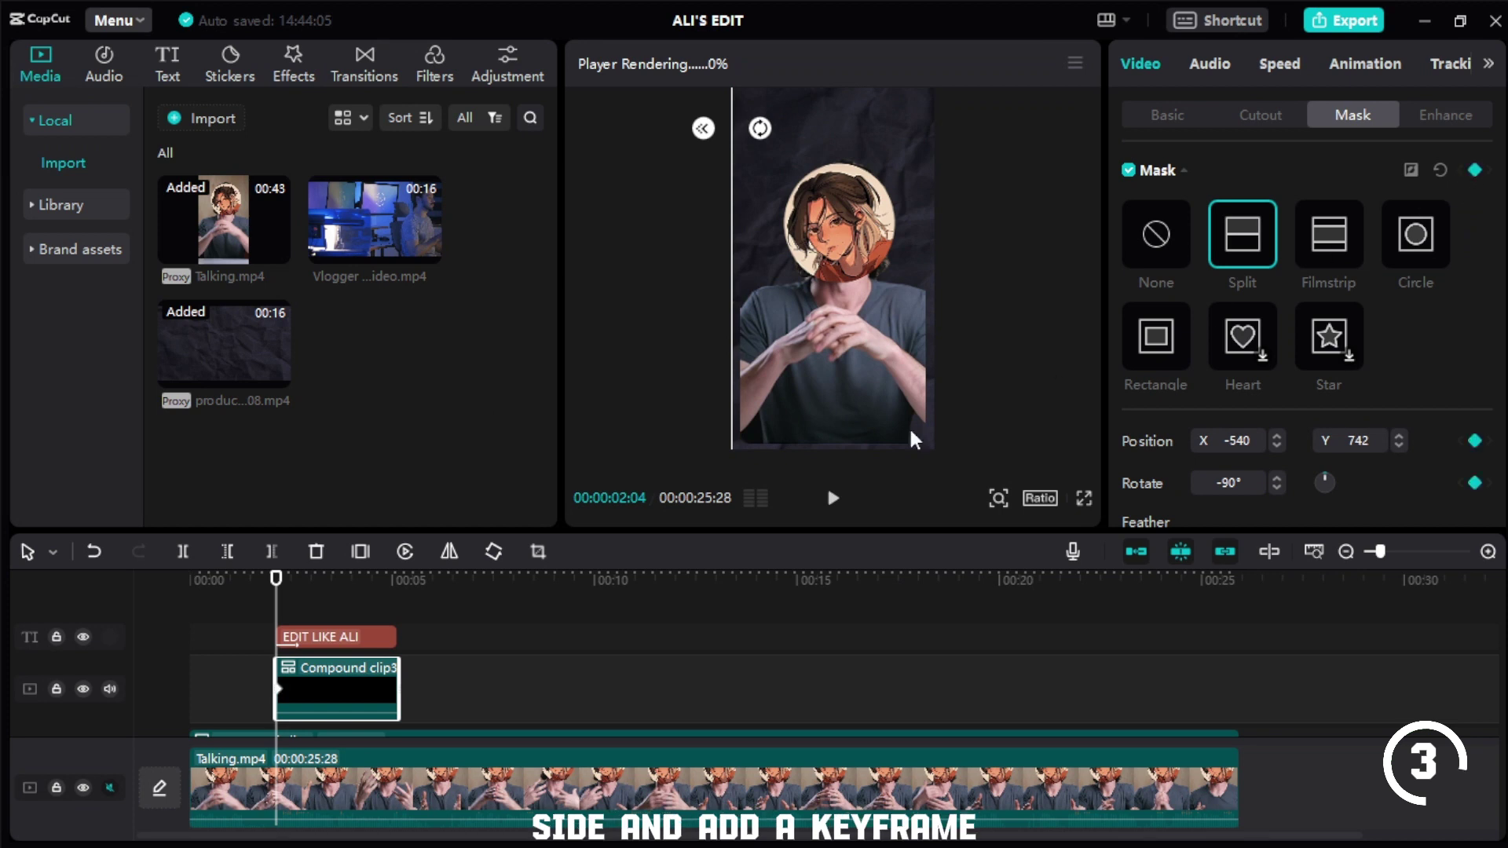
- Keyframe the bar's Split mask at 00:00:02:17 with X at 540, and play back the bar's reveal
left_click_drag(278, 607, 294, 597)
left_click(1475, 170)
left_click_drag(746, 236, 945, 223)
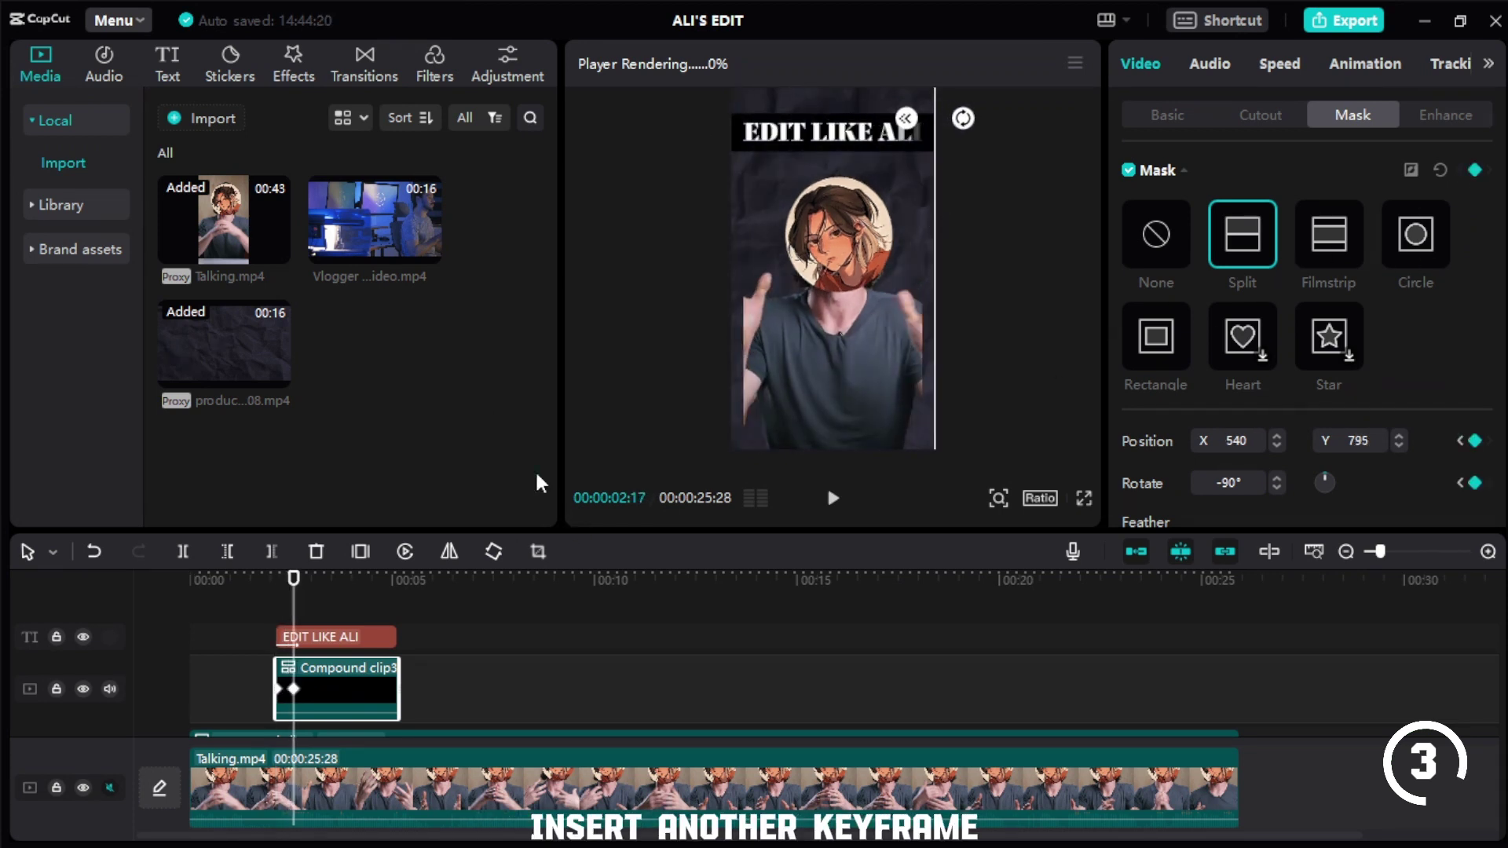
left_click(322, 613)
key("space")
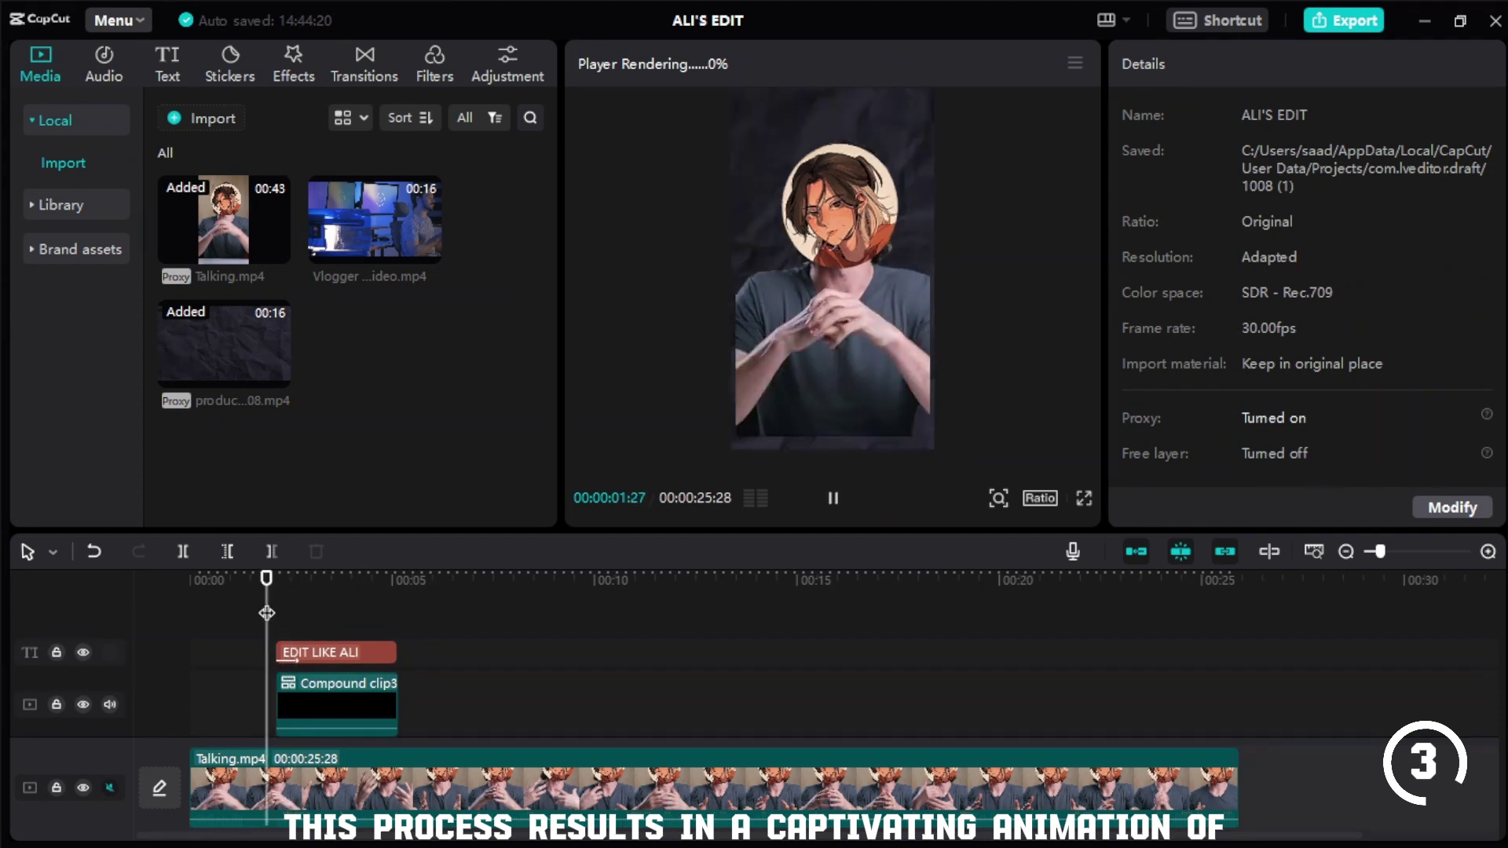
- Duplicate the EDIT LIKE ALI title on a new text track at 00:00:02:04 and change its text to SUBSCRIBE TO OUR CHANNEL with a line break
key("ctrl+z")
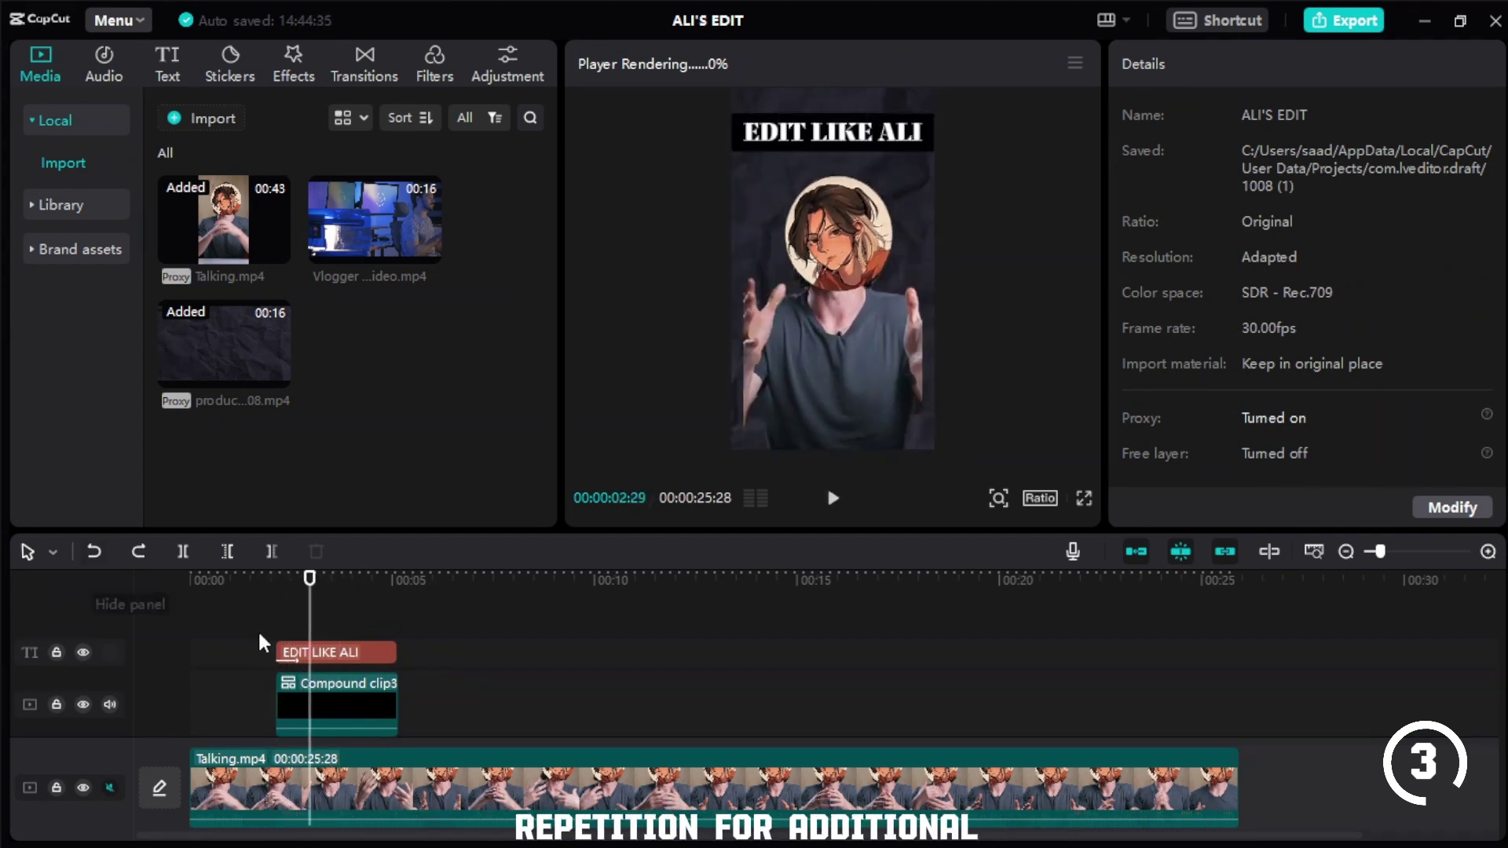
left_click_drag(1214, 177, 1118, 197)
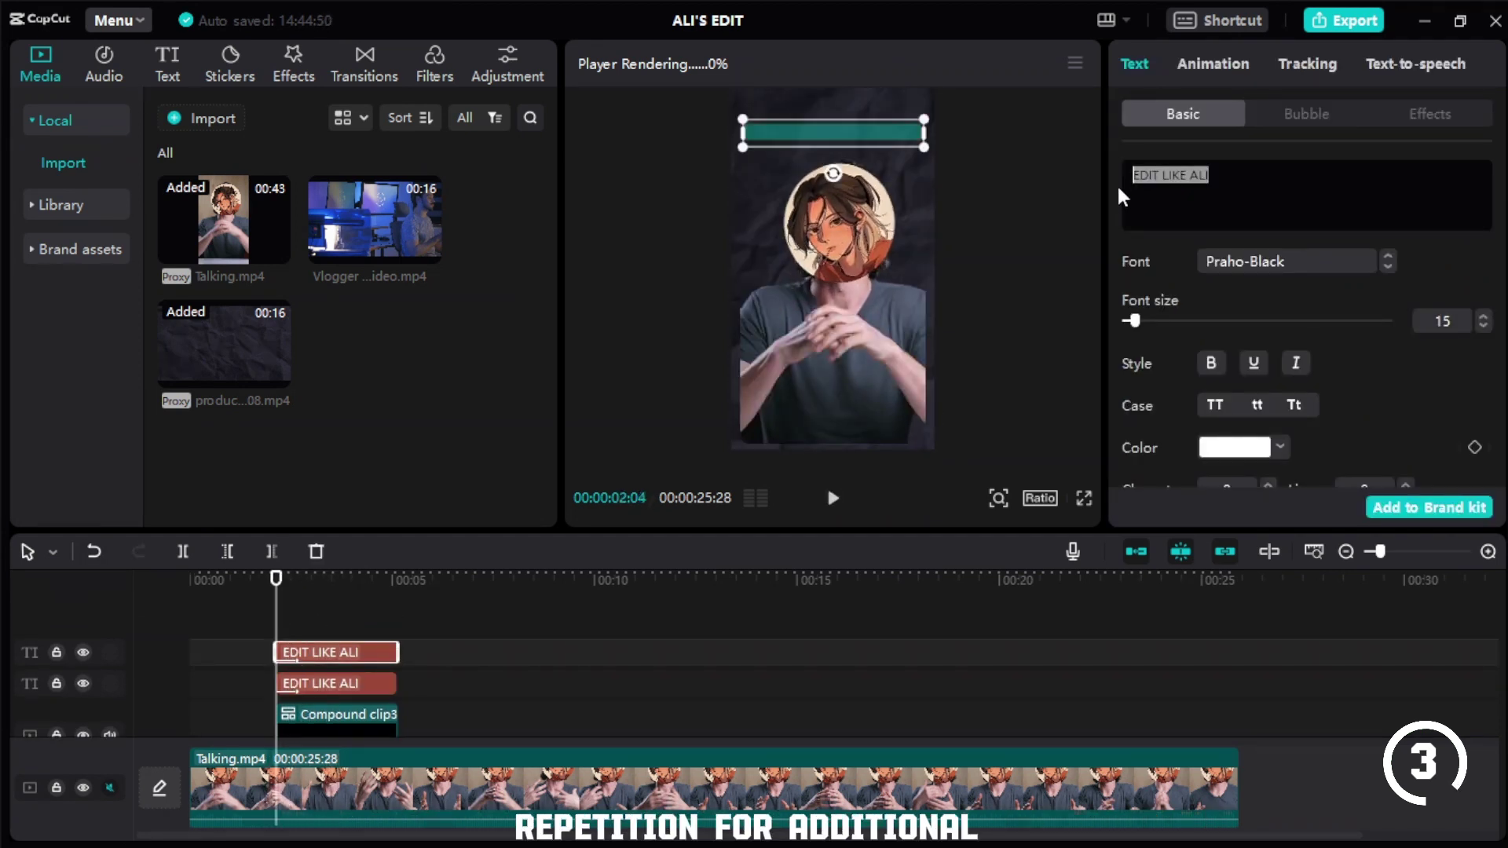
type("SUBSCRIBE T")
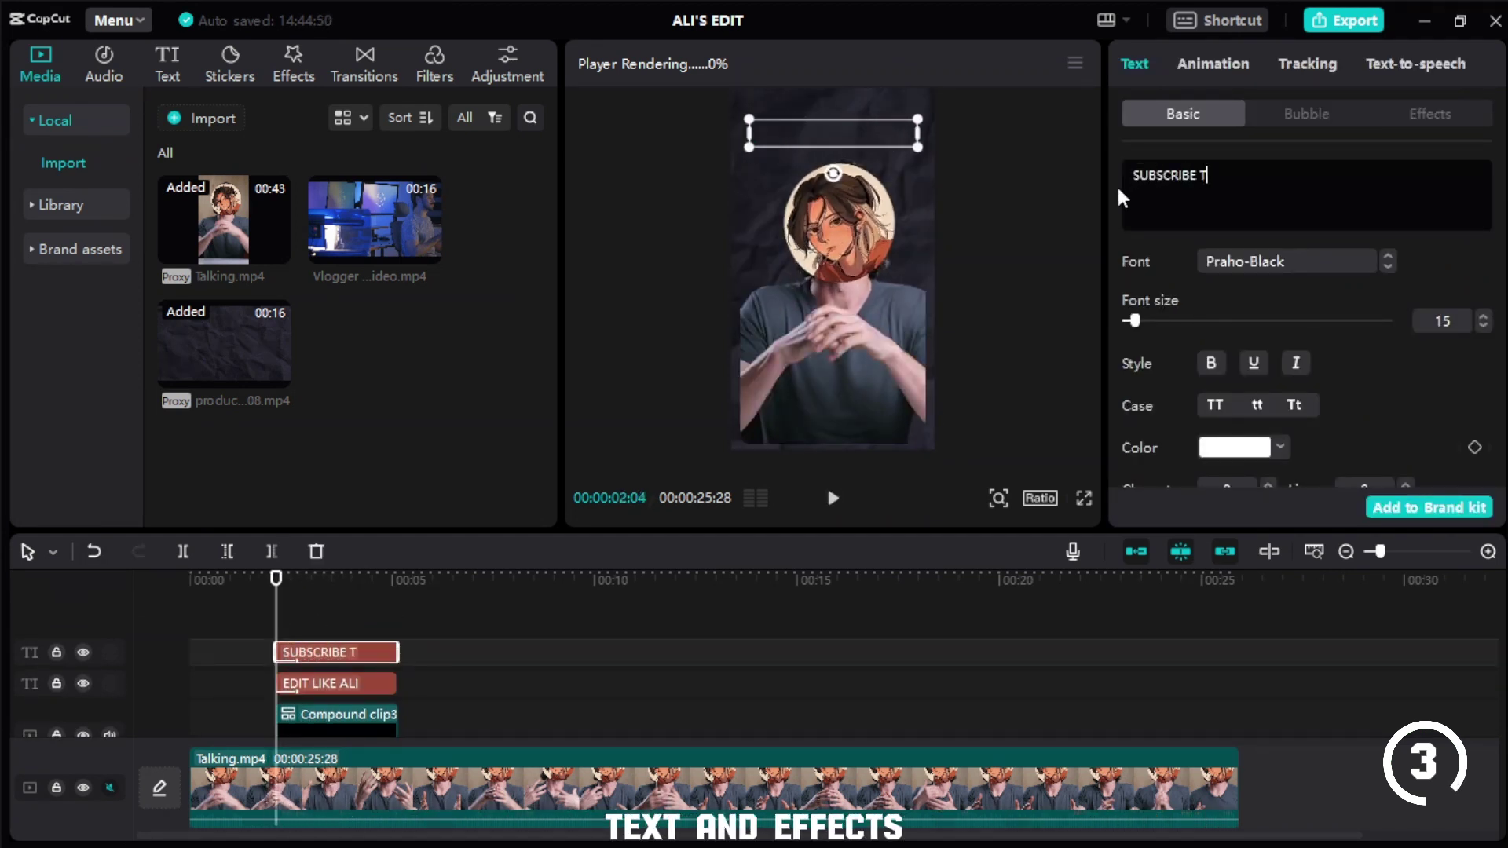
type("O  OUR CHANNEL")
left_click(1209, 175)
key("Return")
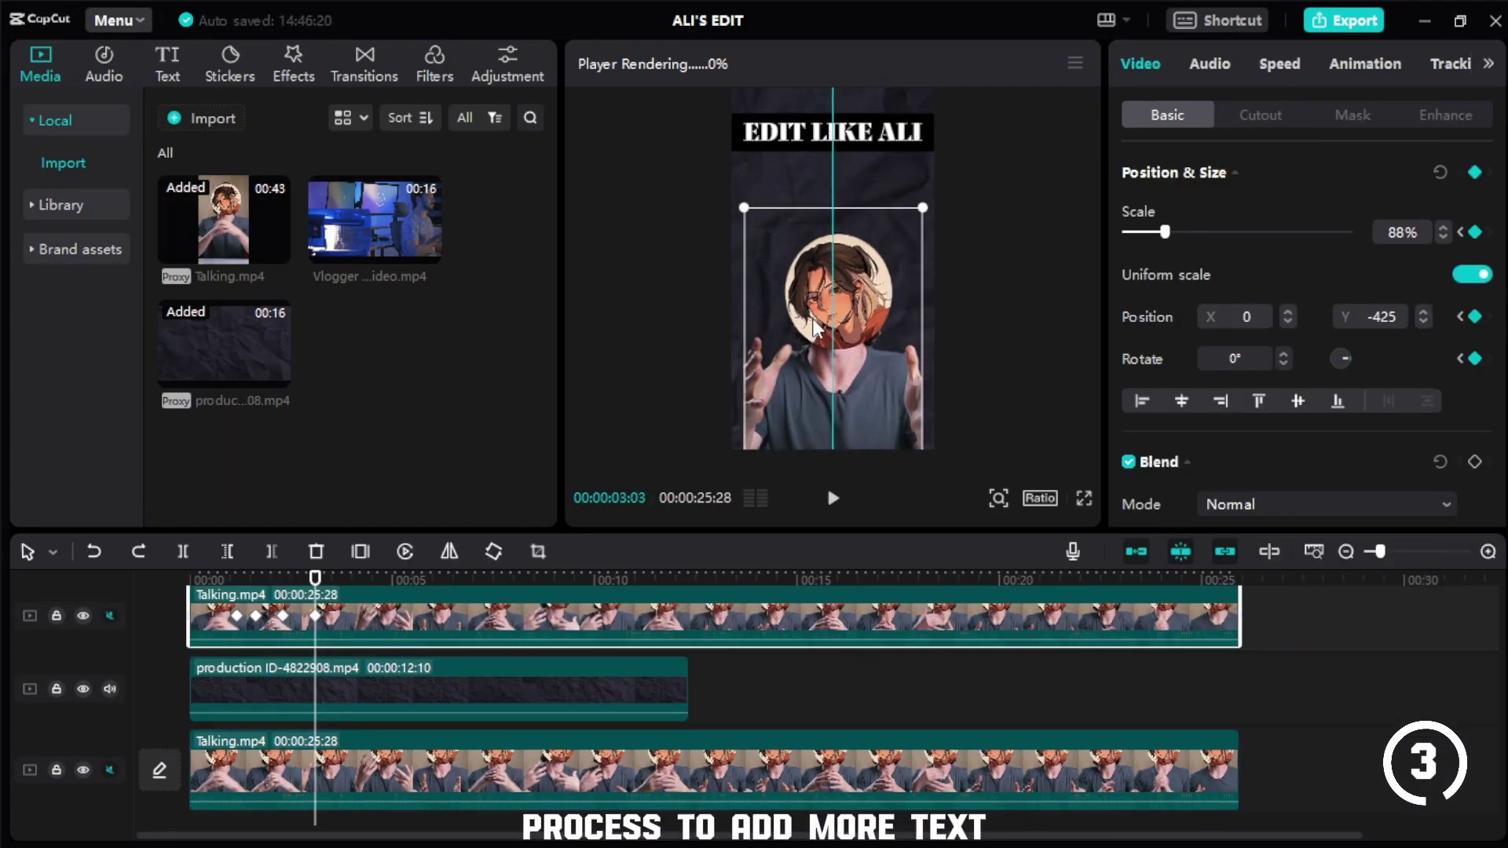
- Reduce the upper Talking.mp4 cutout's scale to 81% and slightly further at the 00:00:03:03 keyframe, and preview the edit full screen
left_click_drag(1164, 232, 1172, 231)
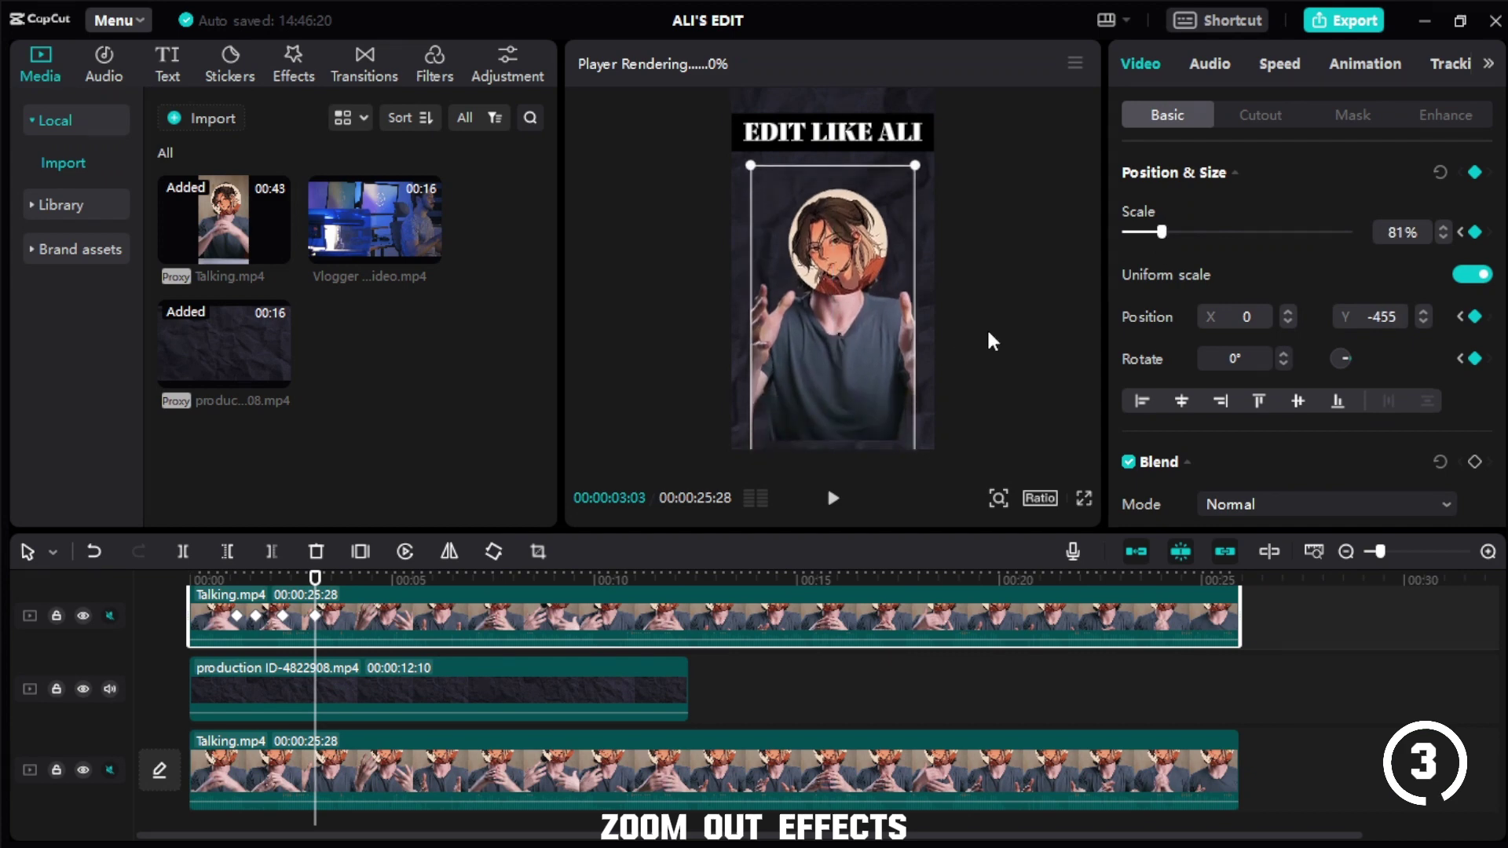
left_click(1442, 237)
left_click(1442, 237)
left_click(1443, 236)
left_click(1443, 237)
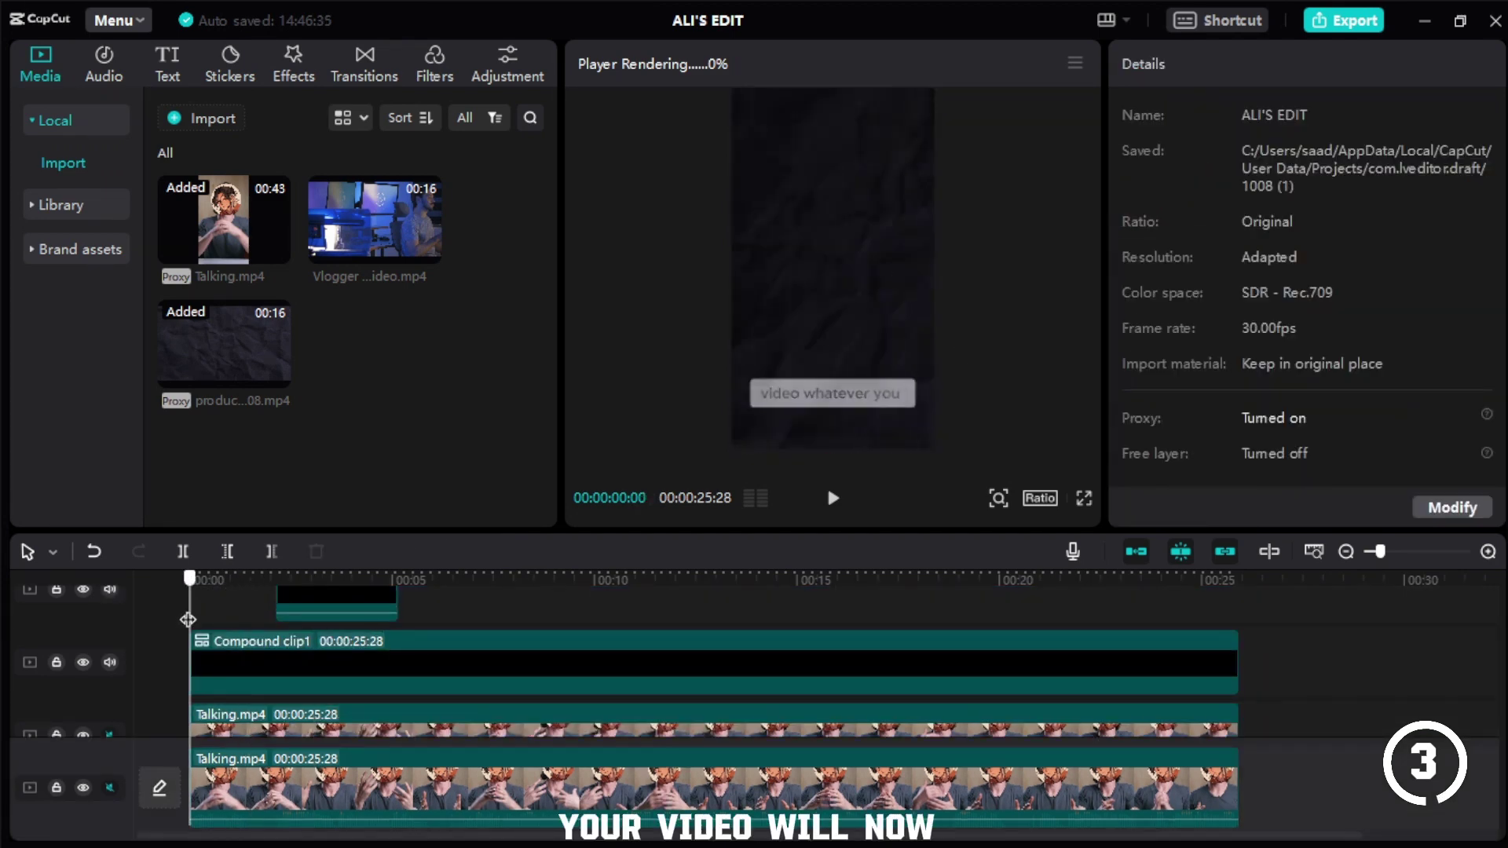
left_click(1084, 498)
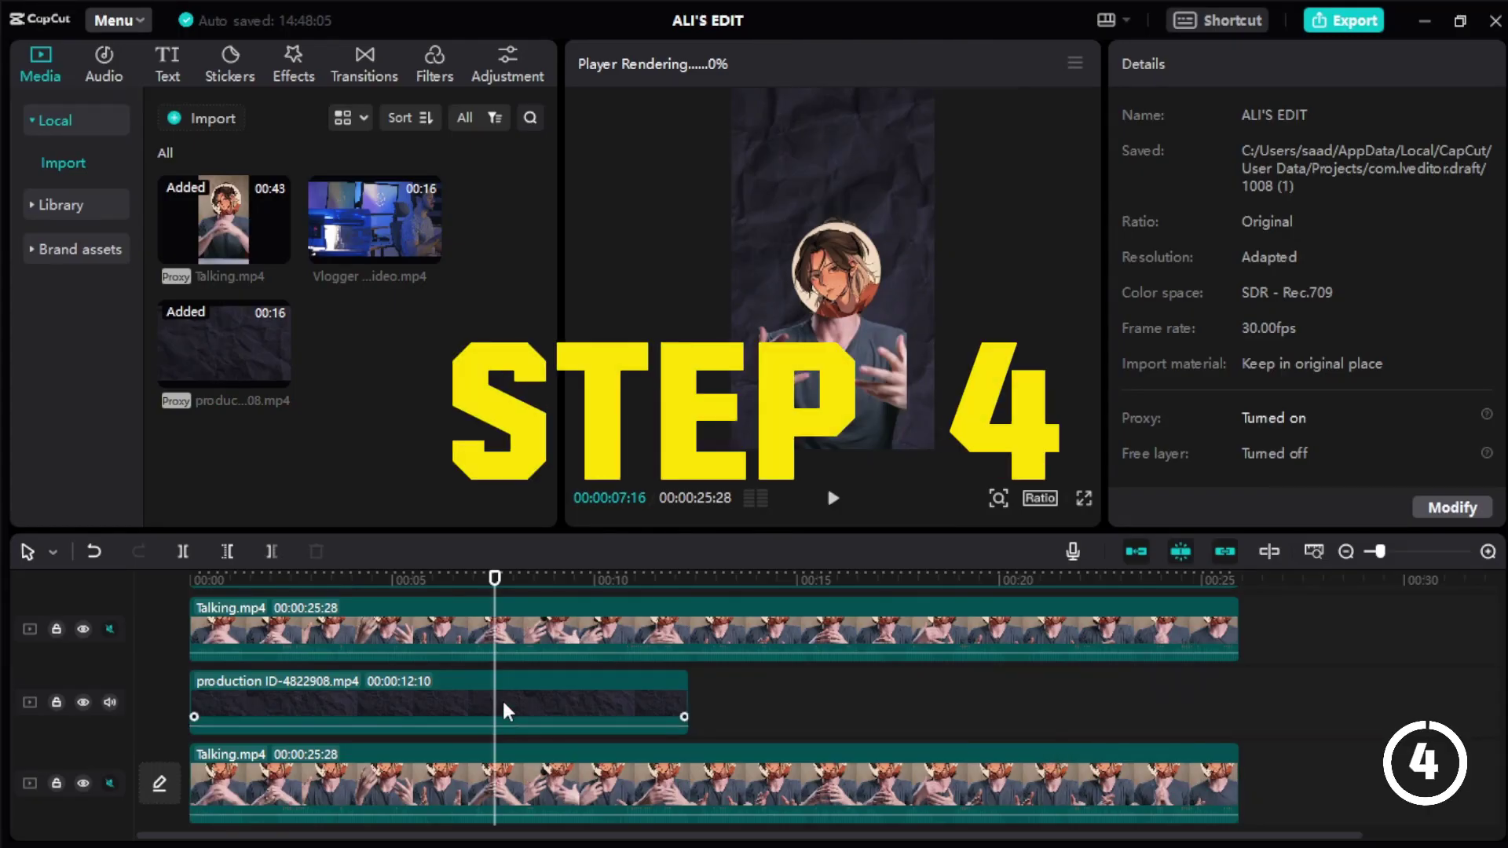
- Add an opacity keyframe at 100% to the dark paper background clip at 00:00:07:16
left_click(505, 711)
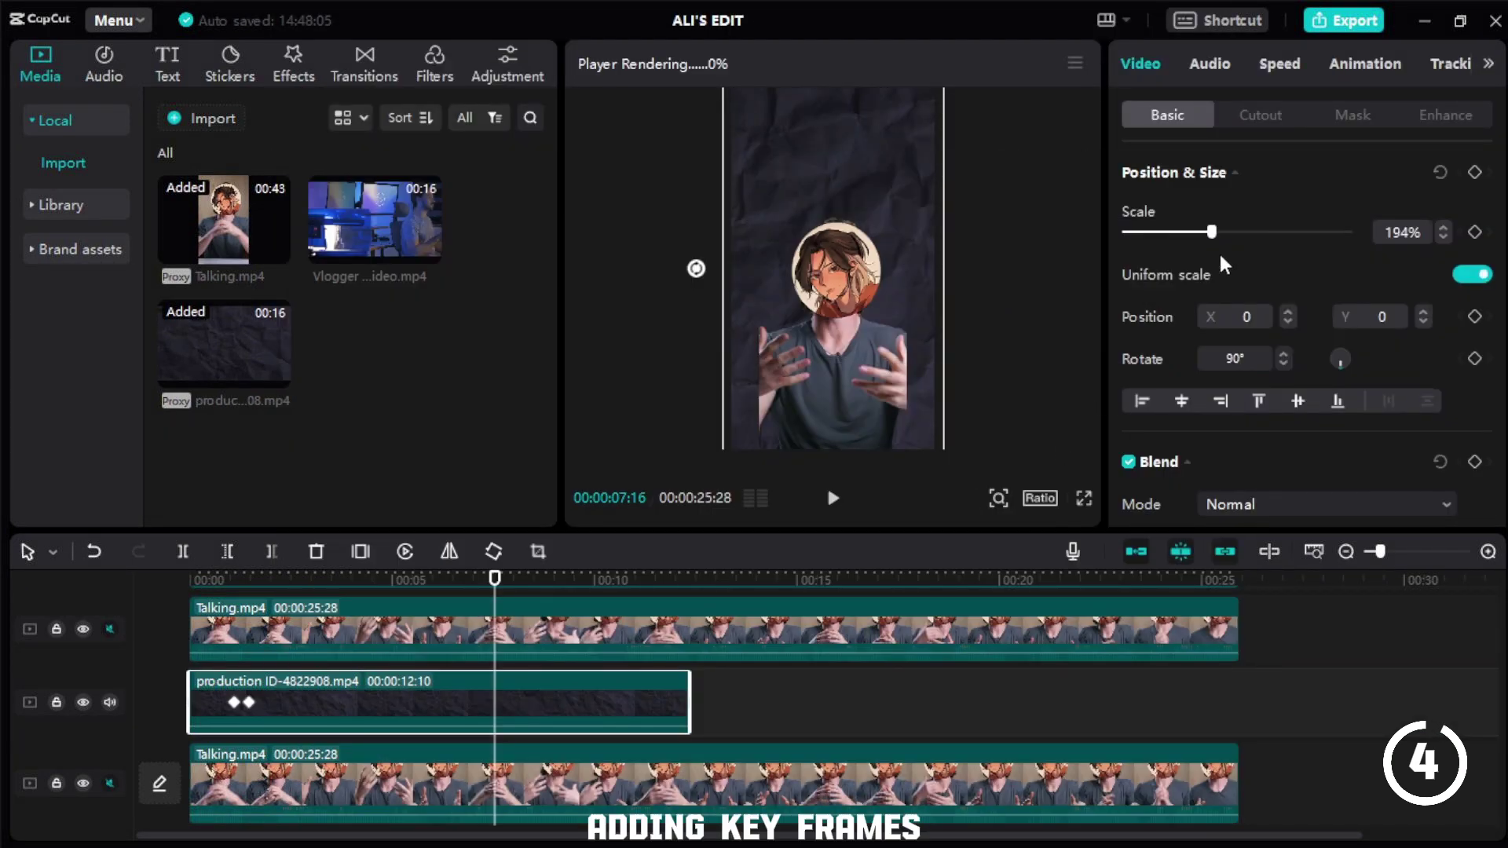
left_click_drag(1500, 267, 1492, 355)
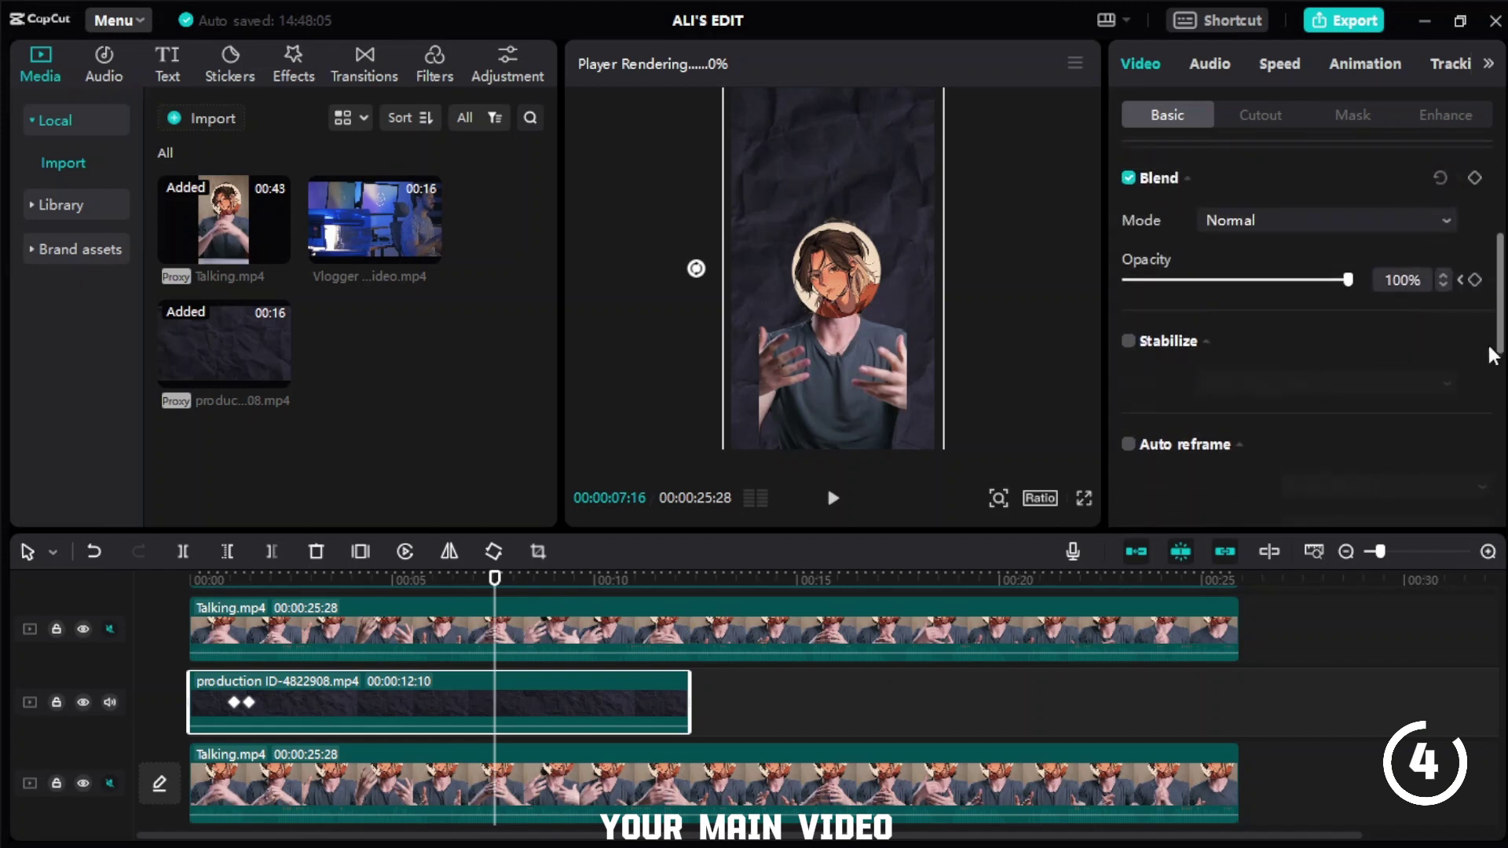
left_click(1475, 281)
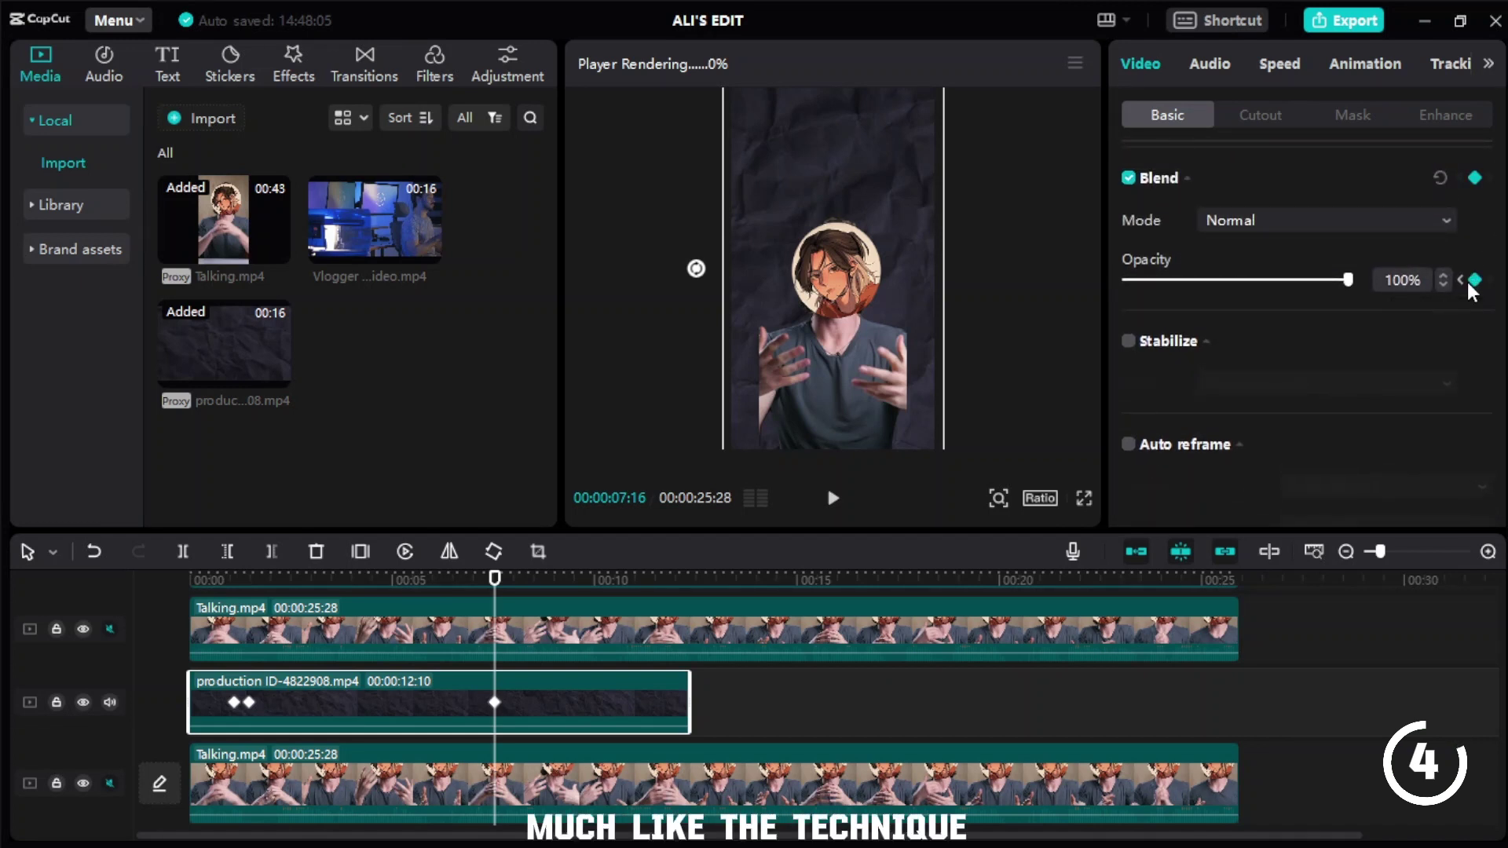
- Keyframe the paper background clip's opacity at 0% four frames on, at 00:00:07:20, for a fade-out
key("Right")
key("Right")
key("Right")
key("Right")
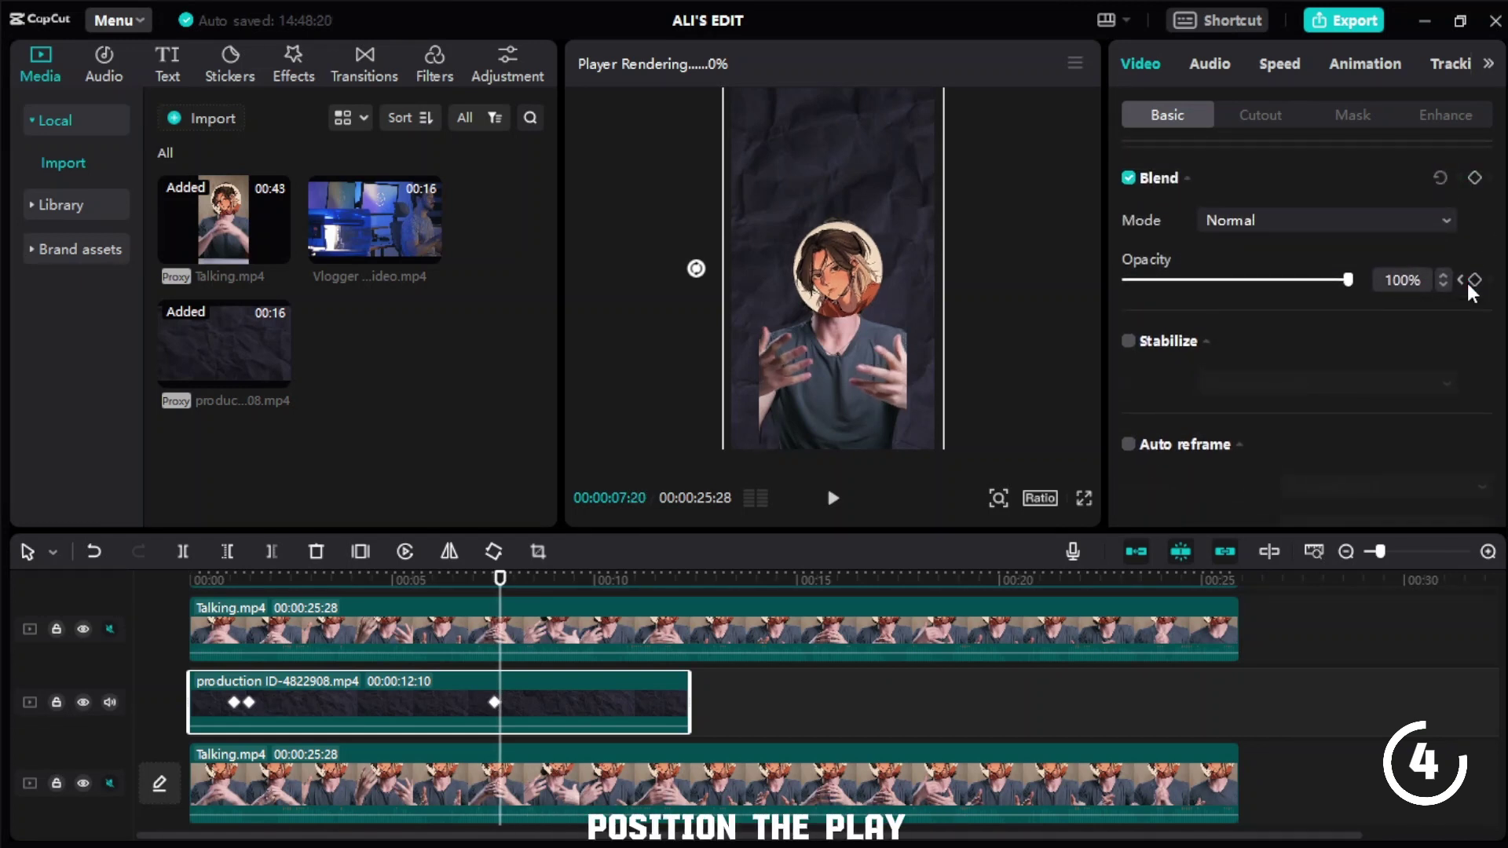
left_click(1475, 281)
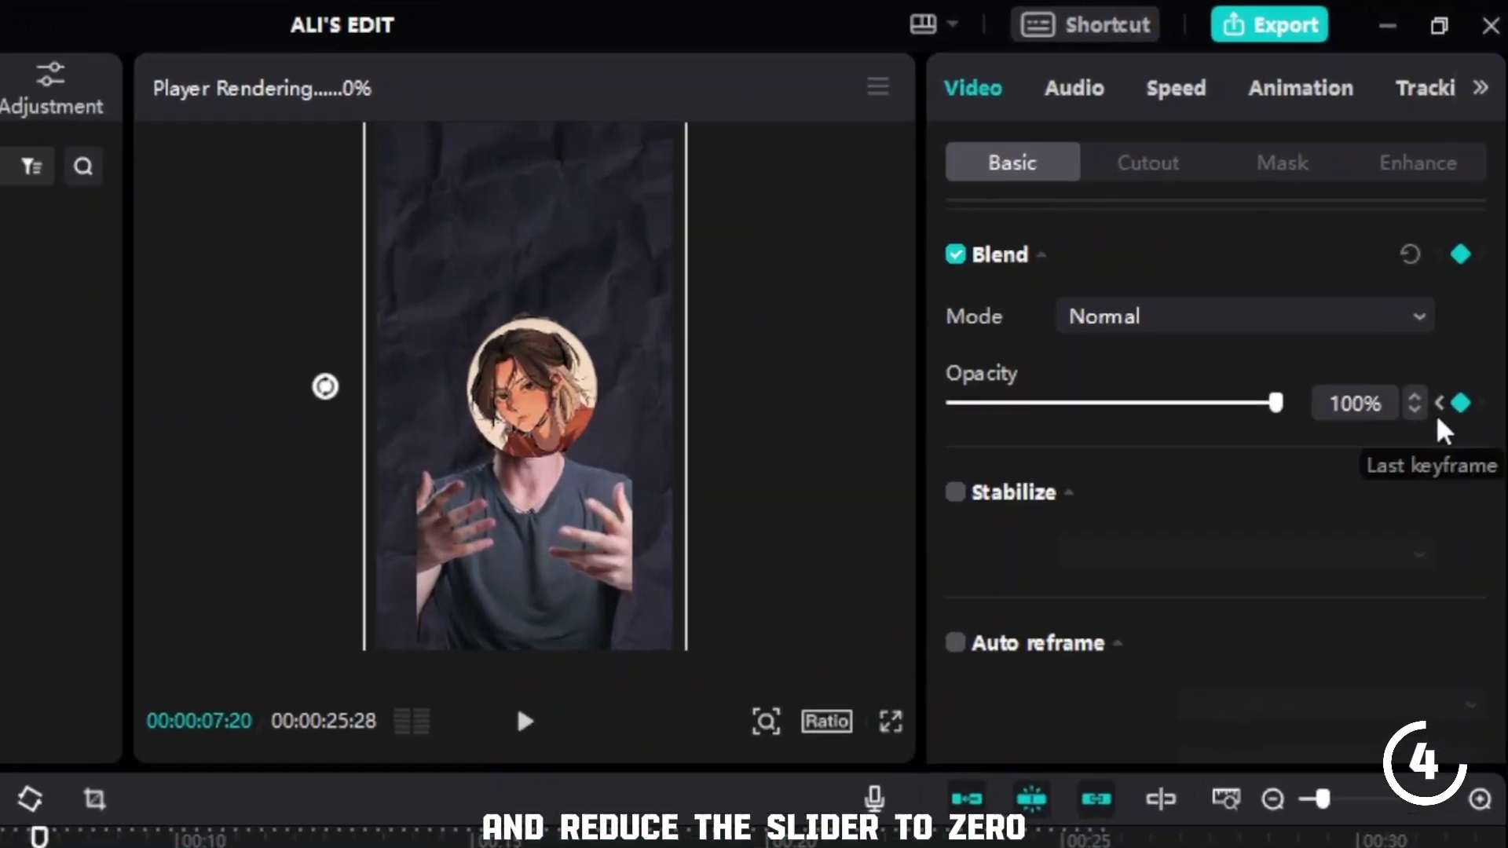
left_click_drag(1241, 421, 923, 490)
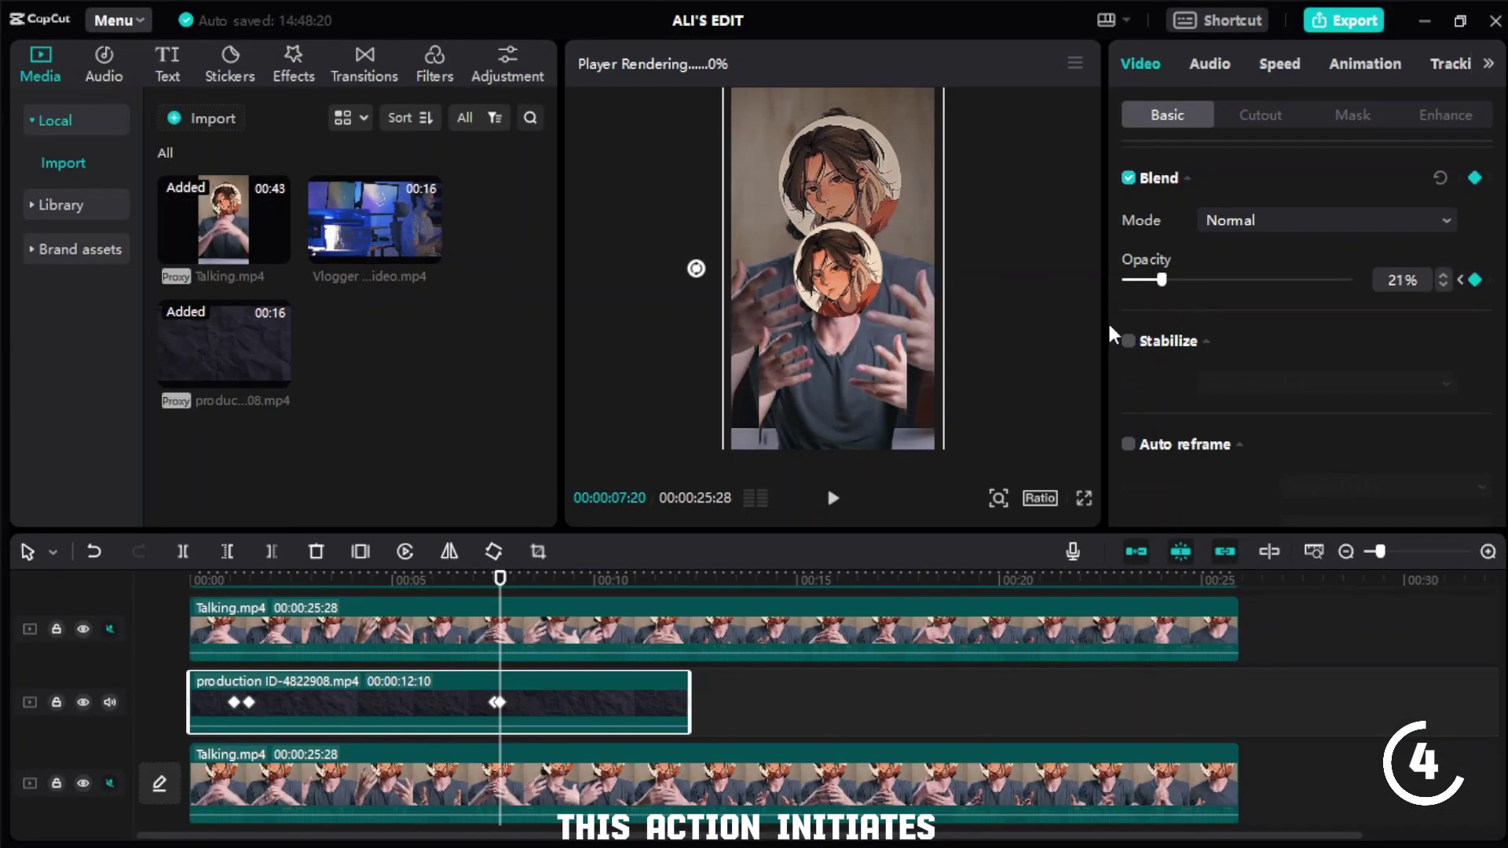
left_click_drag(1111, 334, 1105, 324)
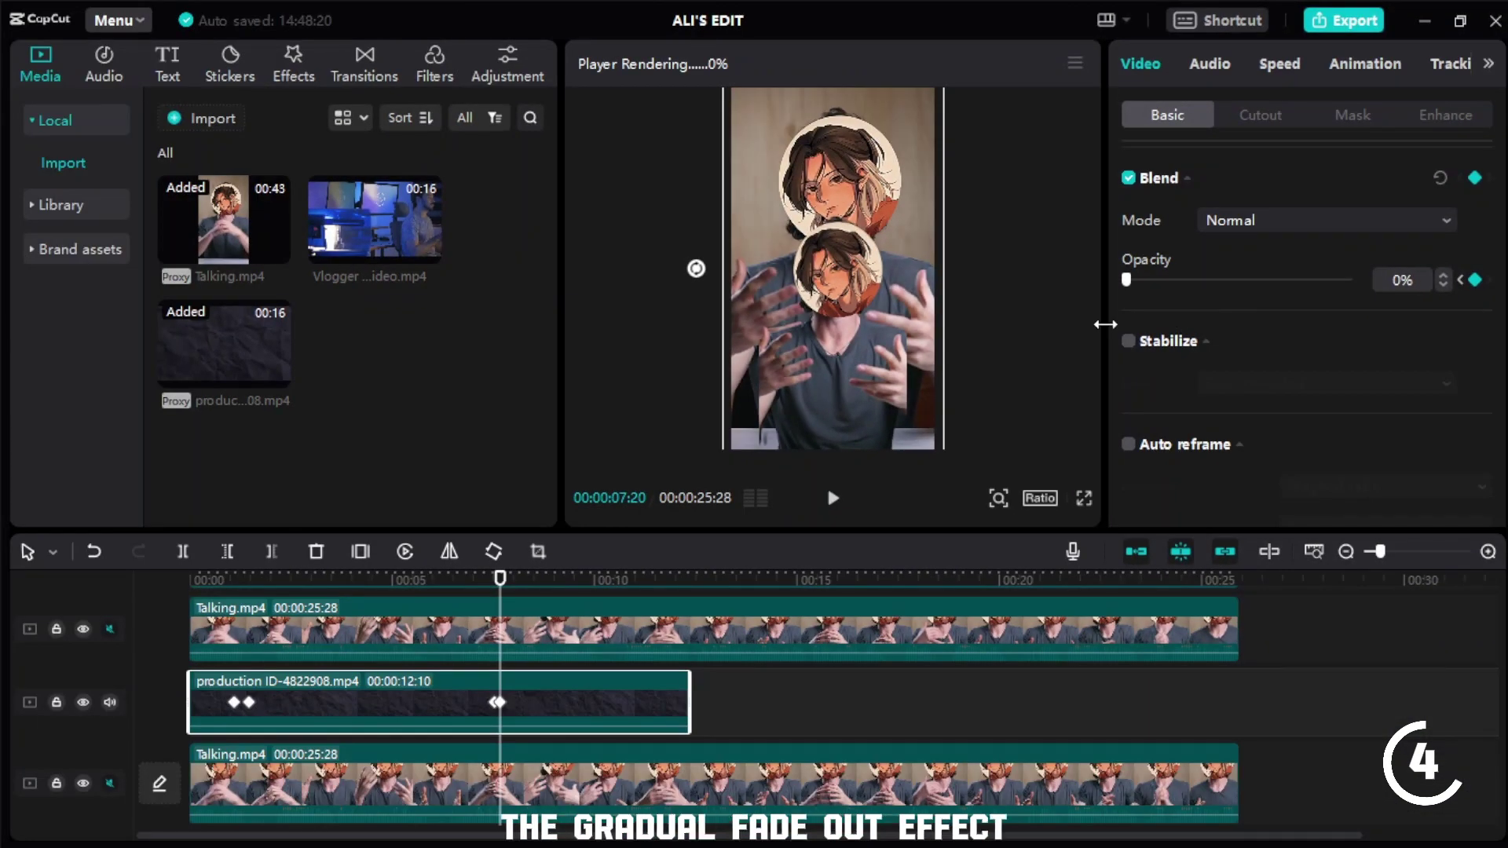
- Add 100% opacity keyframes to the bottom Talking.mp4 clip at 00:00:07:20 and 00:00:08:00
left_click(552, 785)
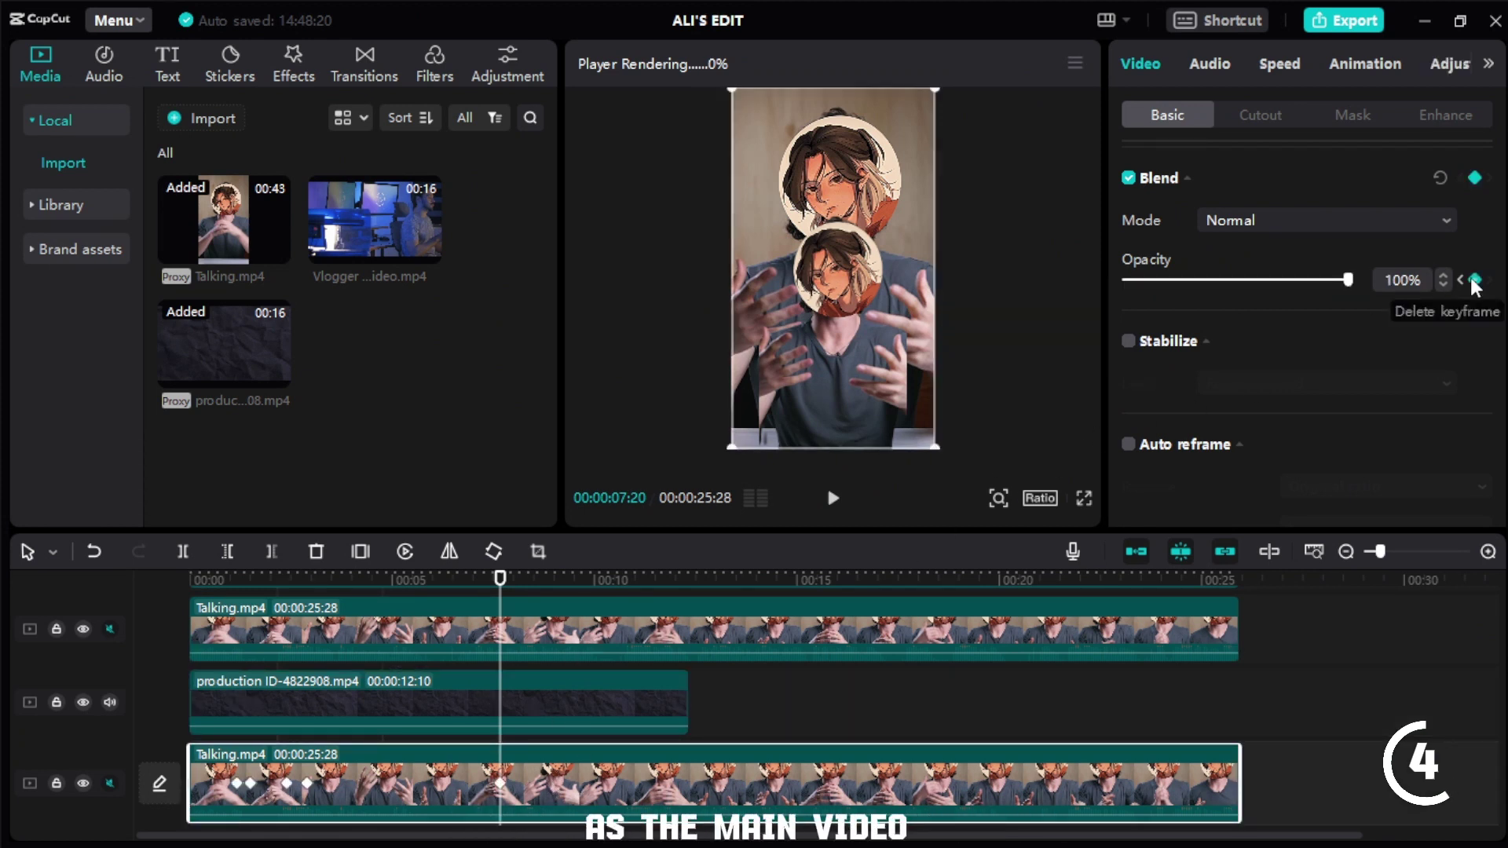
key("Right")
key("Right")
key("Right")
key("Right")
key("Right")
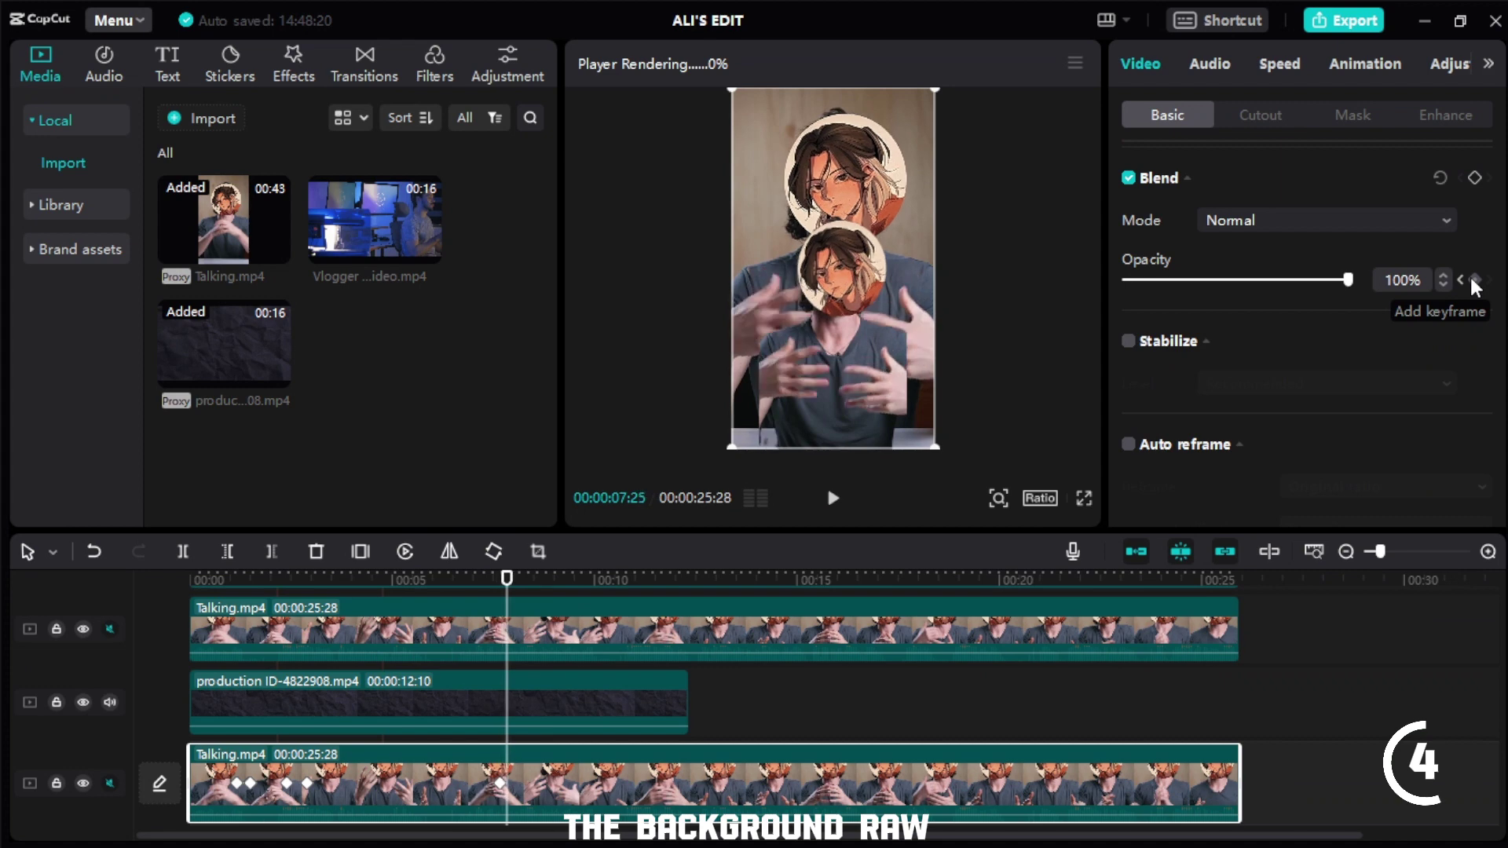
key("Right")
key("Right")
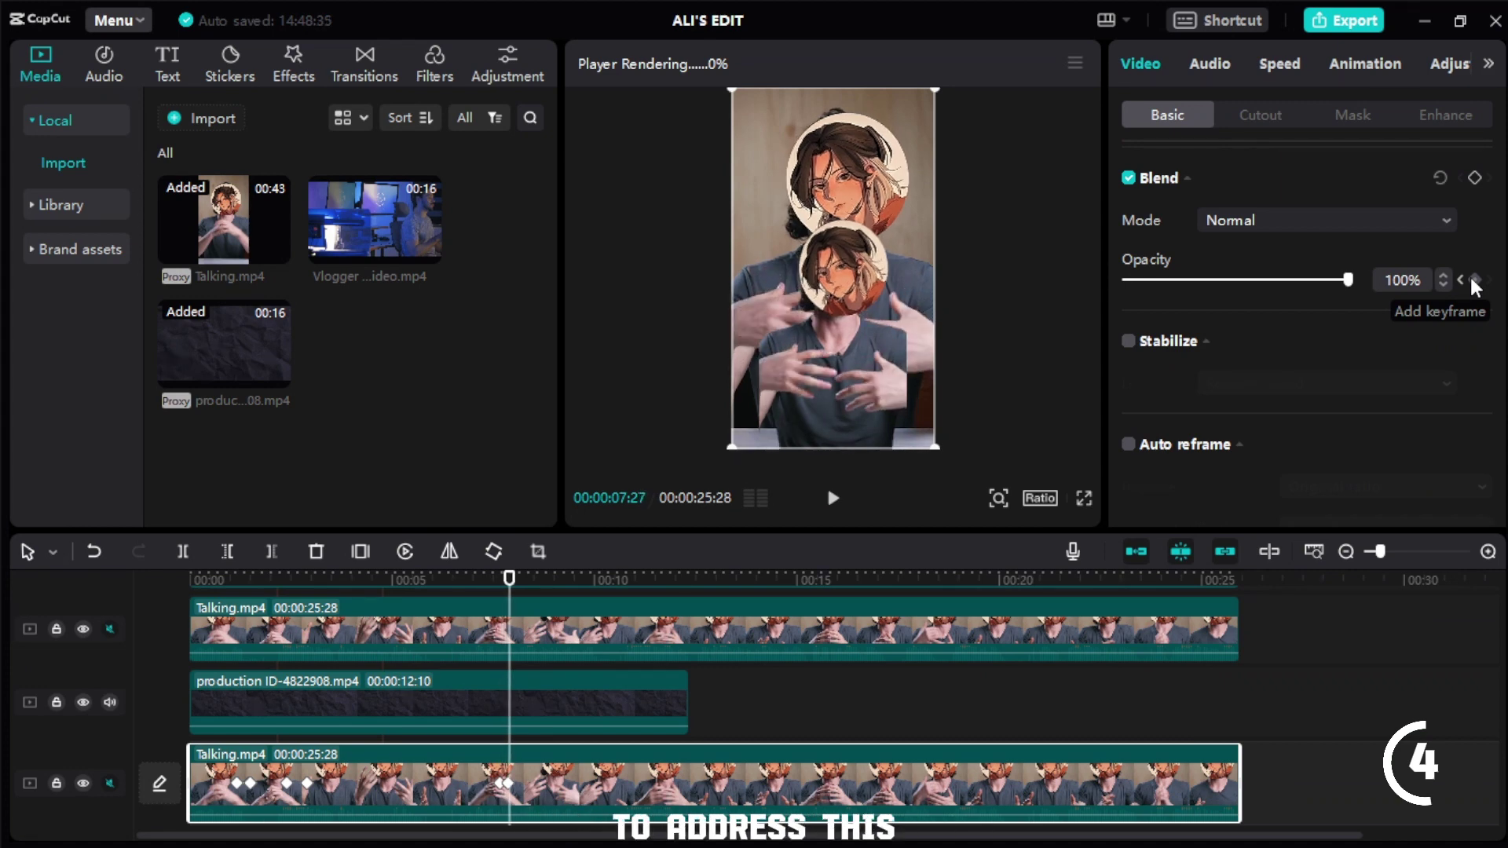
key("Right")
key("Right")
key("Right")
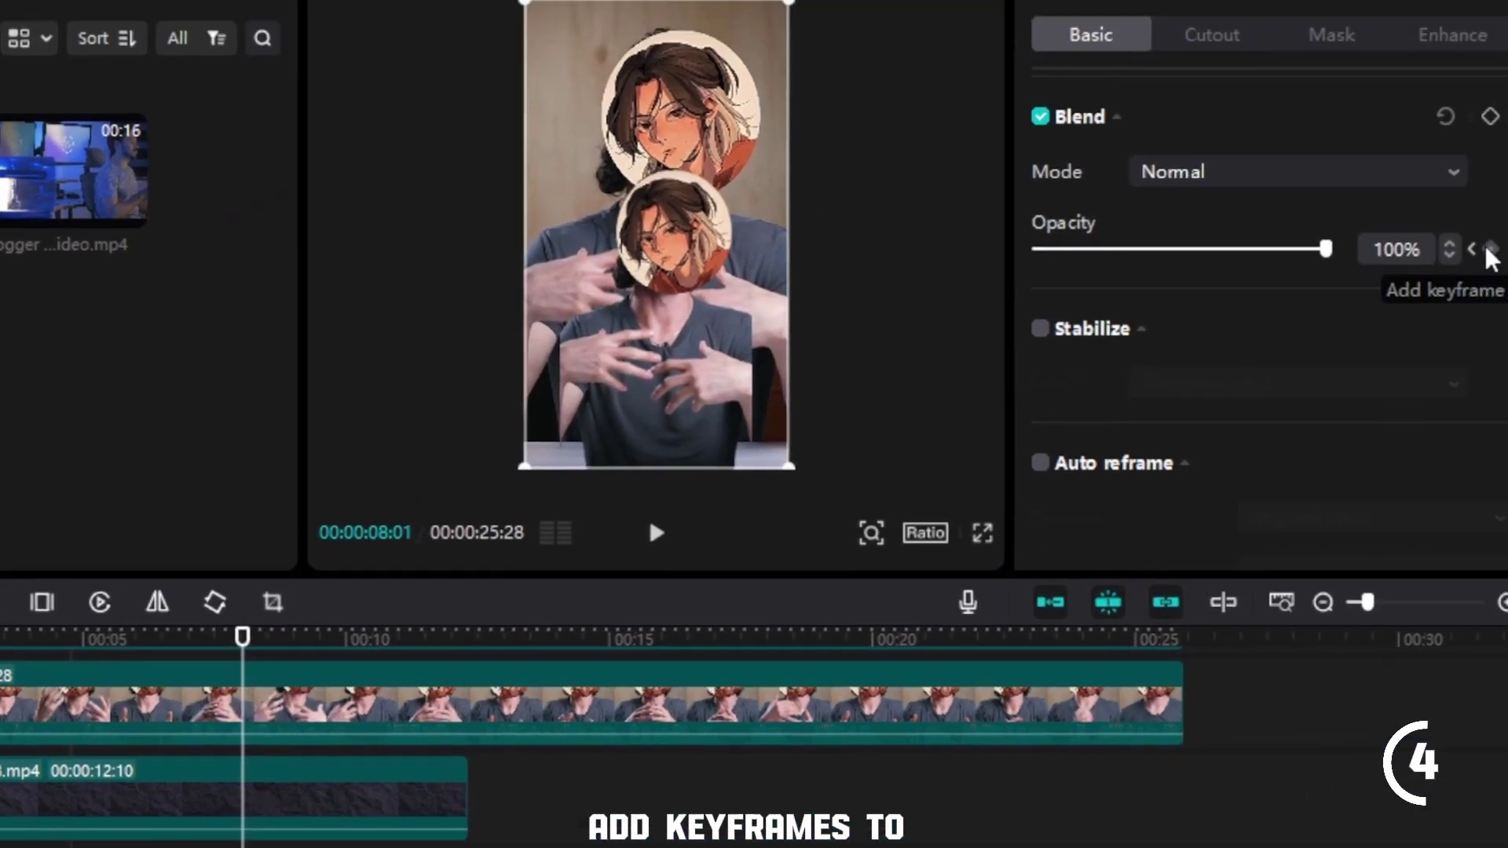
left_click(1474, 281)
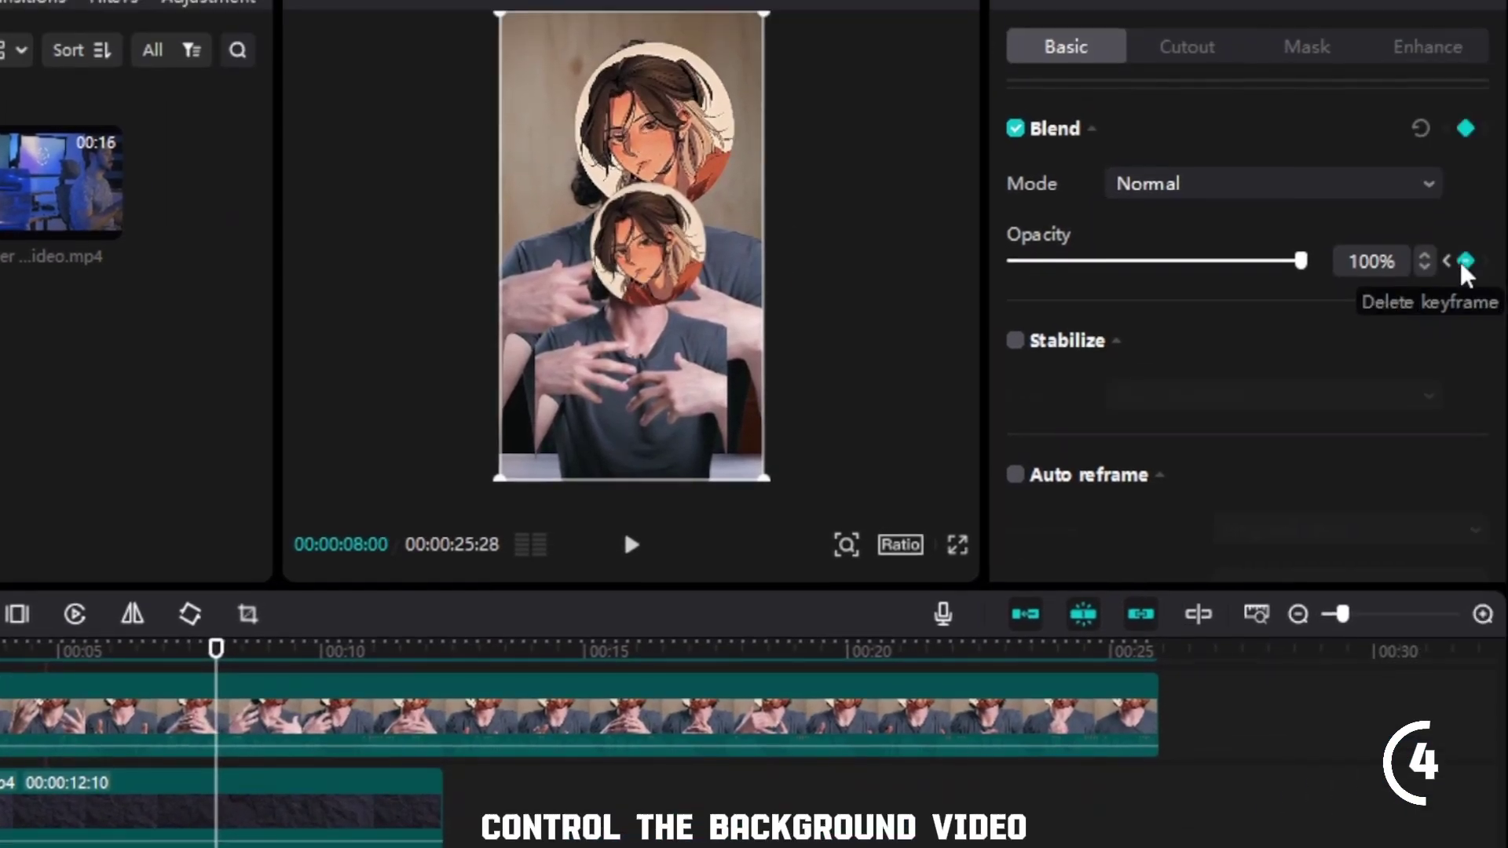
- Add another 100% opacity keyframe to the bottom Talking.mp4 clip at 00:00:08:12
key("Down")
key("Left")
key("Left")
key("Left")
key("Left")
key("Left")
key("Left")
key("Left")
key("Left")
key("Left")
key("Left")
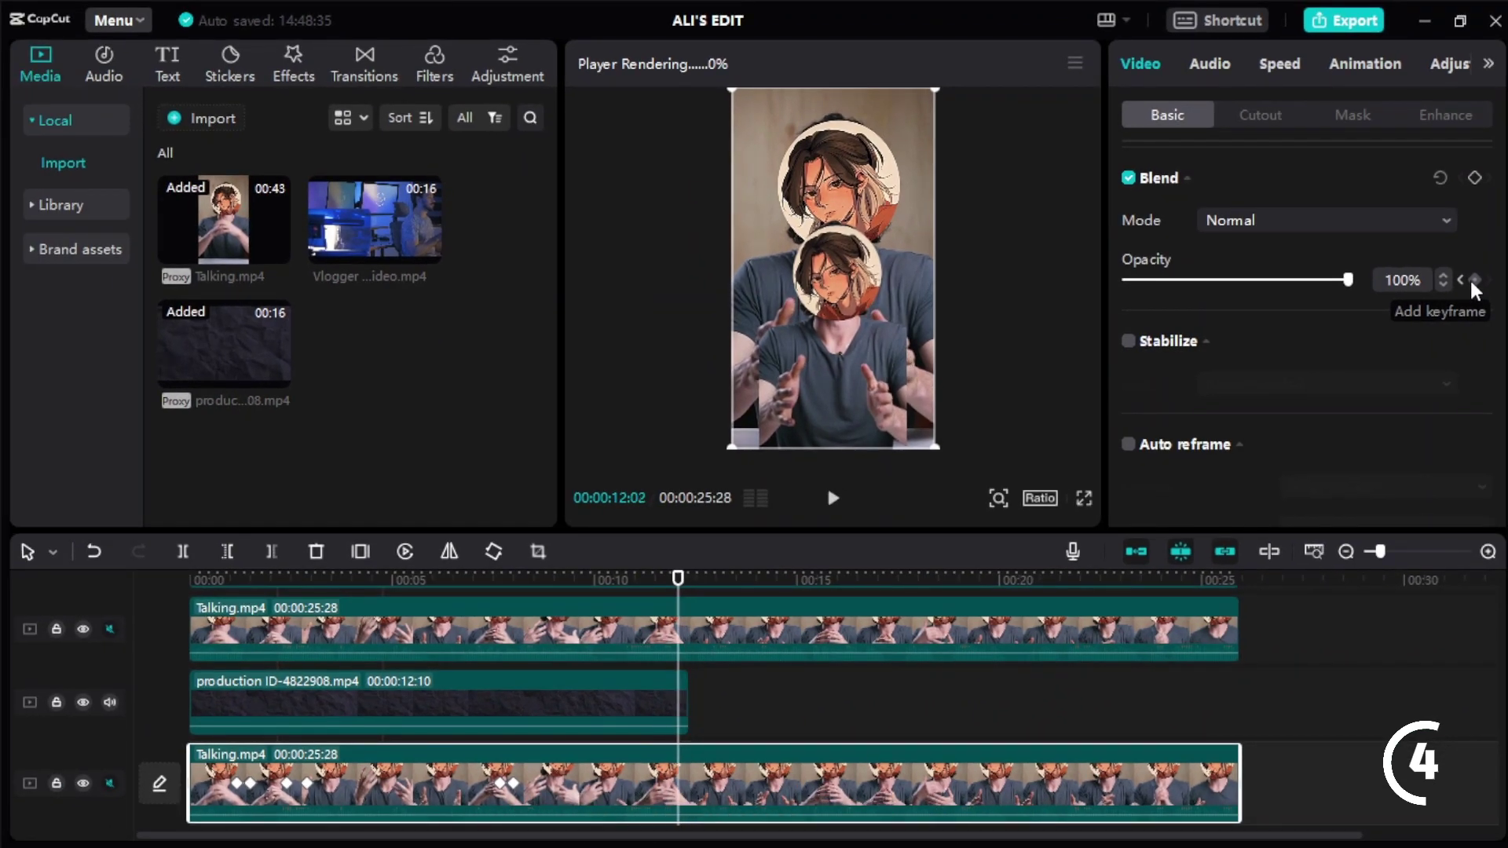
key("Left")
key("Left")
key("Left")
key("Left")
key("Left")
key("Left")
key("Left")
key("Left")
key("Left")
key("Left")
key("Left")
key("Left")
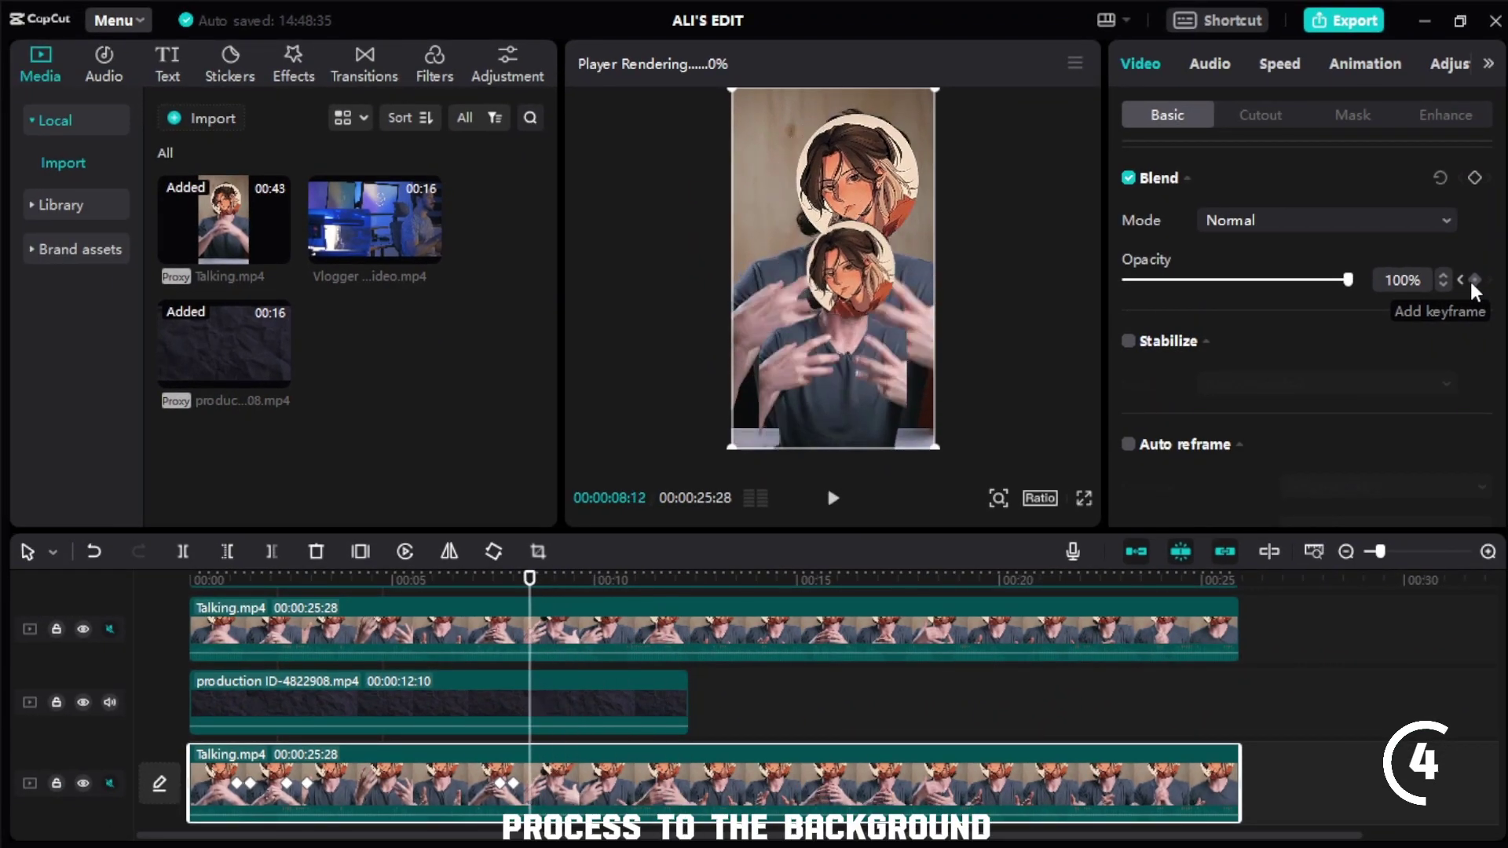
left_click(1473, 285)
- Return to the bottom Talking.mp4 clip's keyframe at 00:00:08:00 and lower its opacity there
left_click(1459, 281)
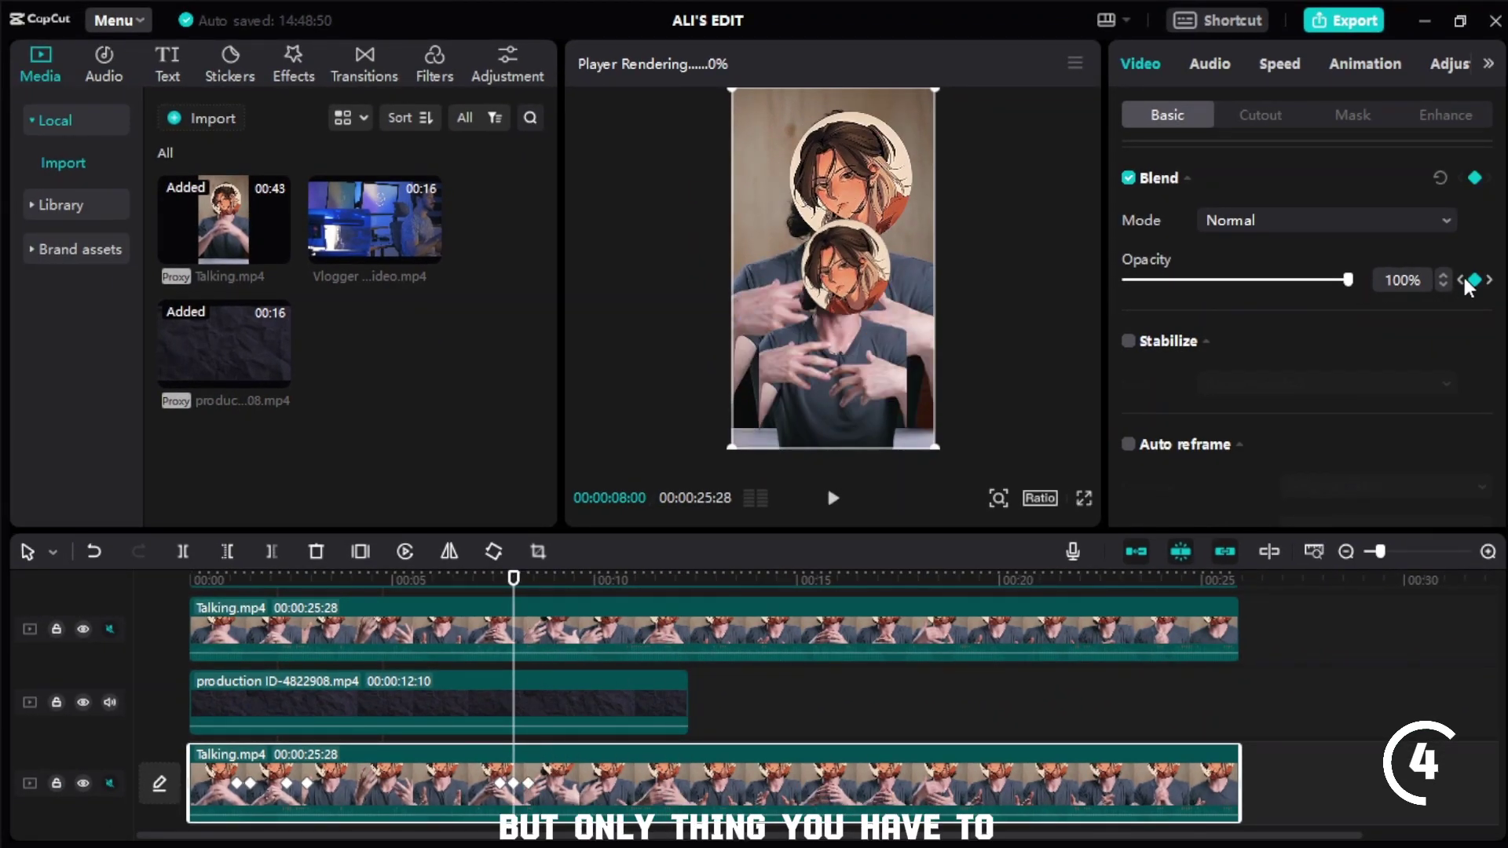
left_click(1456, 303)
left_click_drag(1333, 303, 1091, 306)
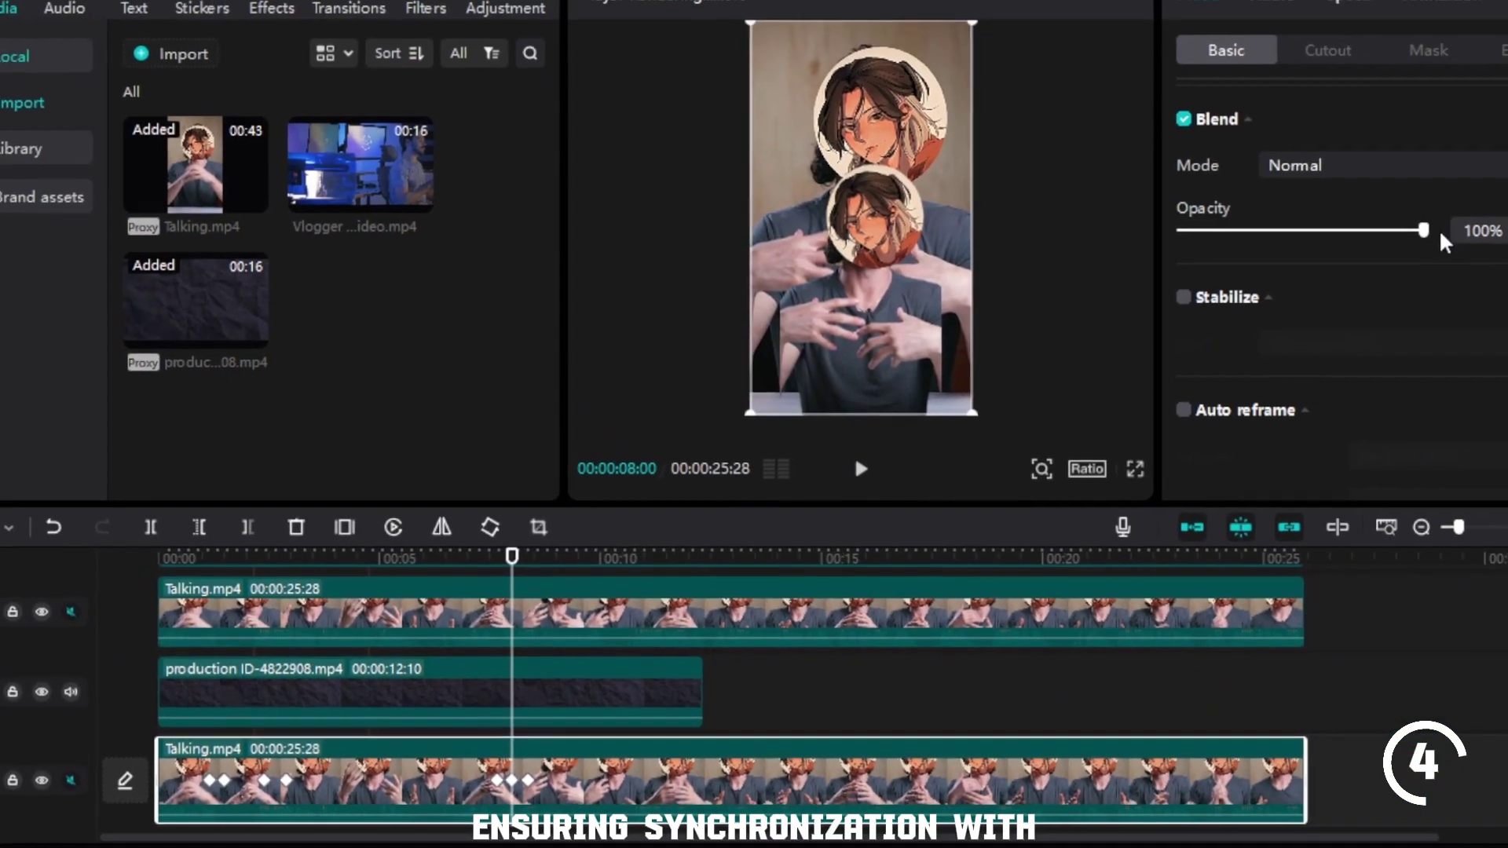
left_click_drag(1492, 186, 1296, 226)
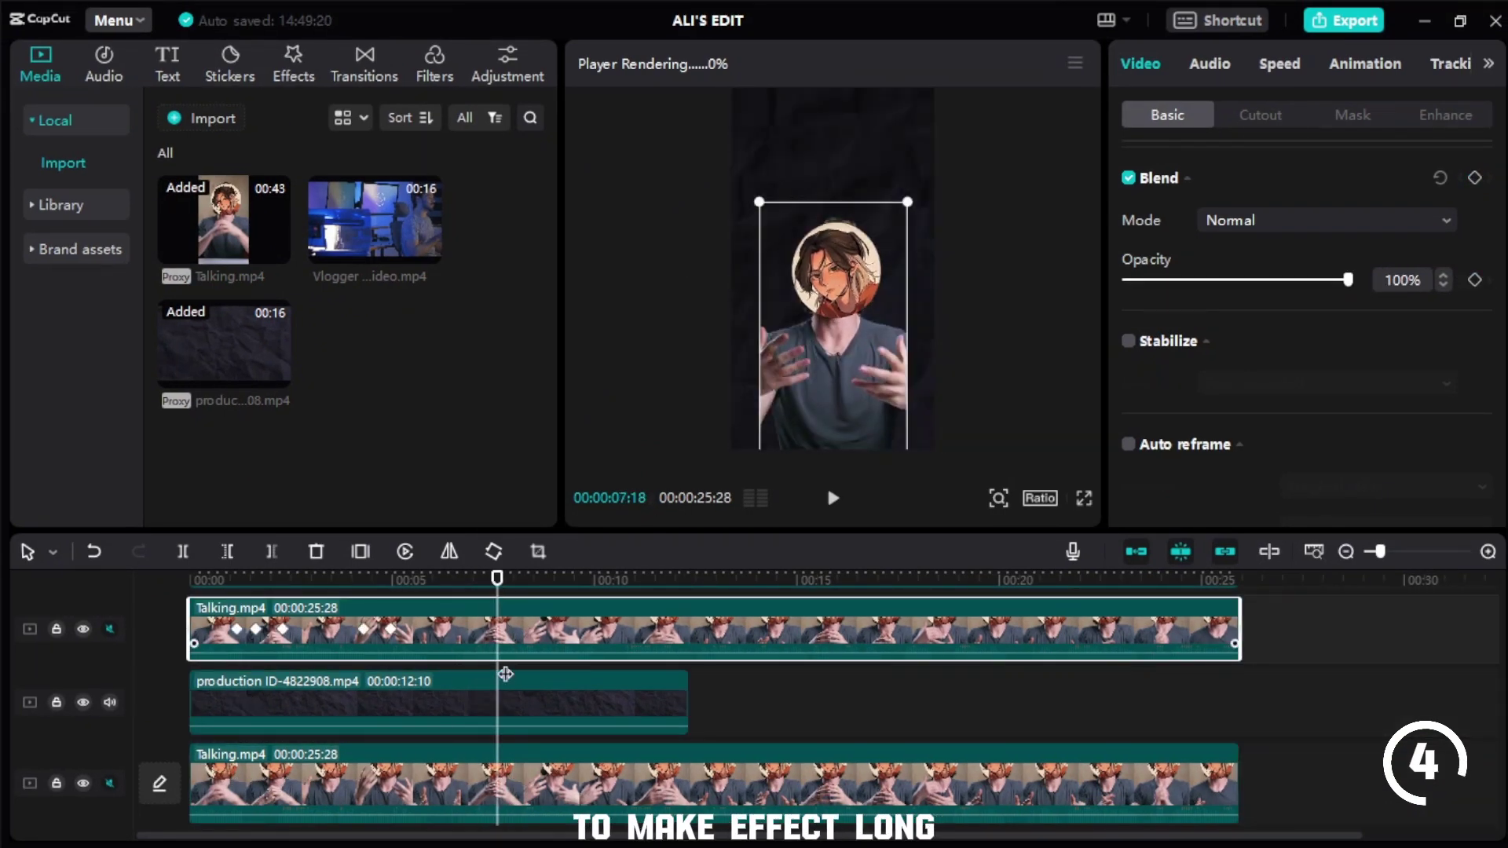
scroll(1427, 243, "up", 4)
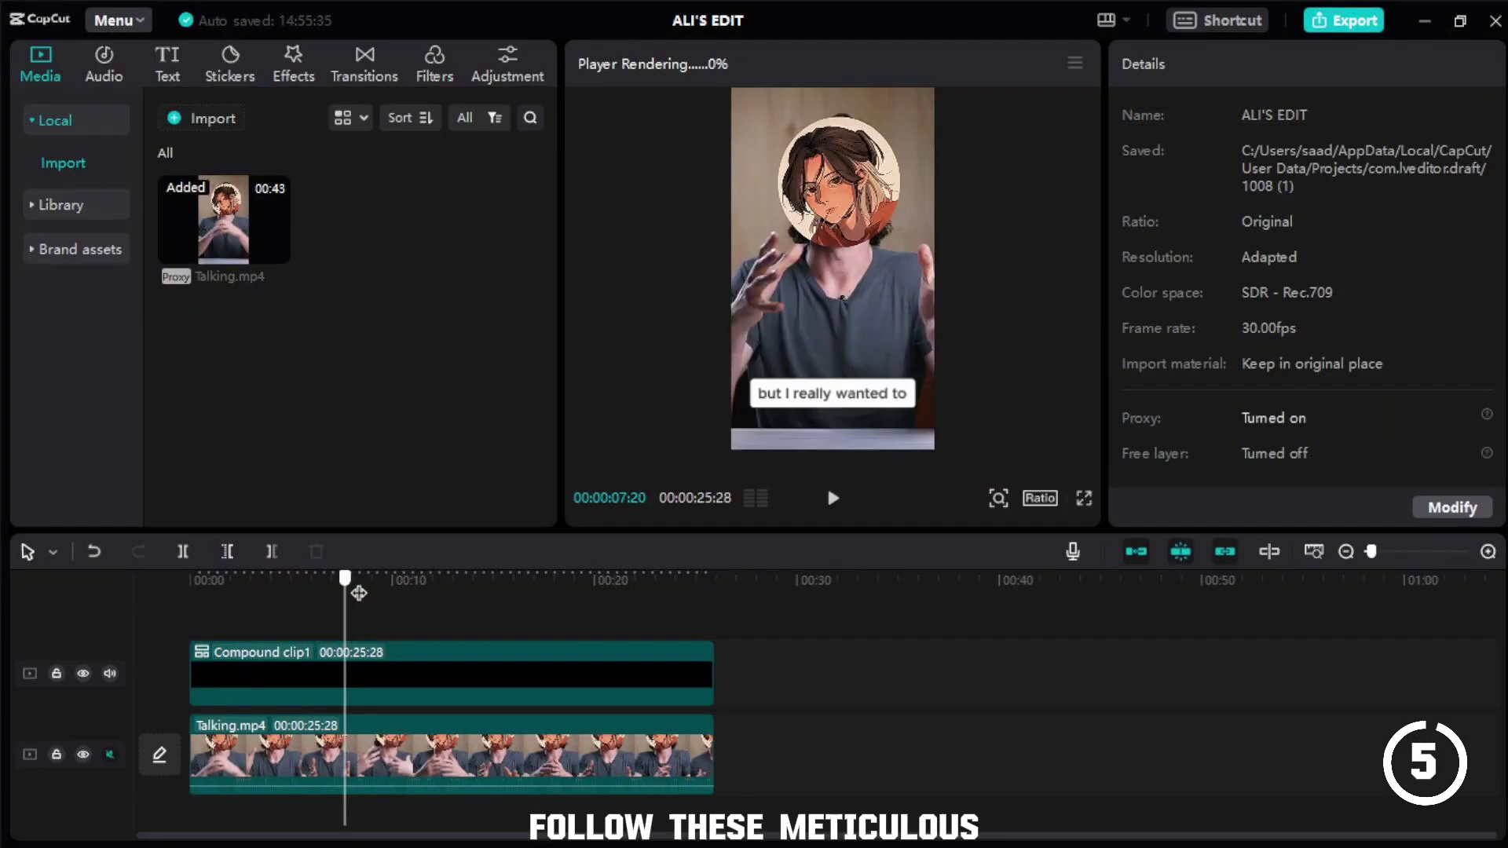
- Add the library's plain white clip at the start of the timeline, on its own track above Compound clip1
left_click_drag(359, 593, 176, 612)
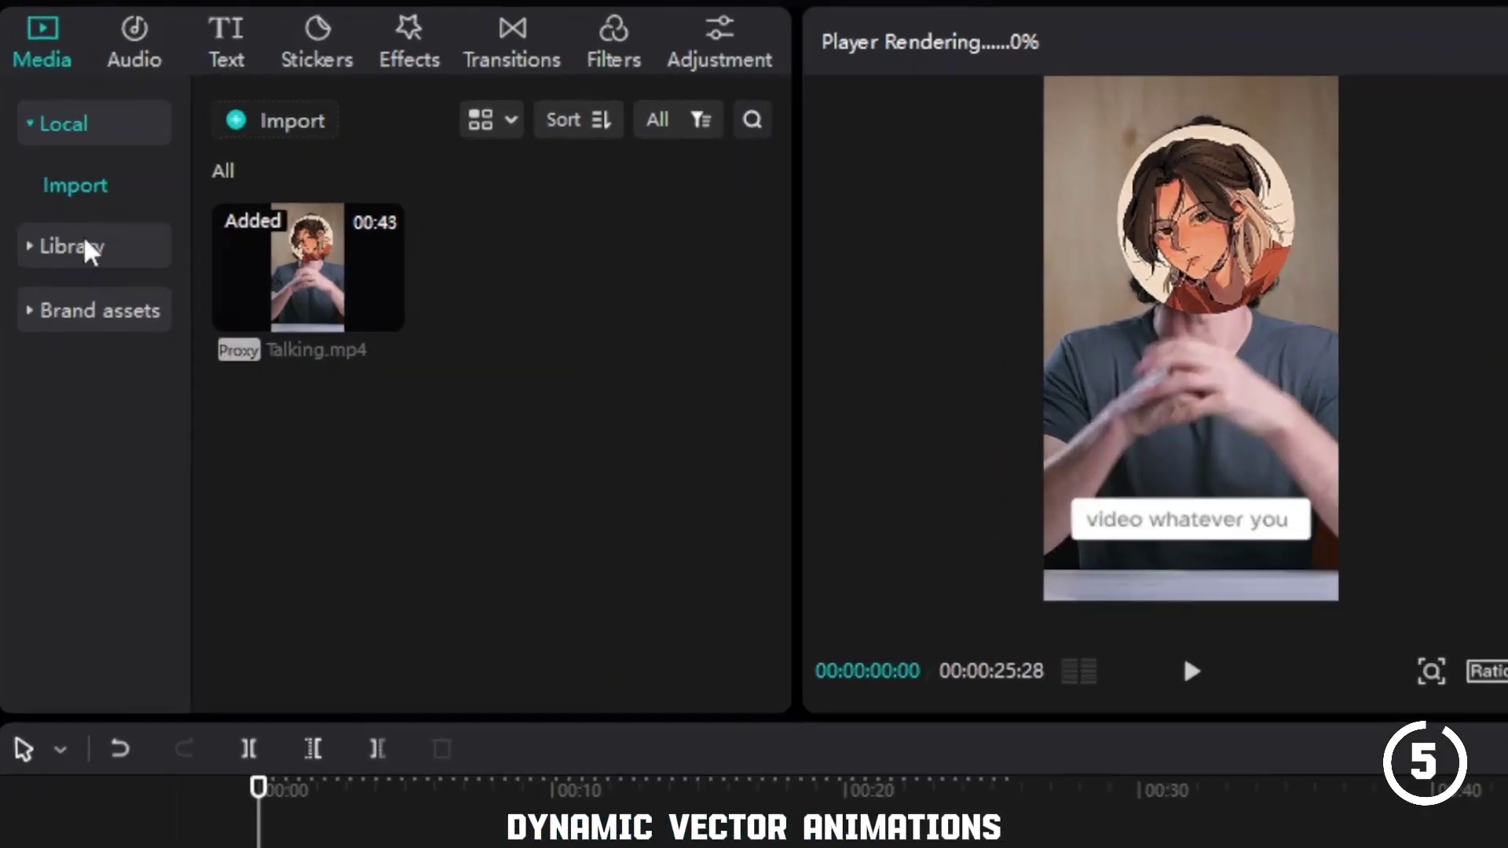
left_click(55, 206)
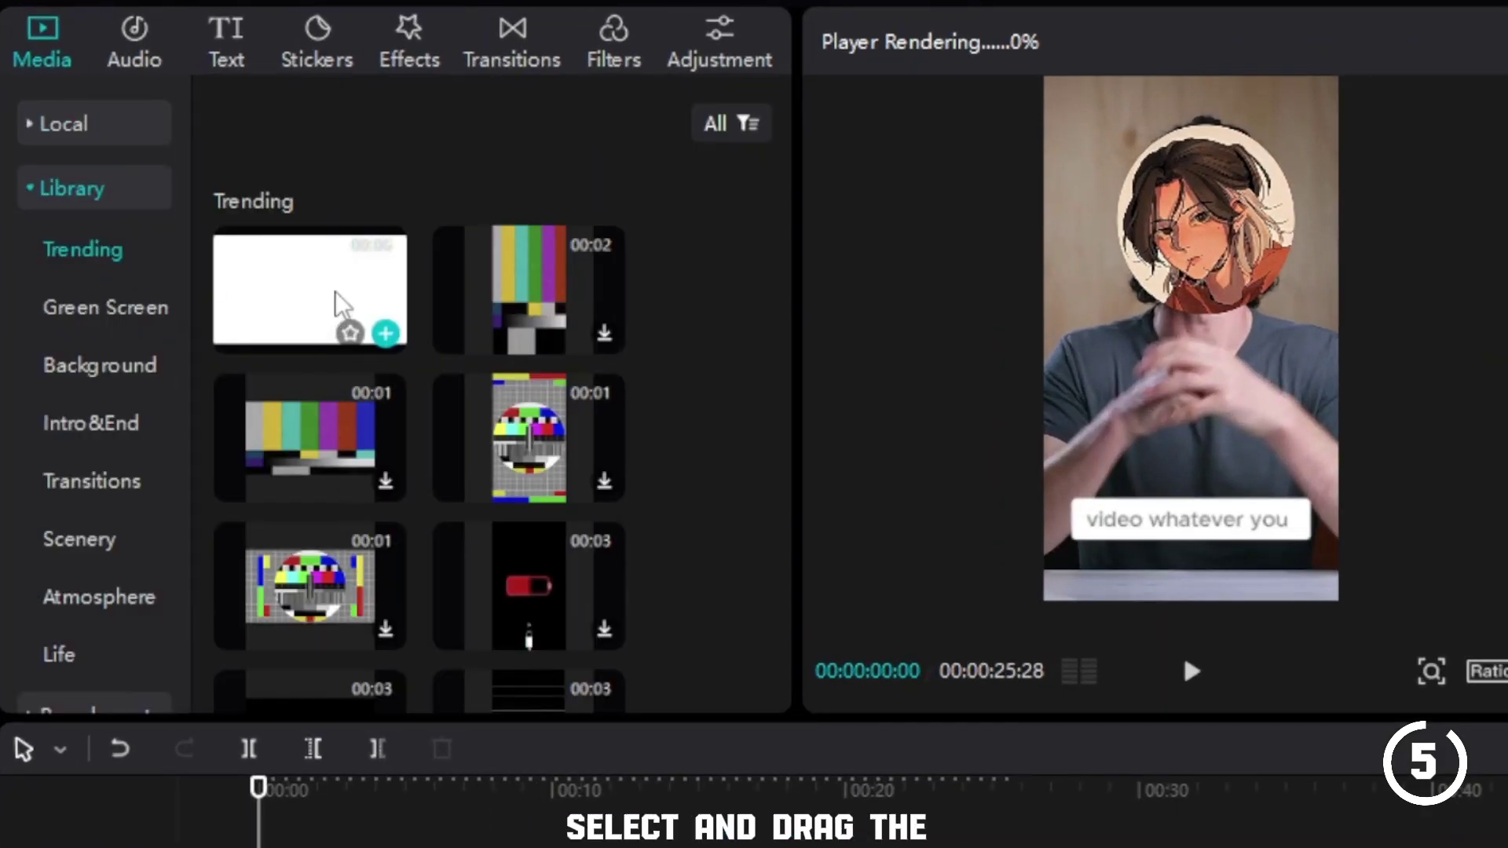
left_click_drag(343, 305, 333, 826)
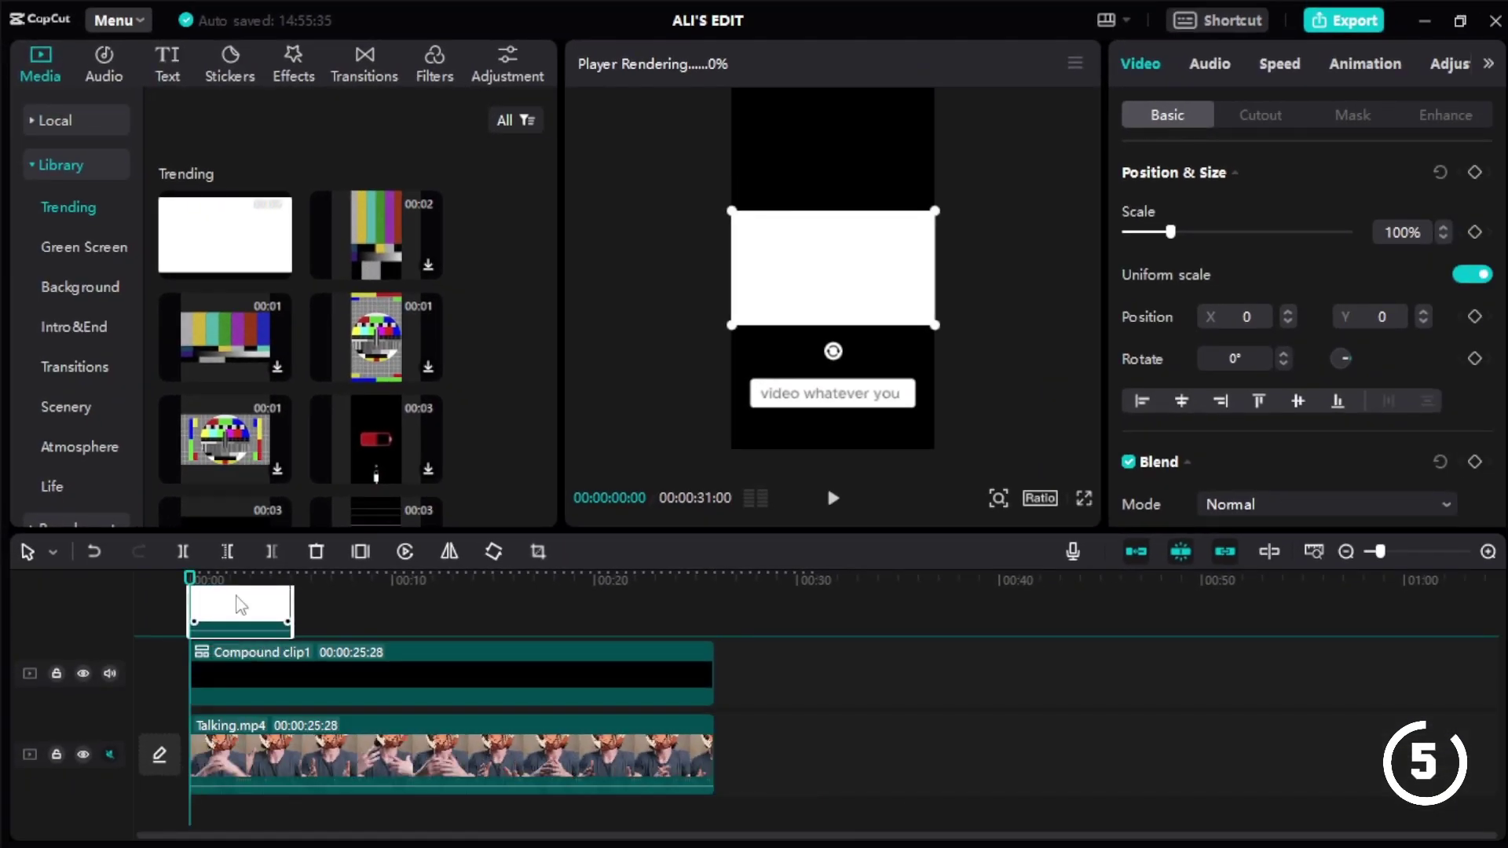
left_click_drag(237, 605, 246, 628)
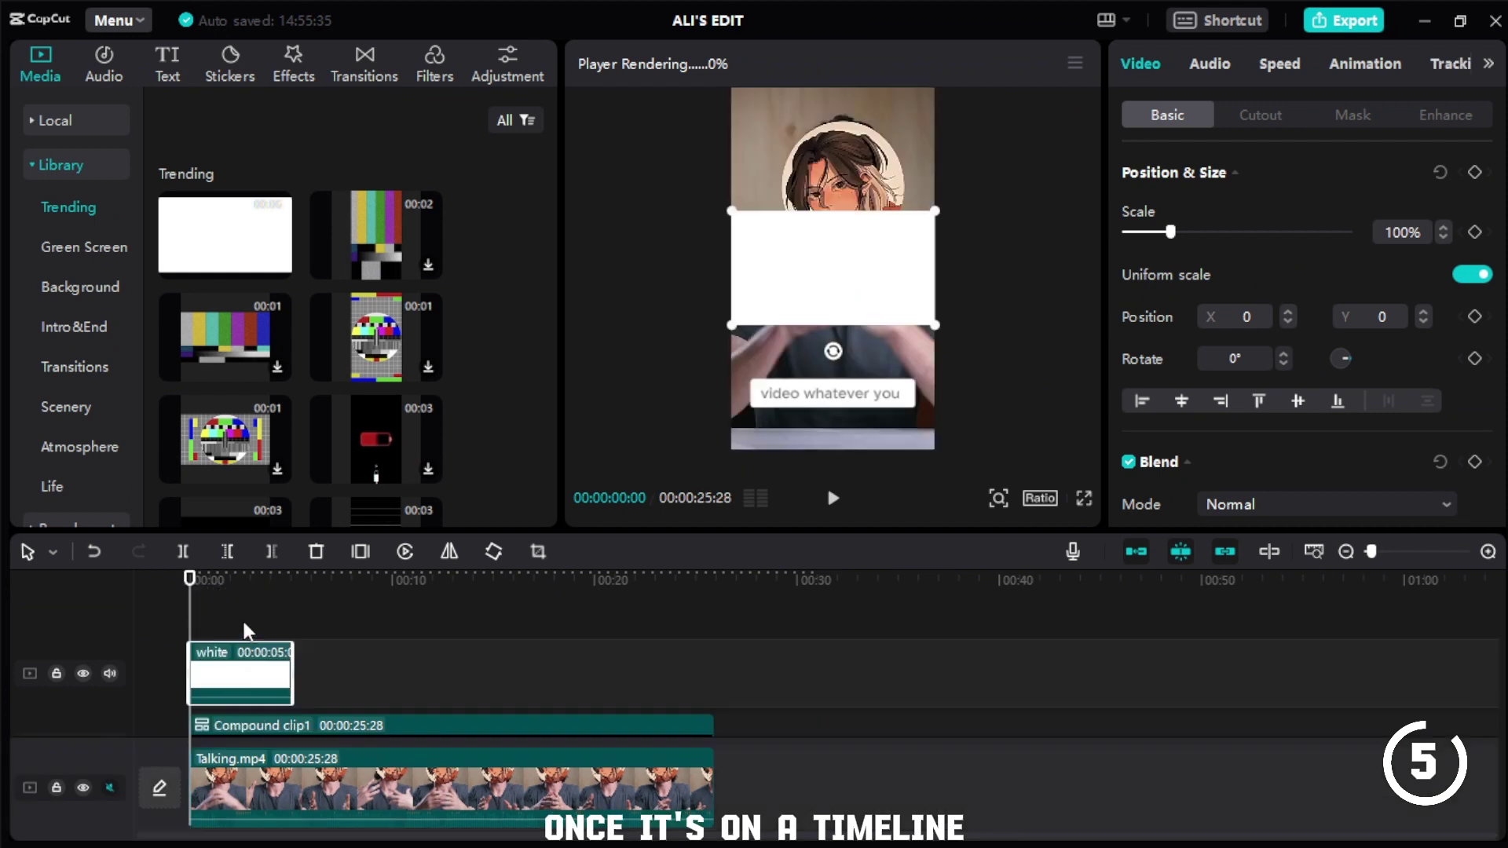
- Turn the white clip into a freeze frame, delete the leftover part, and extend the freeze to the video's full length, 00:00:25:28
left_click(359, 552)
left_click(315, 551)
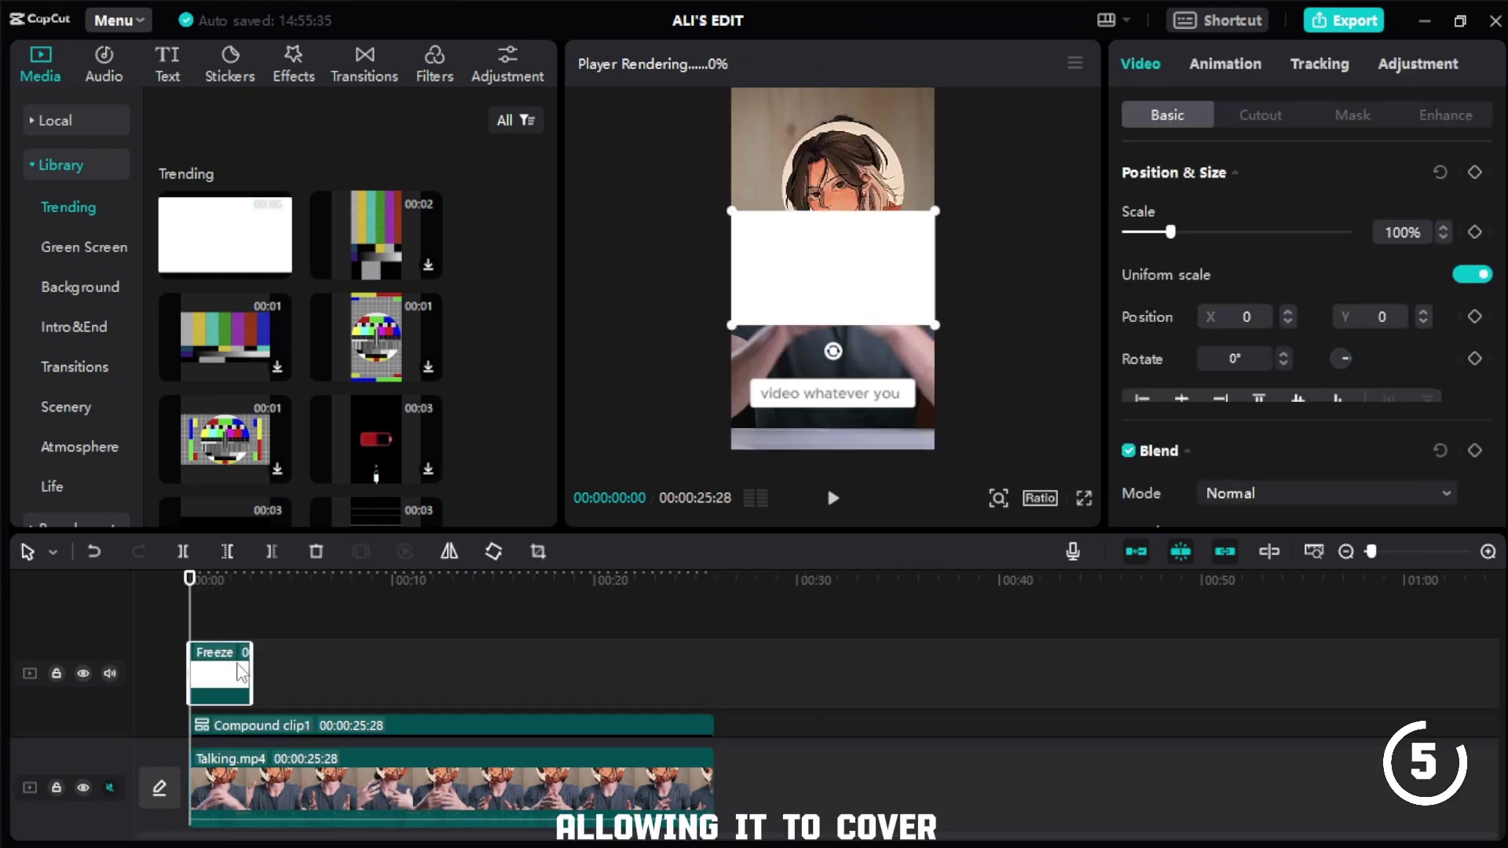
left_click_drag(249, 673, 713, 673)
- Rotate the white freeze clip to 90° and scale it to 179% so it fills the vertical frame
left_click_drag(832, 351, 711, 283)
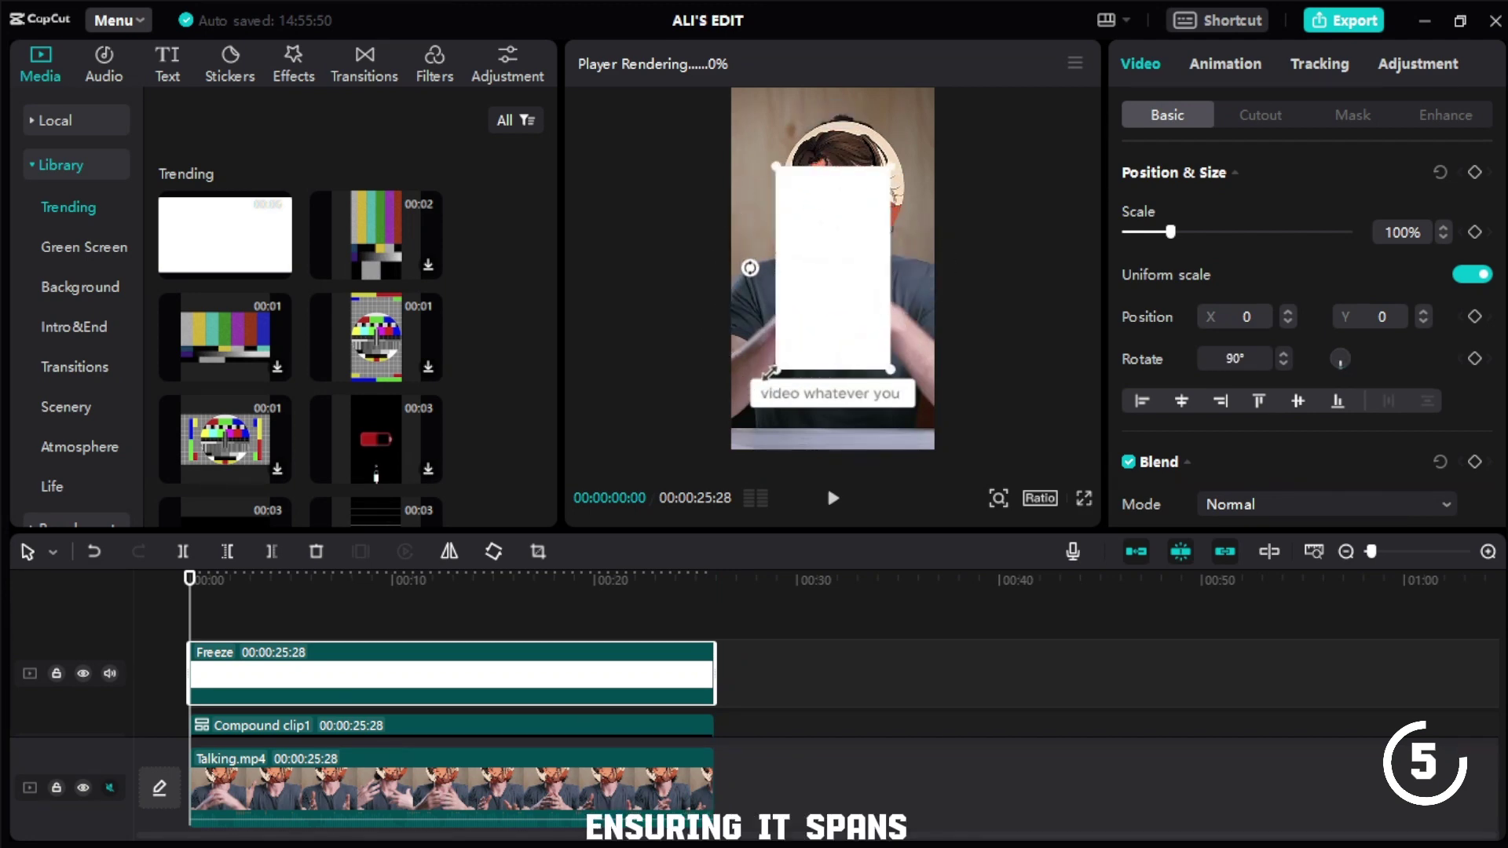
left_click_drag(771, 372, 683, 474)
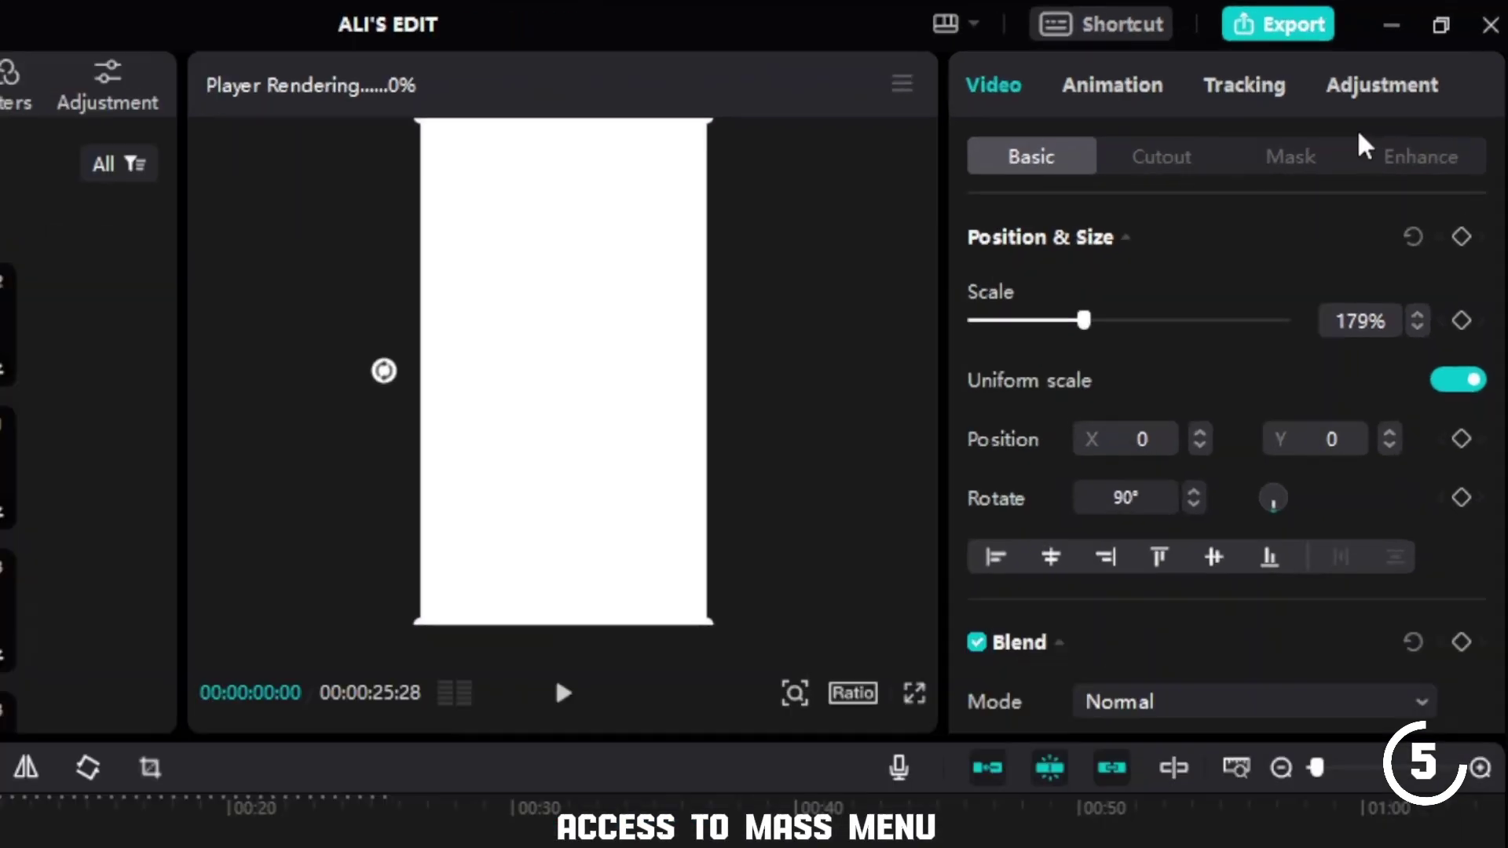
- Apply a Rectangle mask to the white freeze clip with width 320, height 335 and feather 30
left_click(1353, 114)
left_click(1160, 343)
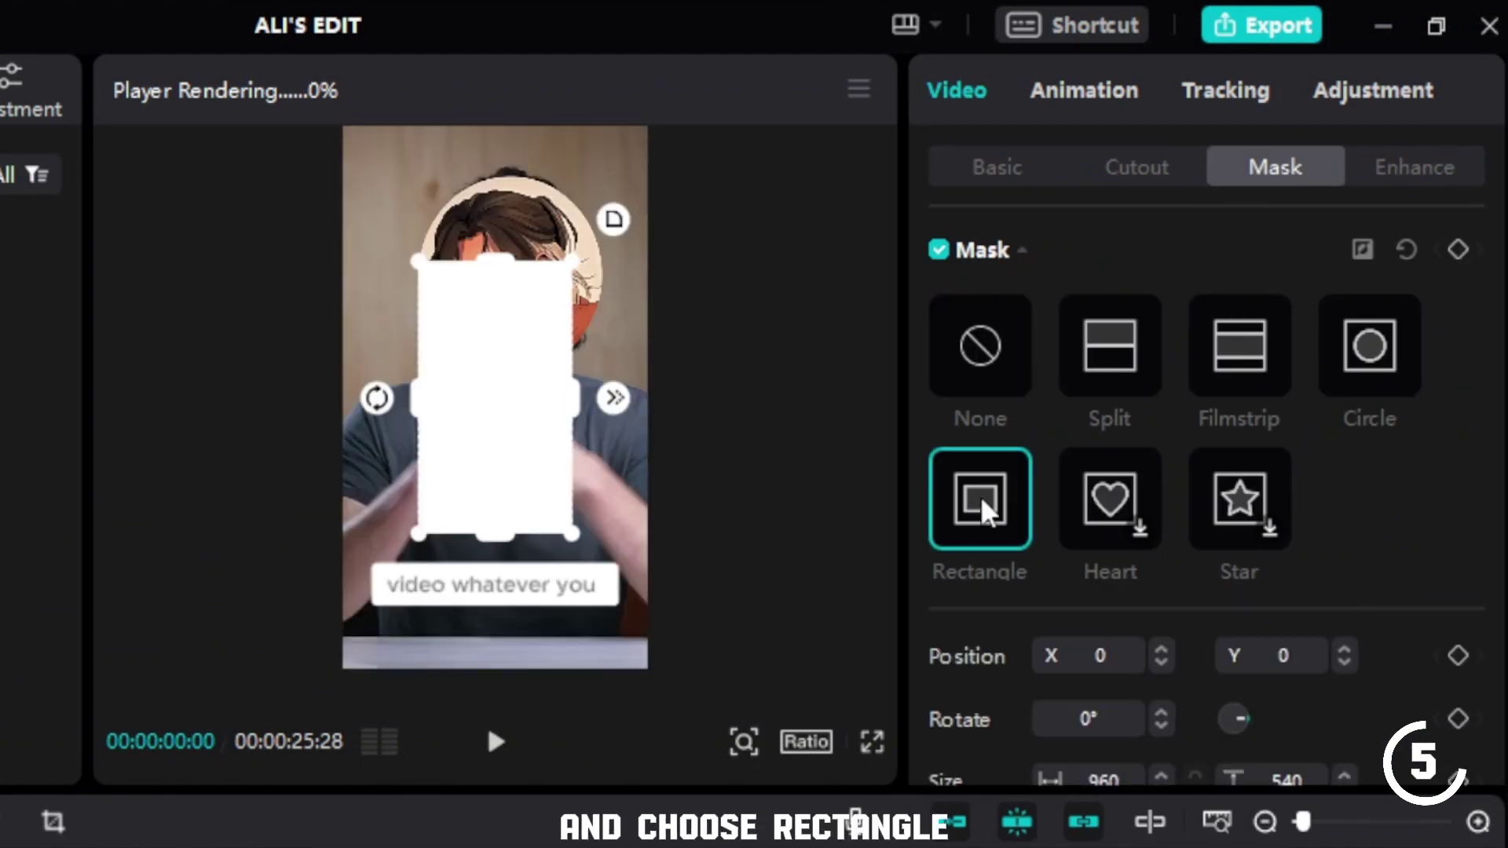
scroll(982, 510, "down", 2)
left_click(1056, 620)
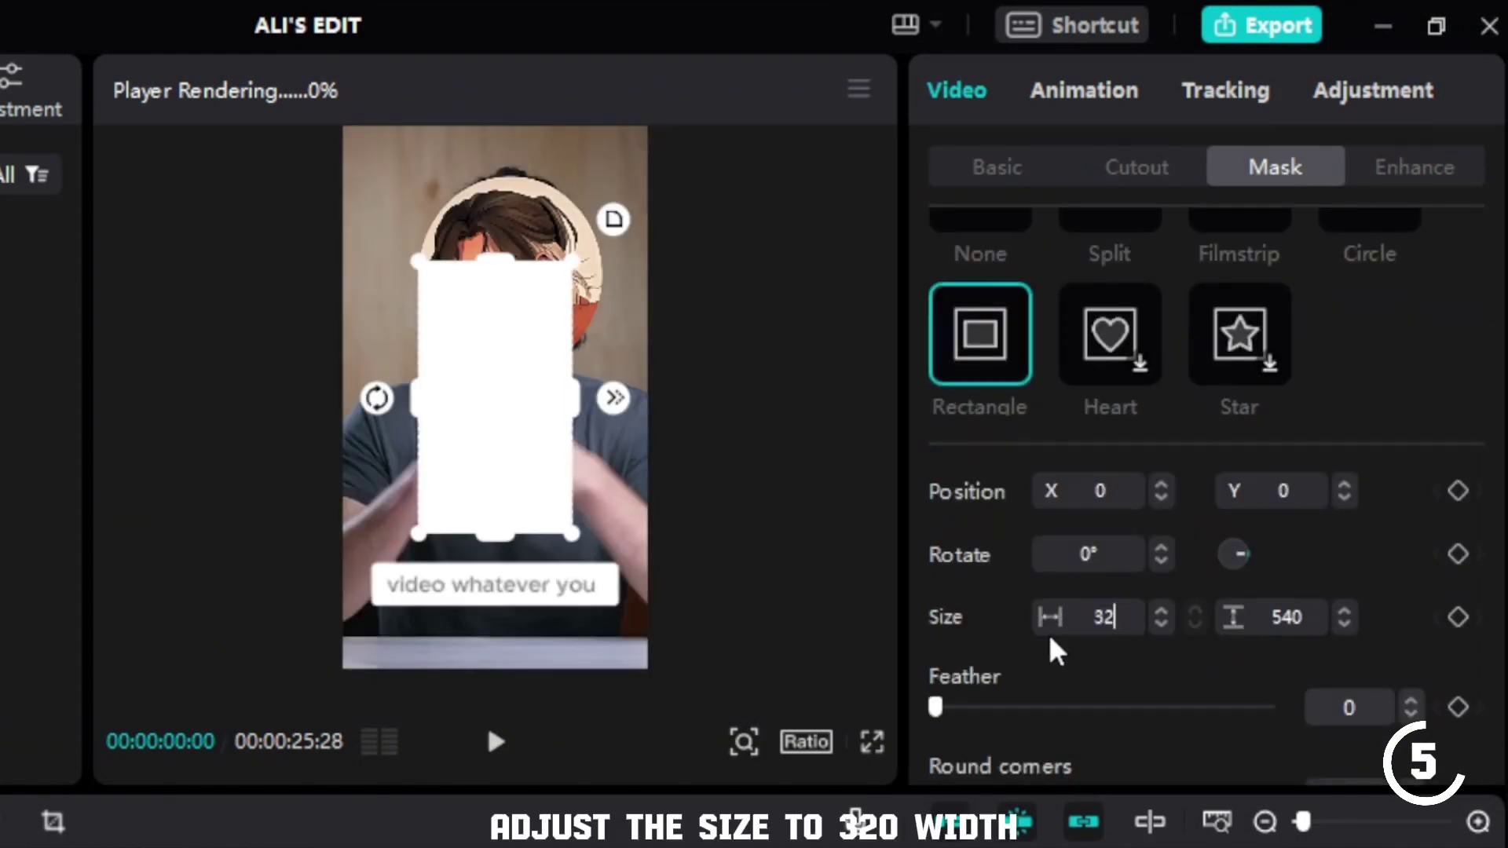
type("320")
key("Tab")
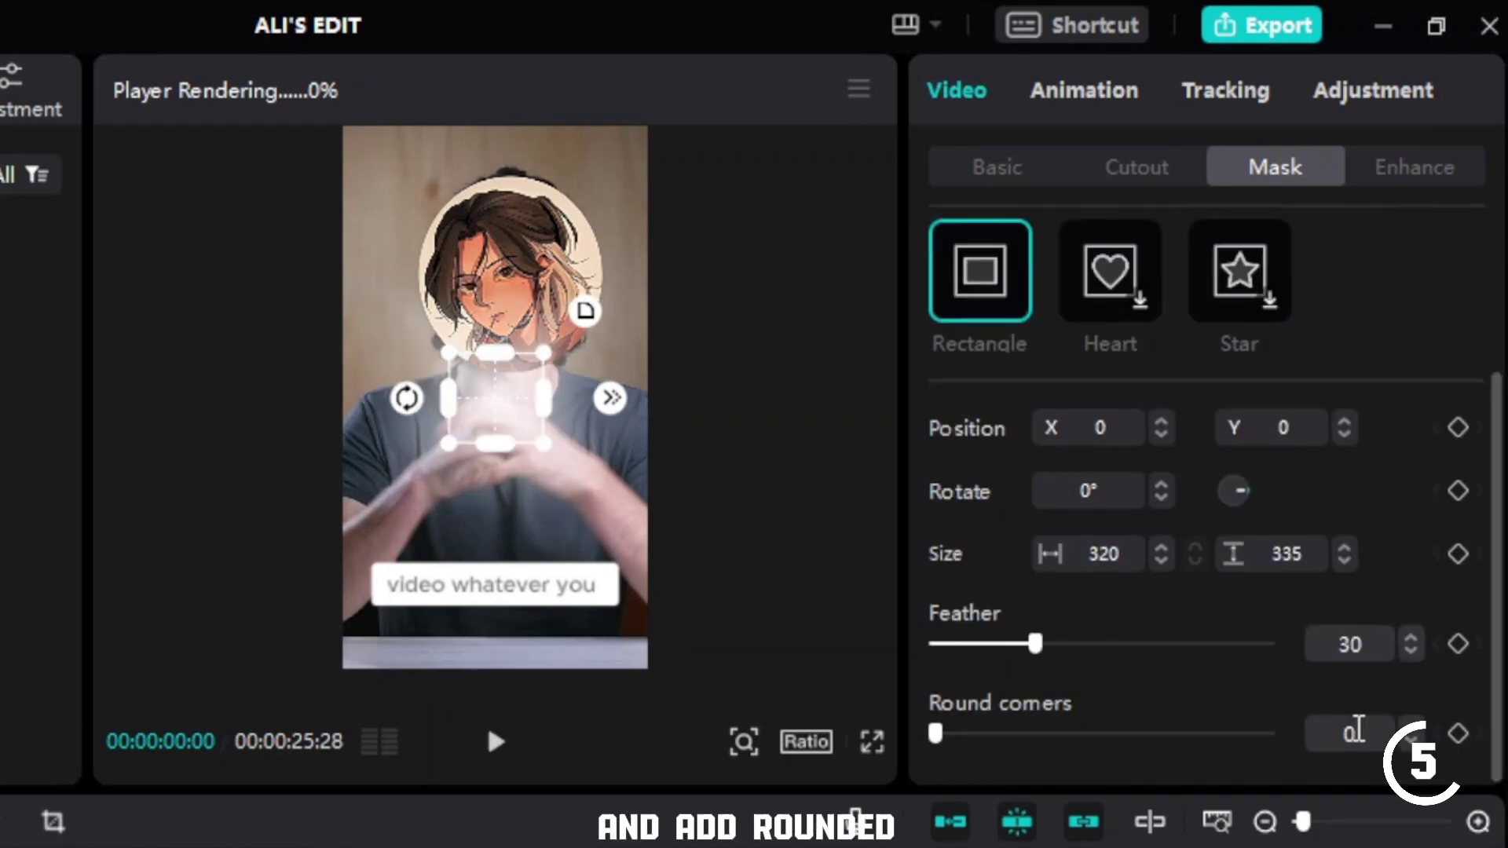
- Set the rectangle mask's round corners to 30 on the white freeze clip
left_click(1349, 733)
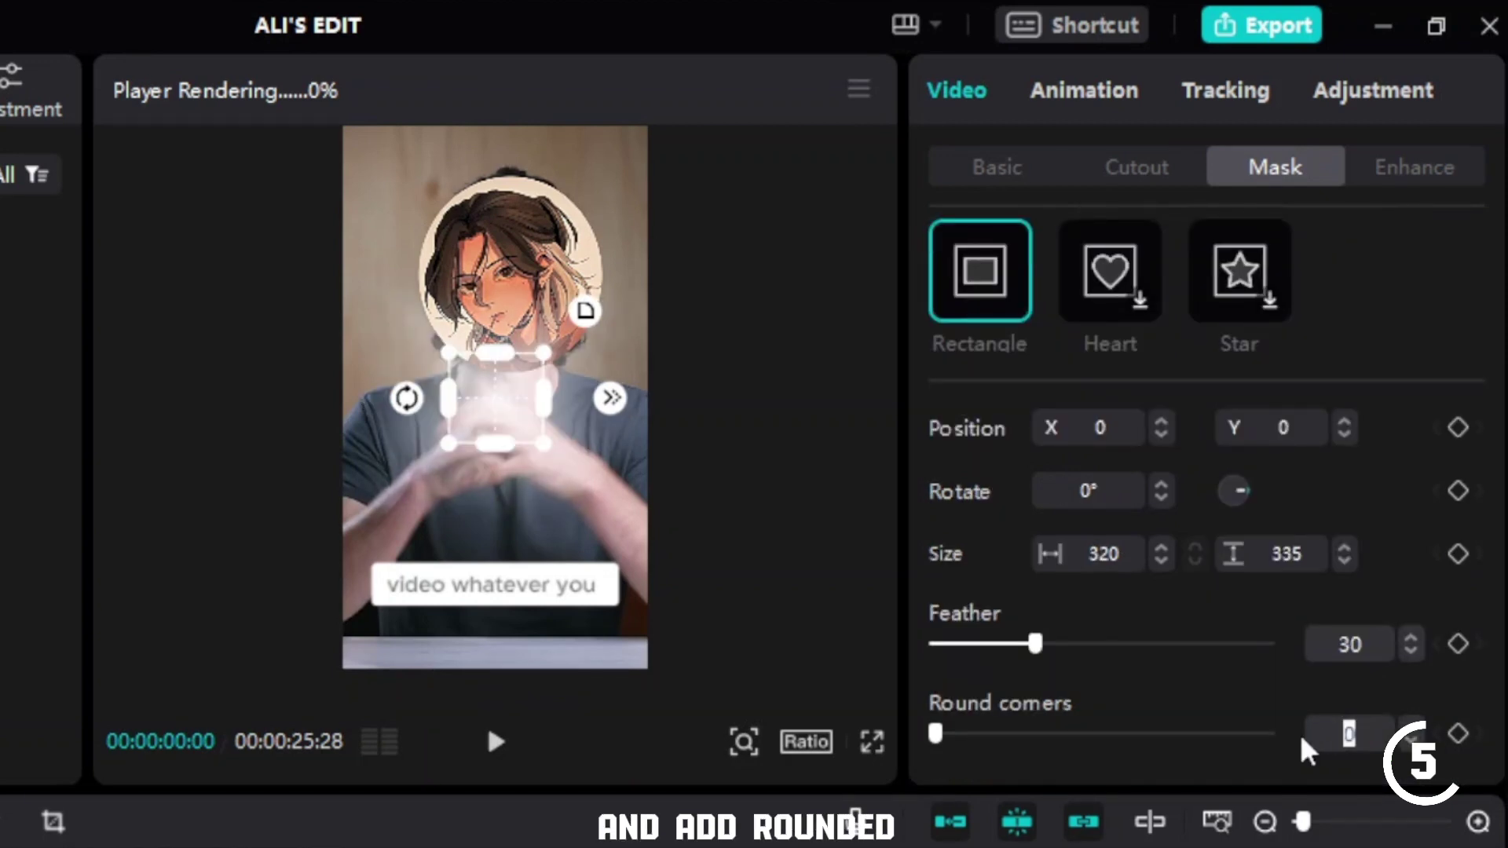
type("30")
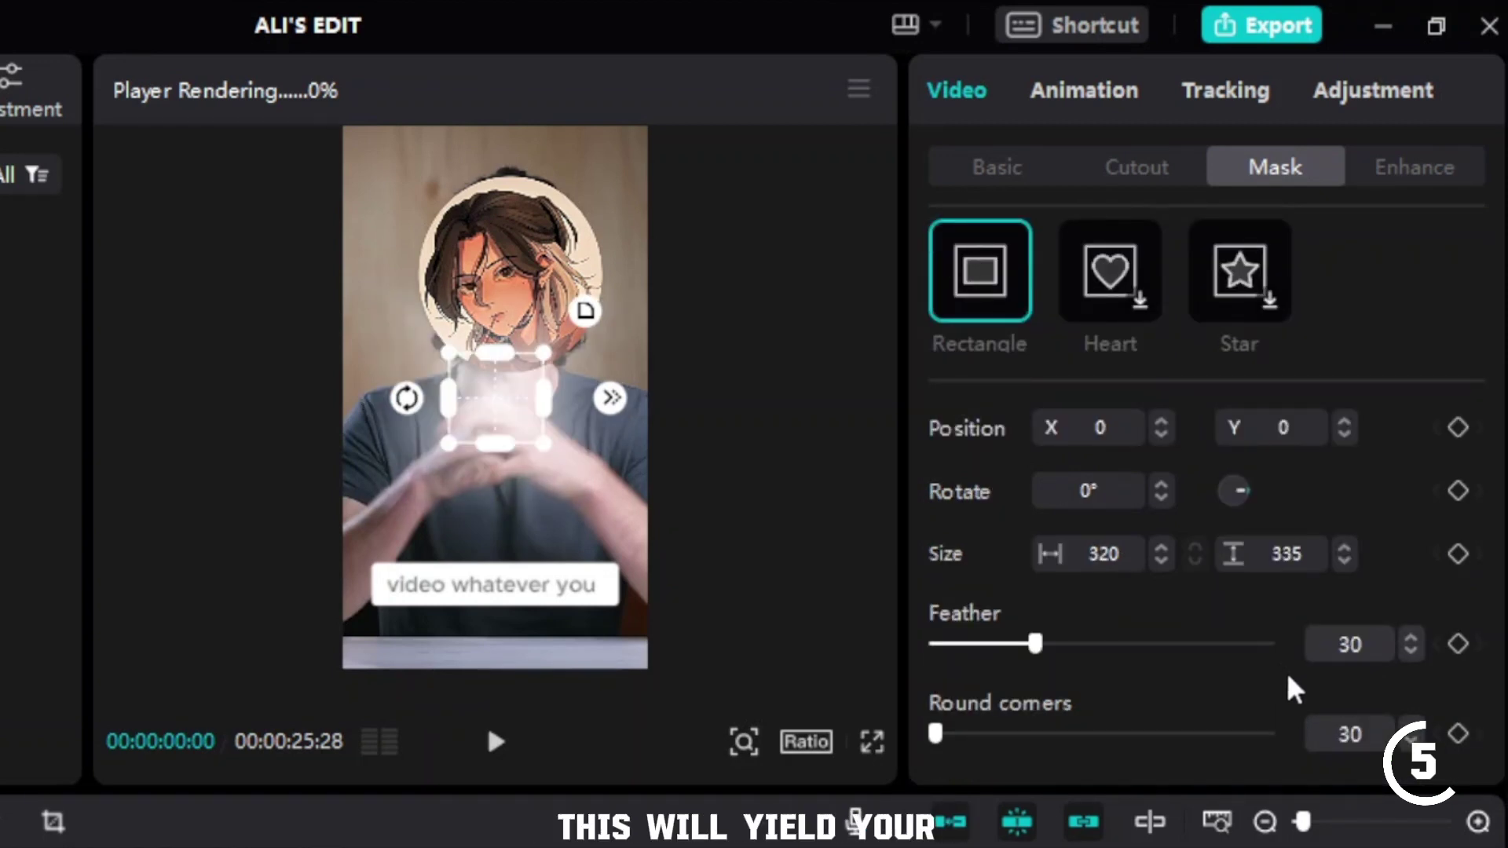
left_click(483, 624)
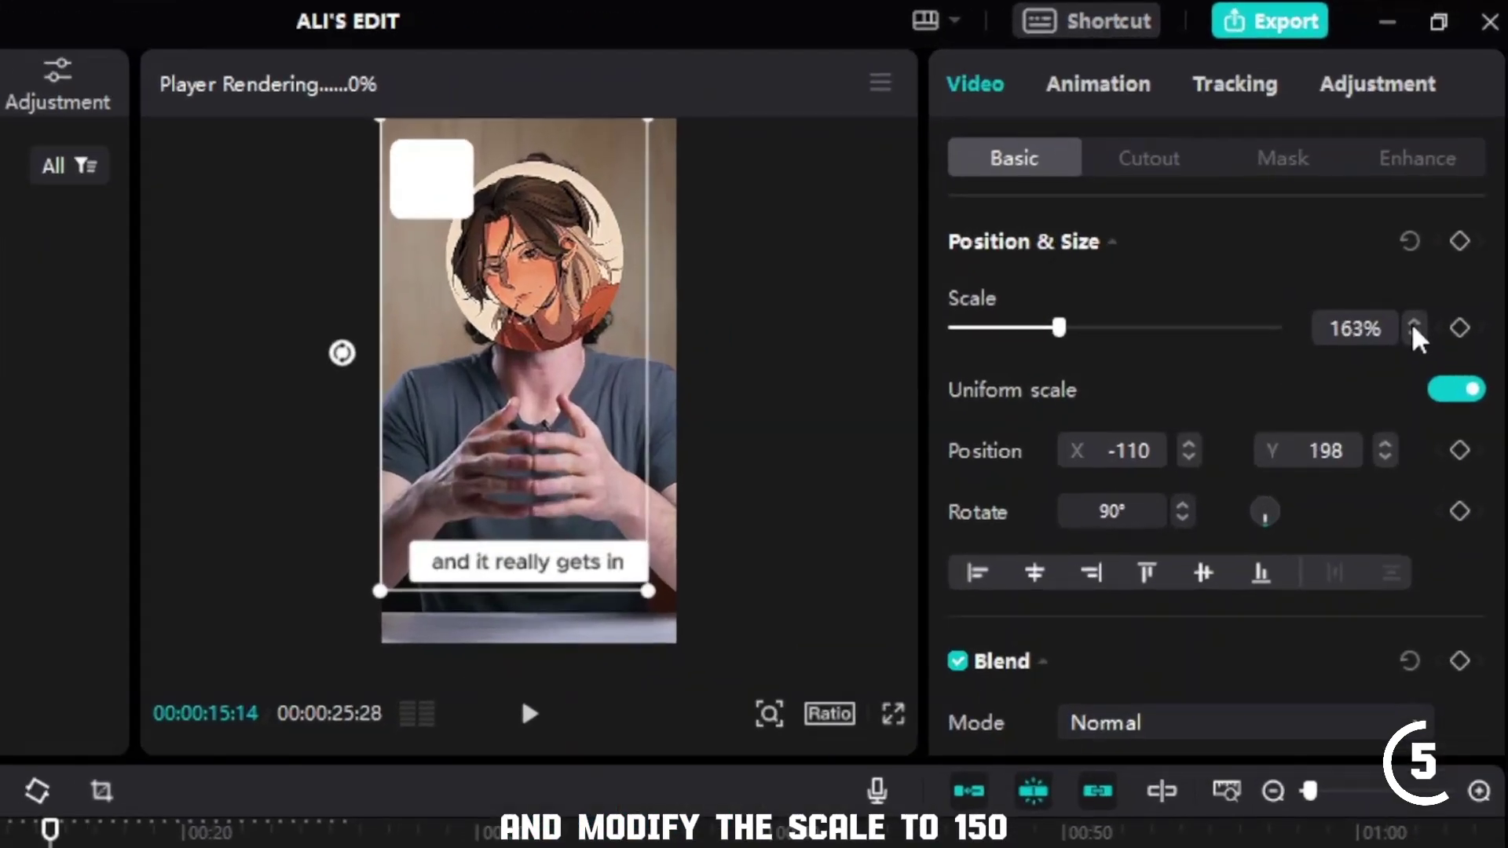
- Scale the white square clip to 150% and place it in the frame's upper-left corner at X -170, Y 306
left_click(1443, 238)
left_click(1442, 238)
left_click(1413, 336)
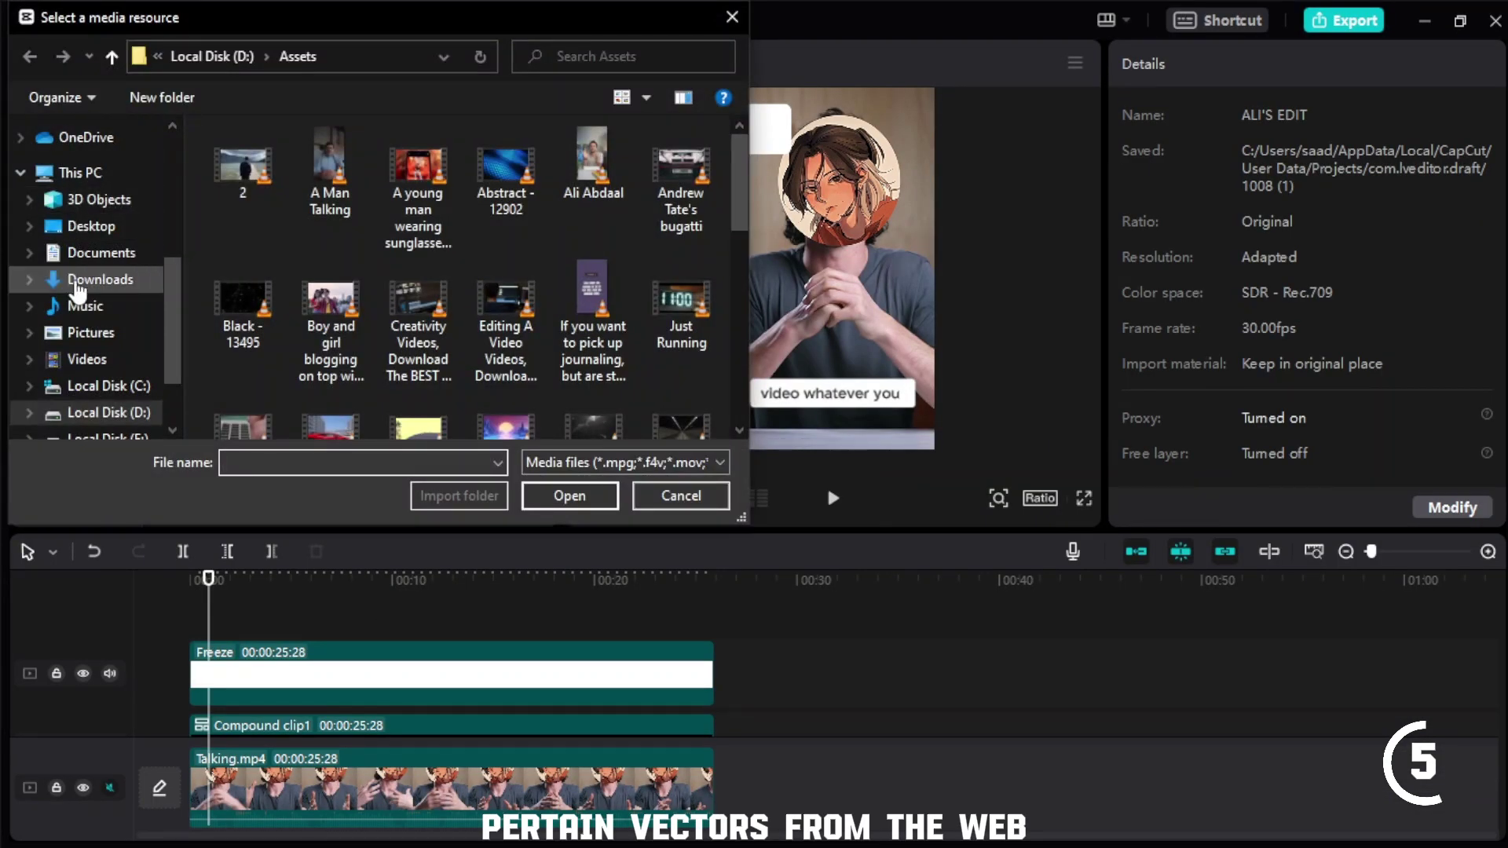
- Import the monitor vector 3295581.png from the Downloads folder and place it at the timeline's start, above the white freeze clip
left_click(101, 280)
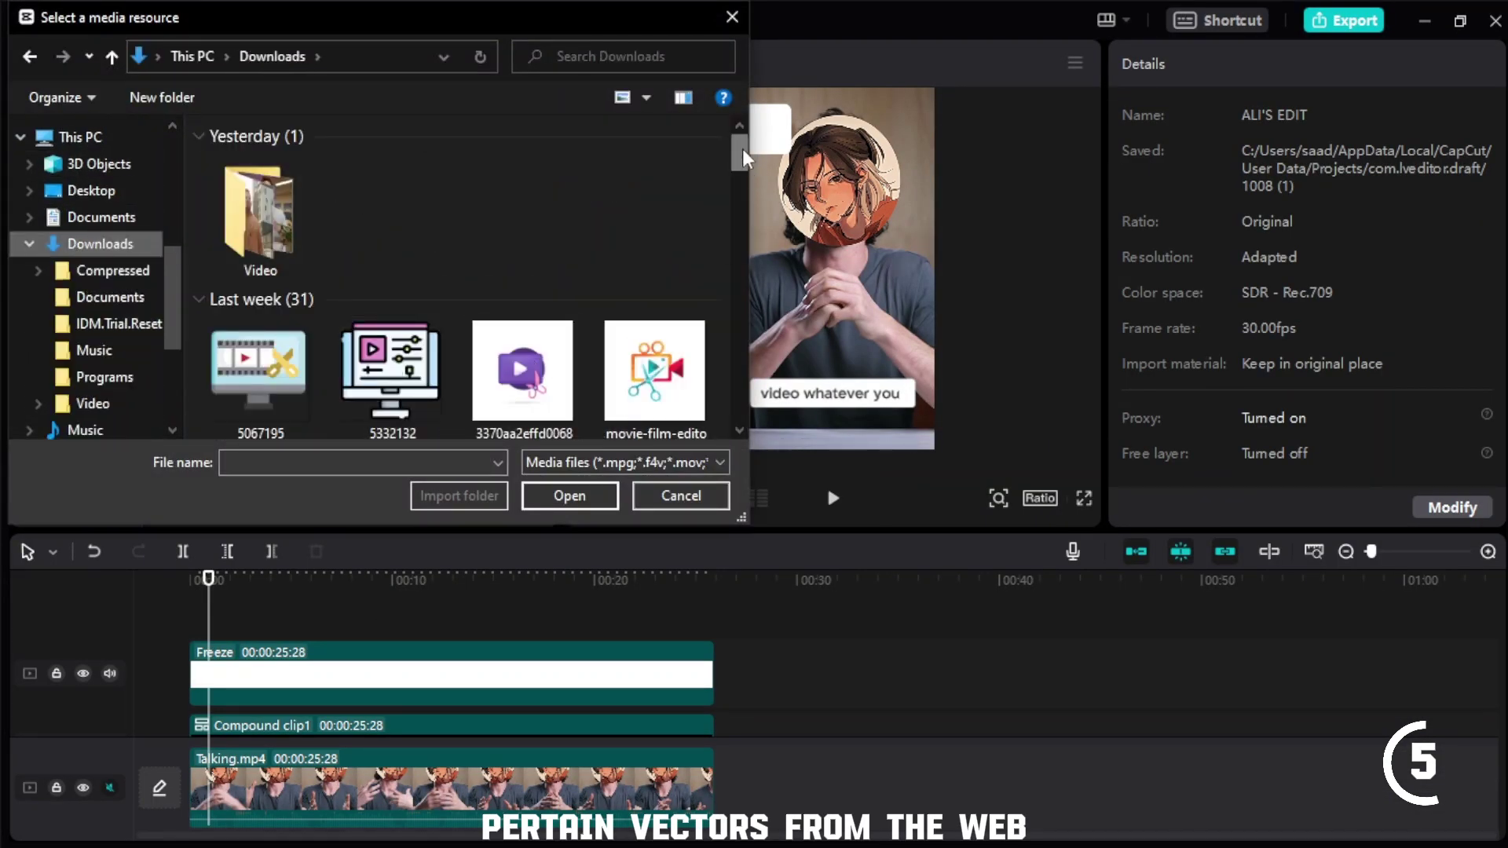
scroll(393, 370, "down", 3)
left_click(391, 341)
left_click(569, 495)
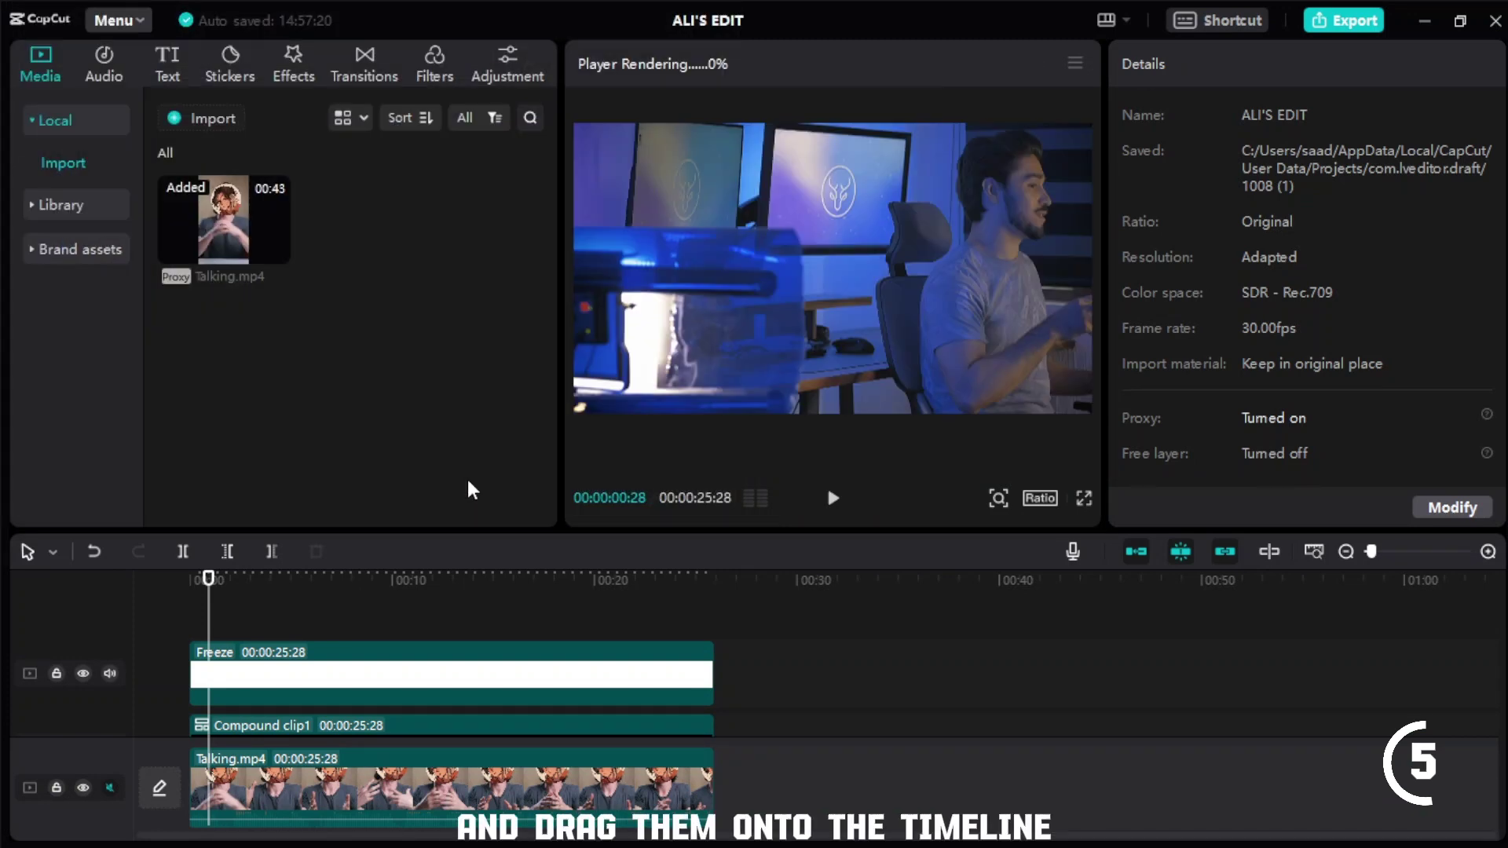
left_click_drag(375, 220, 296, 605)
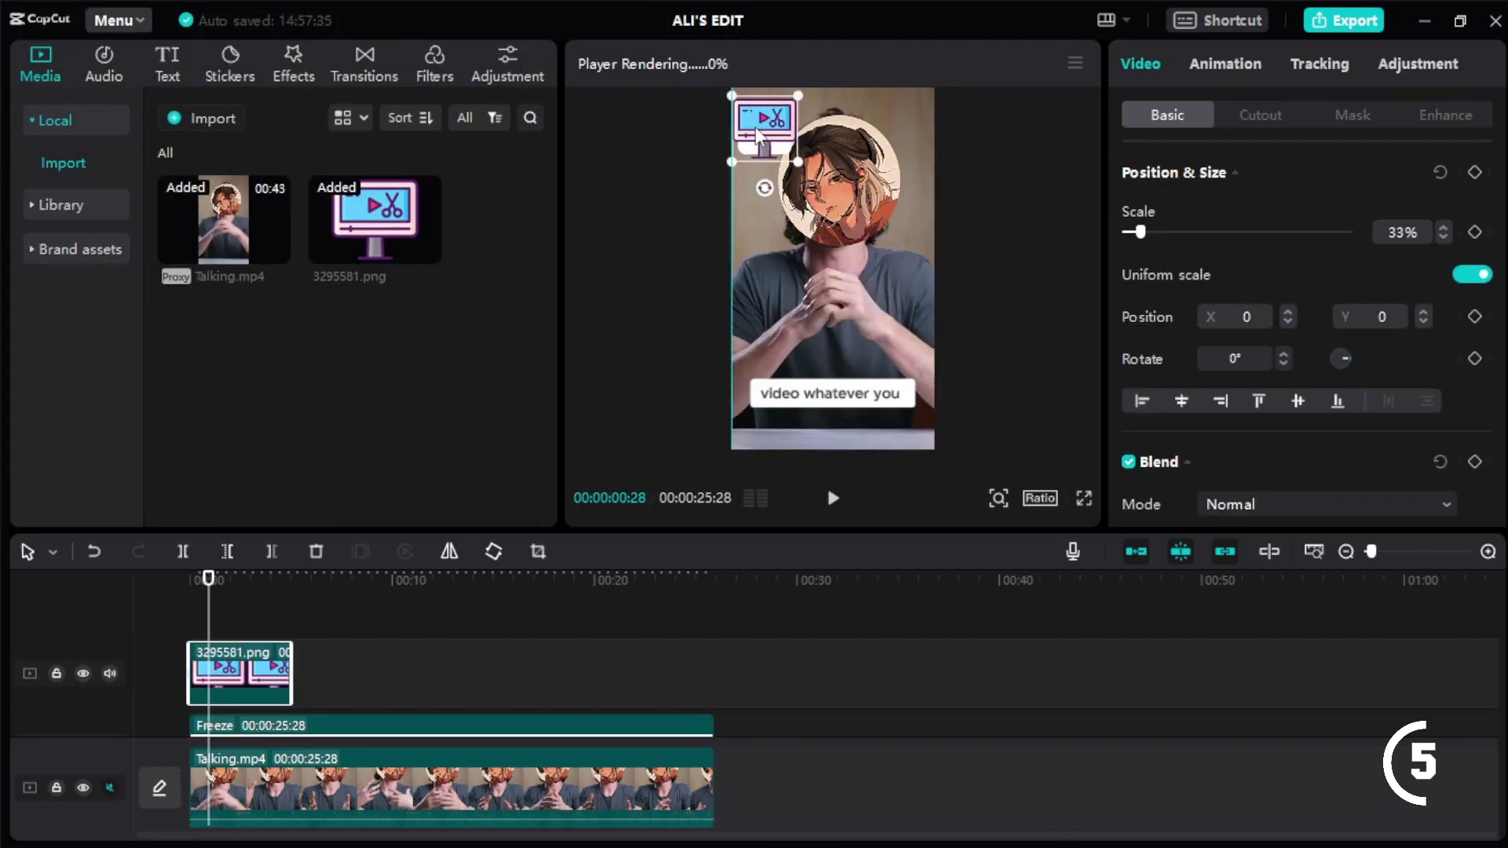
- Fit the monitor vector onto the white square and scrub through the first seconds to check it
left_click(253, 625)
left_click(189, 616)
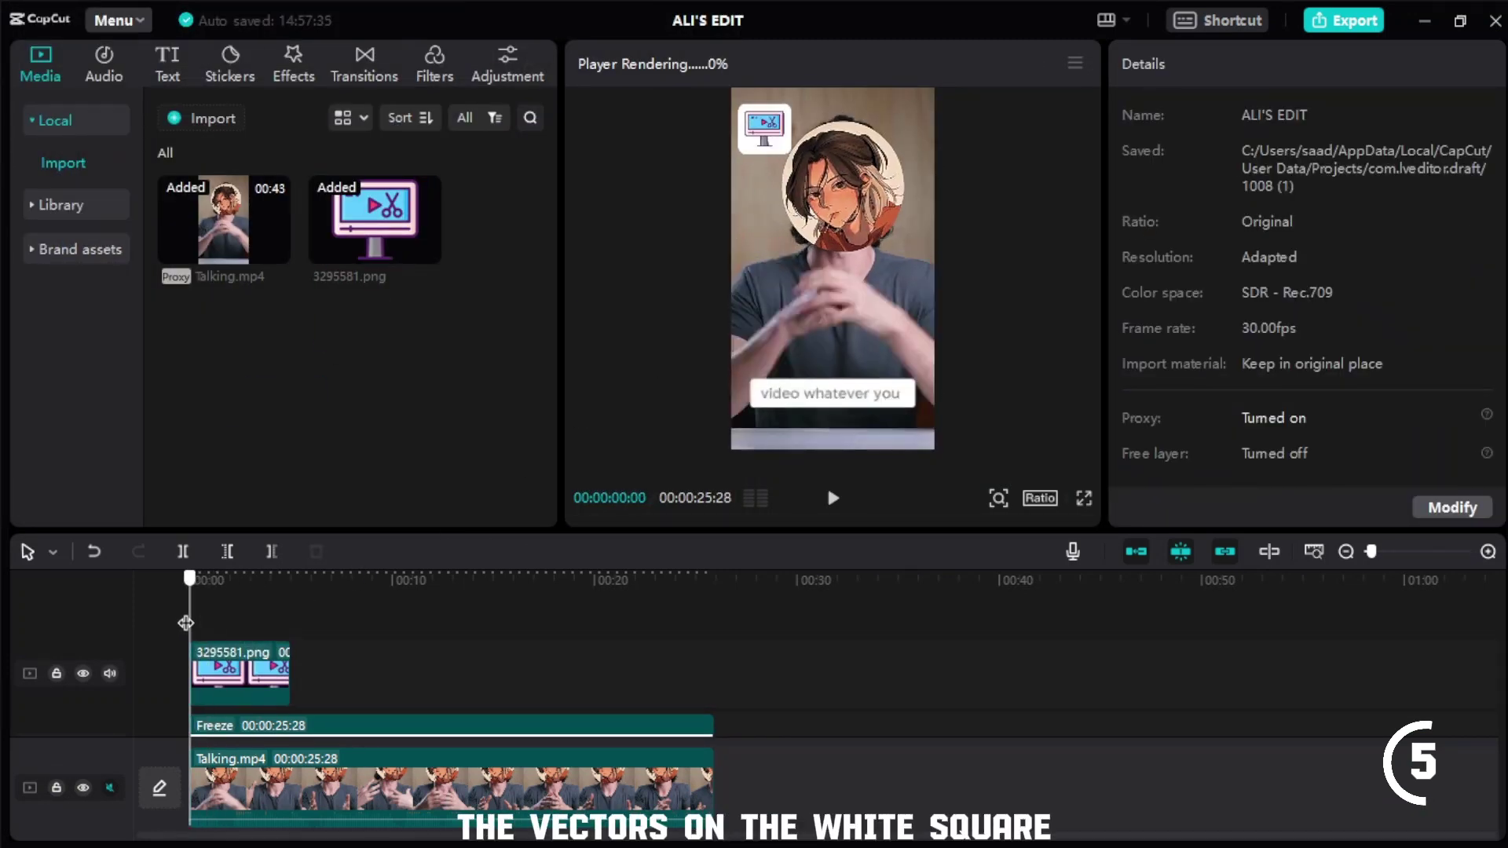
left_click_drag(188, 615, 265, 615)
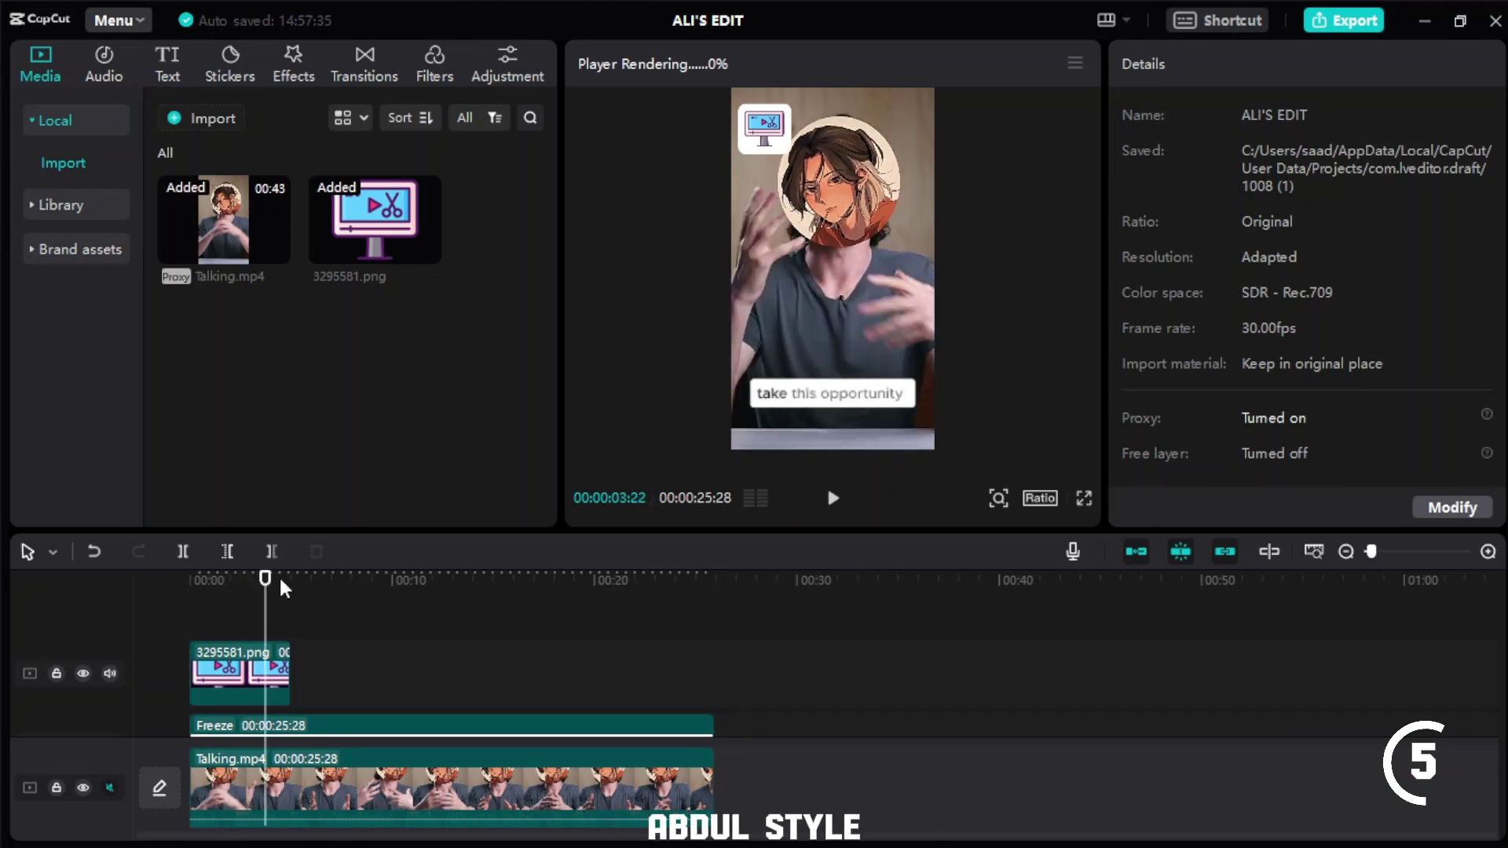
- Split the white freeze clip at 00:00:05:00 and reposition the second part's square below the first one
left_click(249, 630)
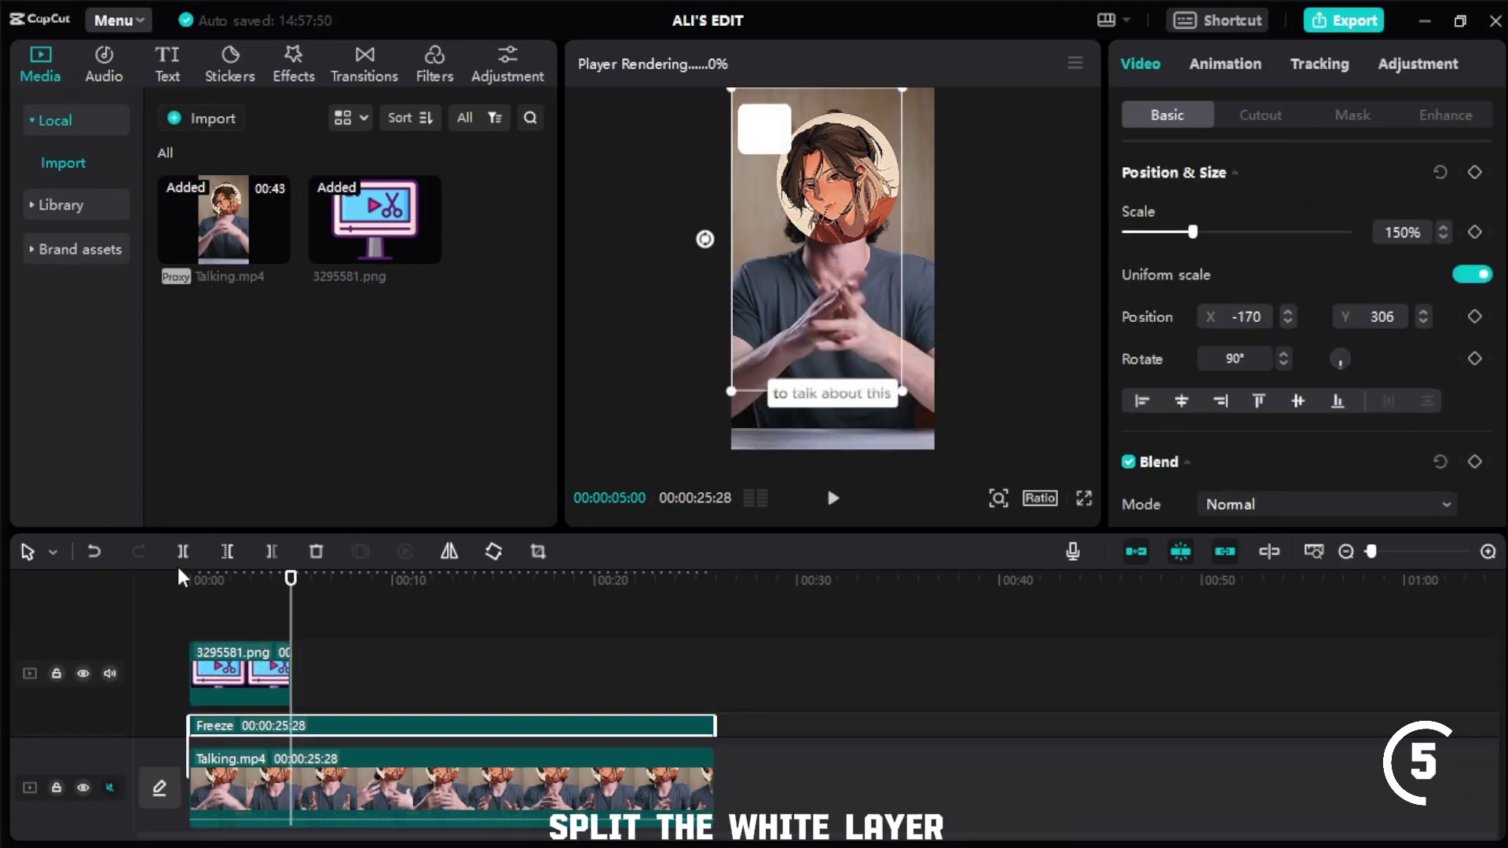
left_click(186, 554)
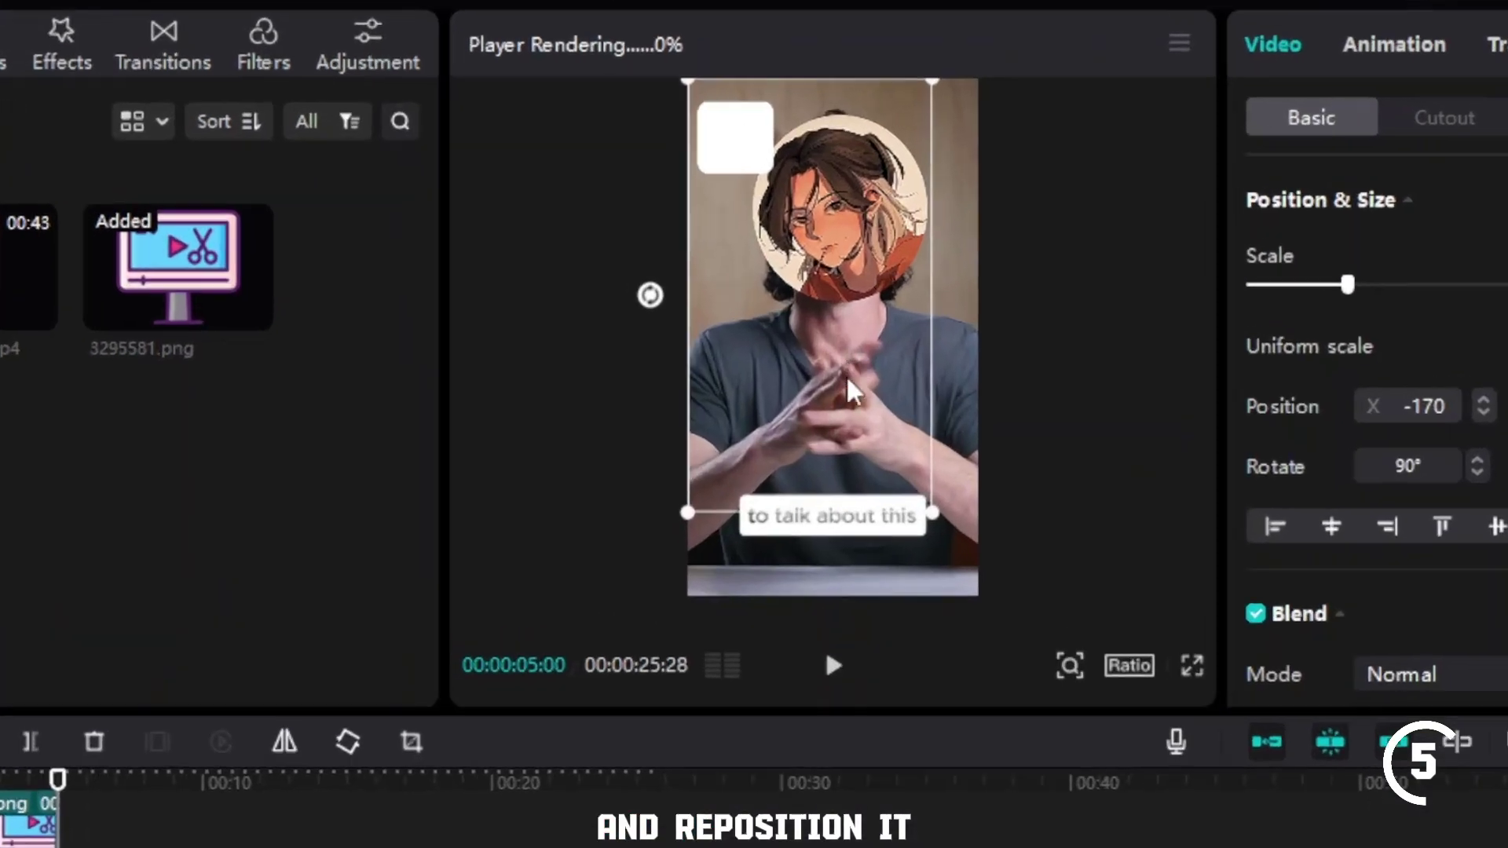
left_click_drag(841, 295, 845, 318)
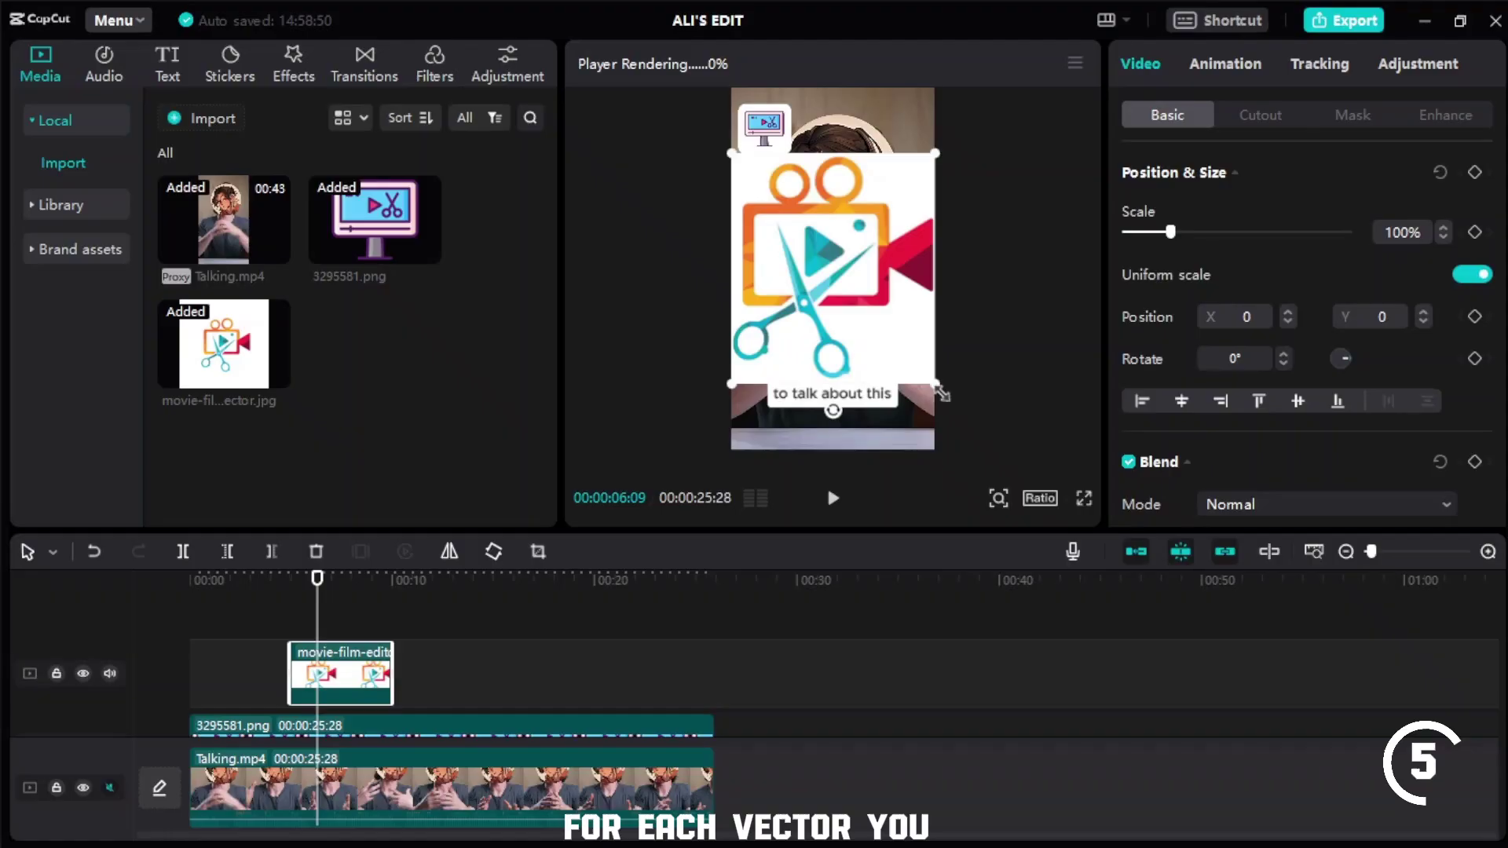
- Scale the movie-film vector to 17%, place it on the second square, extend it to the video's end, and add 3308986.png to the timeline
right_click(55, 847)
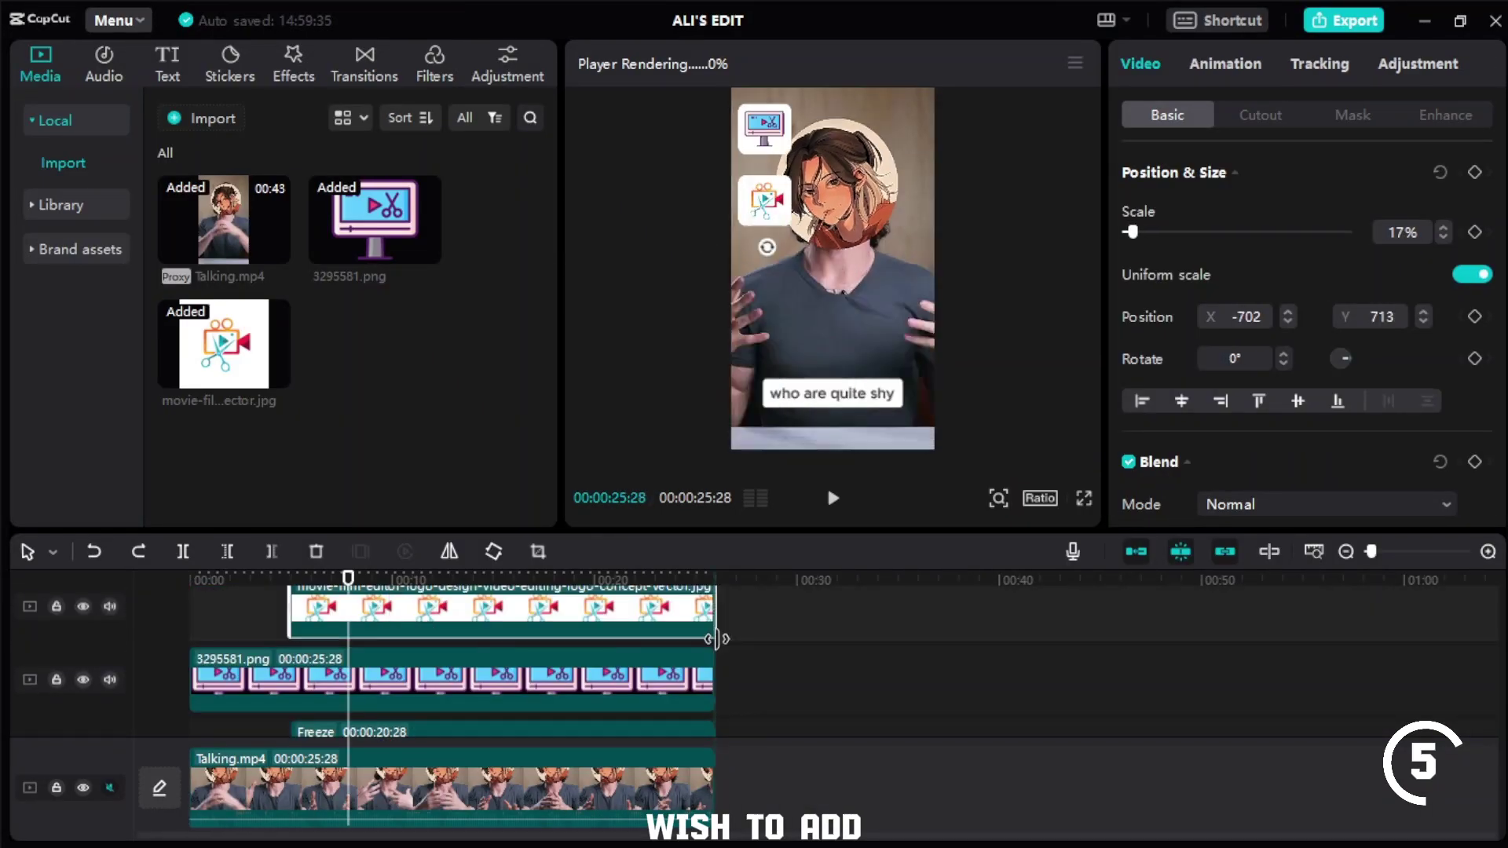
left_click_drag(374, 343, 363, 648)
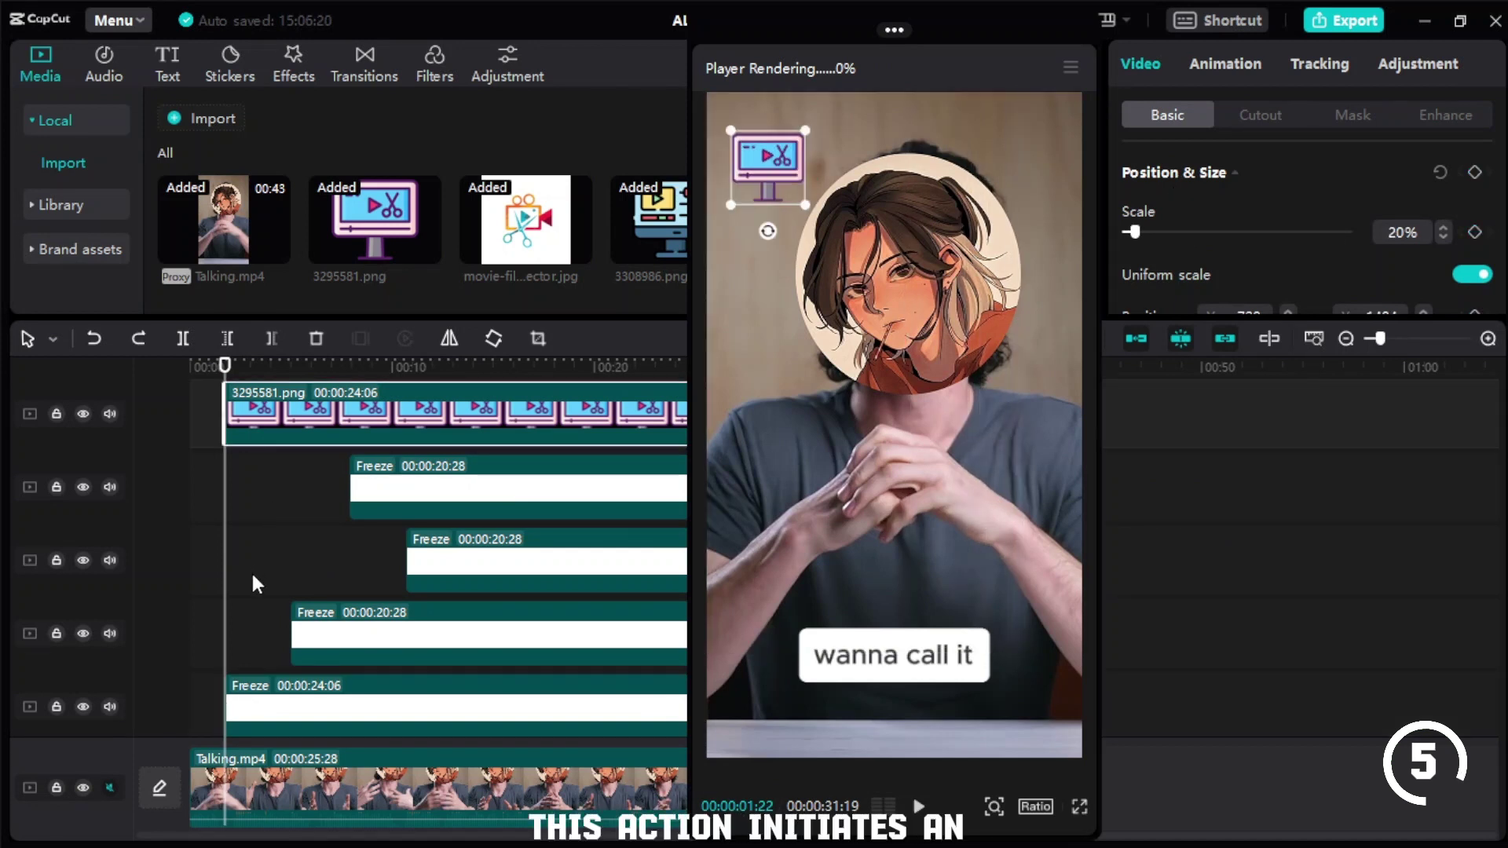
- Keyframe the monitor vector and its white square to slide in from beyond the frame's left edge between 00:00:01:22 and 00:00:03:00
mouse_move(222, 578)
left_mouse_down()
mouse_move(253, 576)
mouse_move(231, 576)
left_mouse_up()
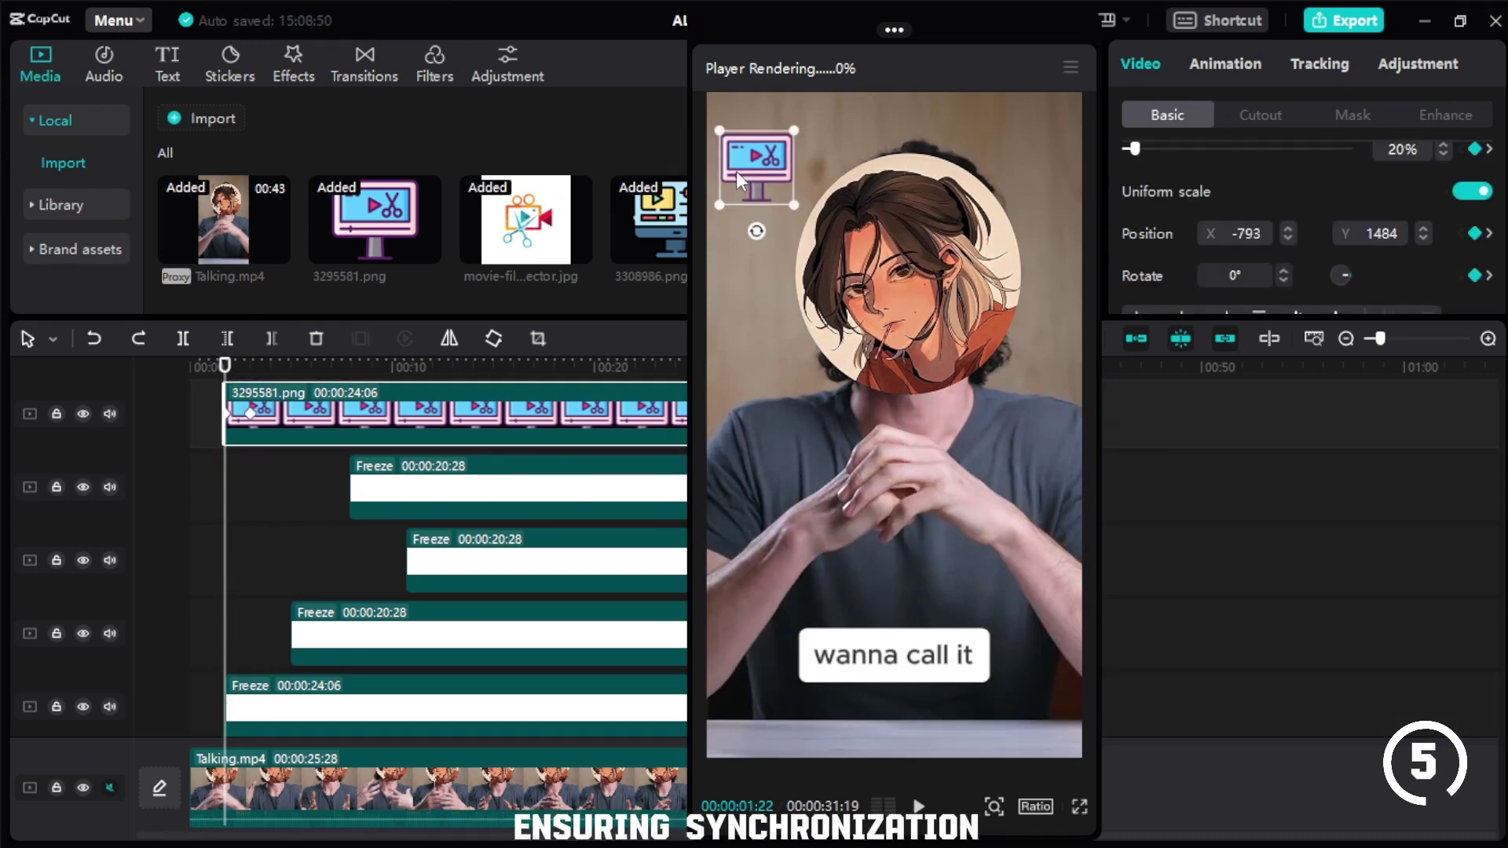
left_click_drag(737, 171, 663, 178)
left_click(188, 560)
key("space")
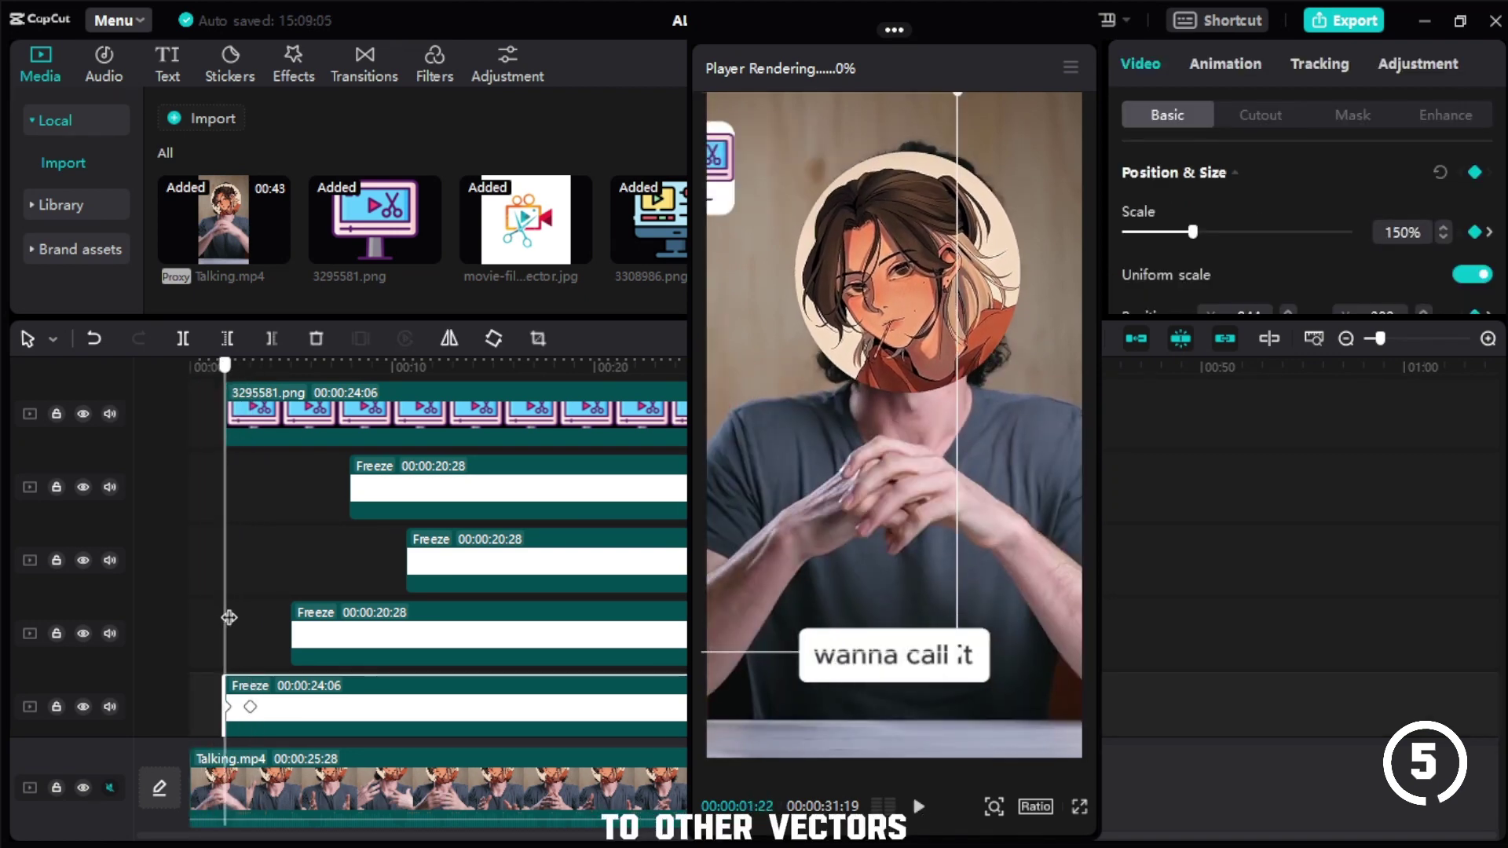
- Keyframe the first white square's opacity to rise from 30% at 00:00:01:22 to 100% at 00:00:03:00
scroll(1359, 282, "down", 5)
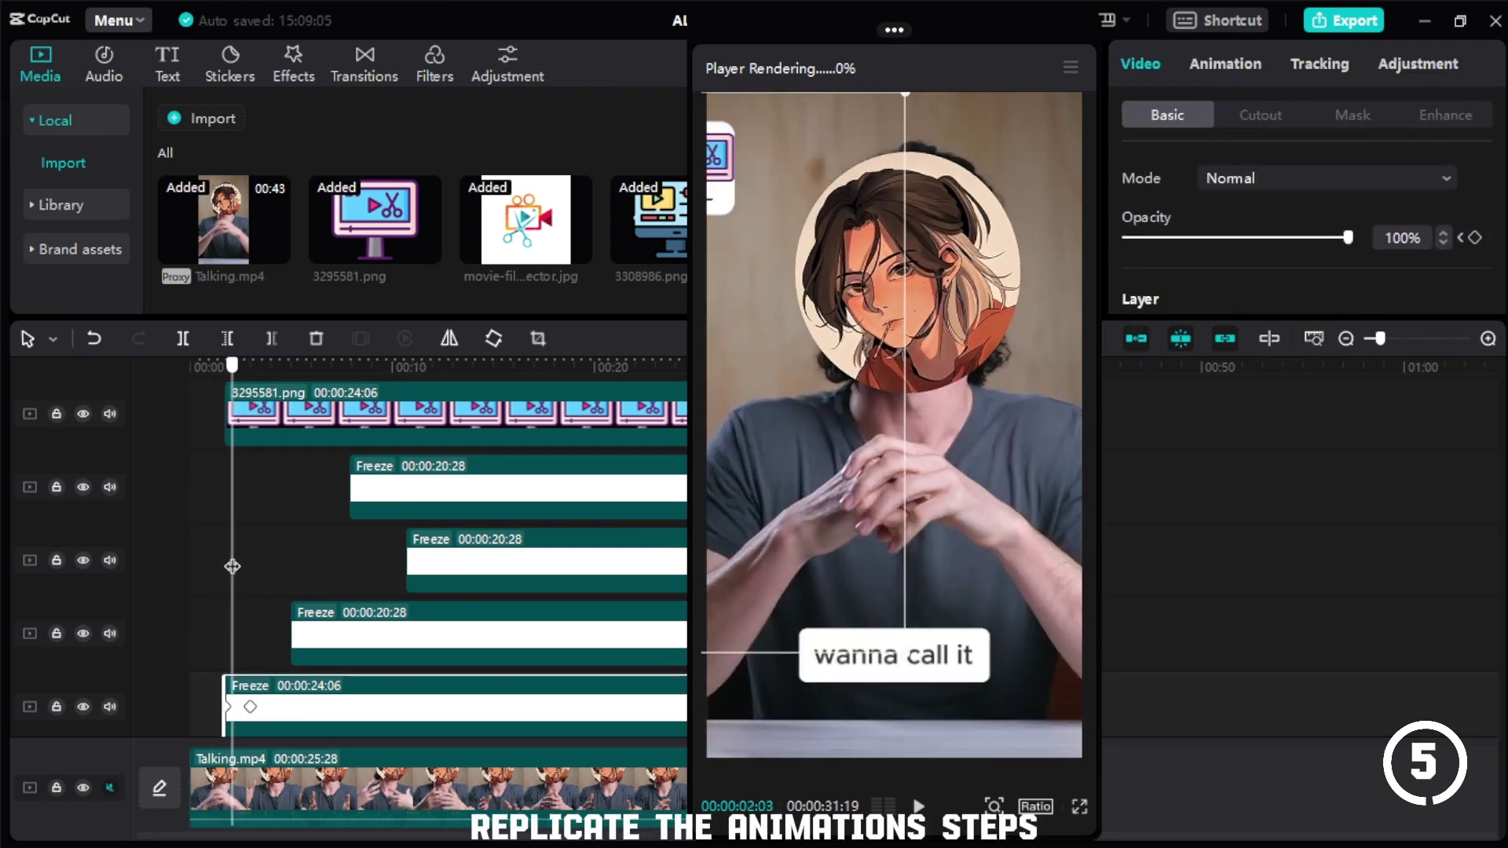
left_click_drag(224, 577, 247, 576)
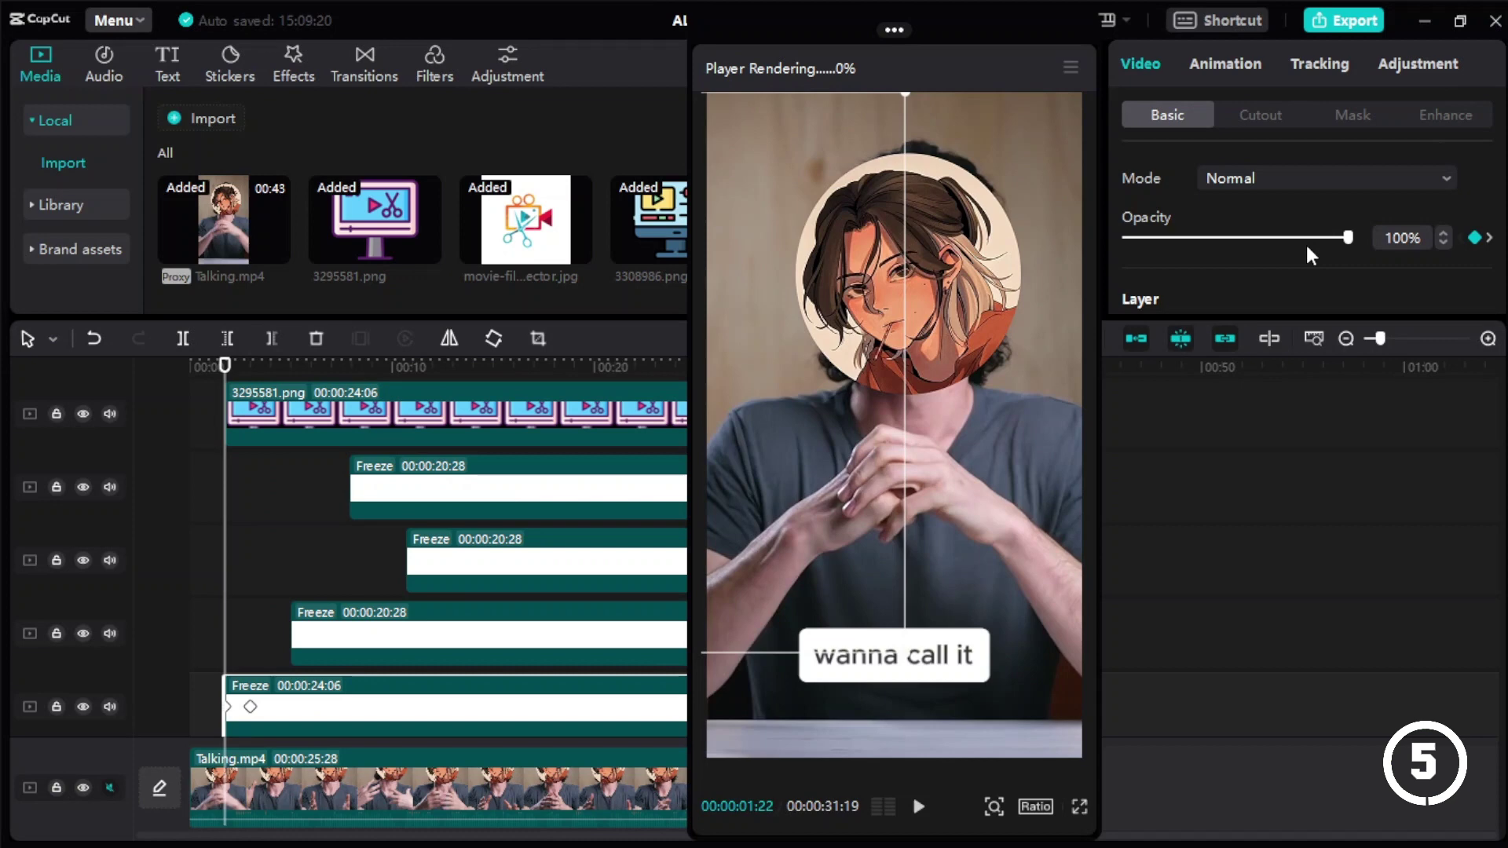
left_click_drag(1307, 238, 1194, 236)
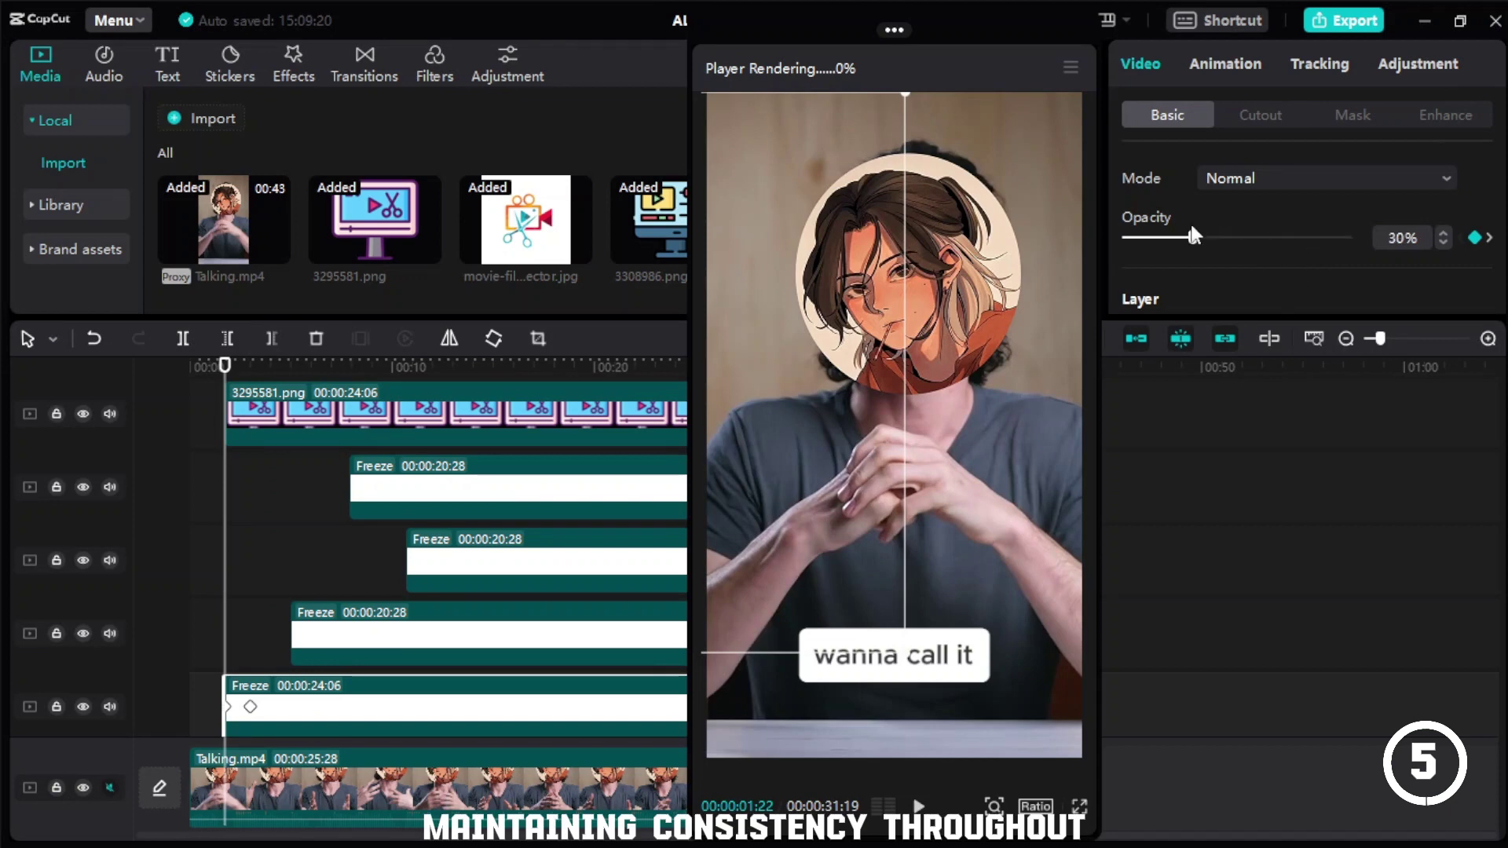
left_click_drag(218, 569, 245, 569)
- Keyframe the monitor vector's opacity to fade in from 00:00:01:22 to 100% at 00:00:03:00, and preview the animation
left_click(267, 414)
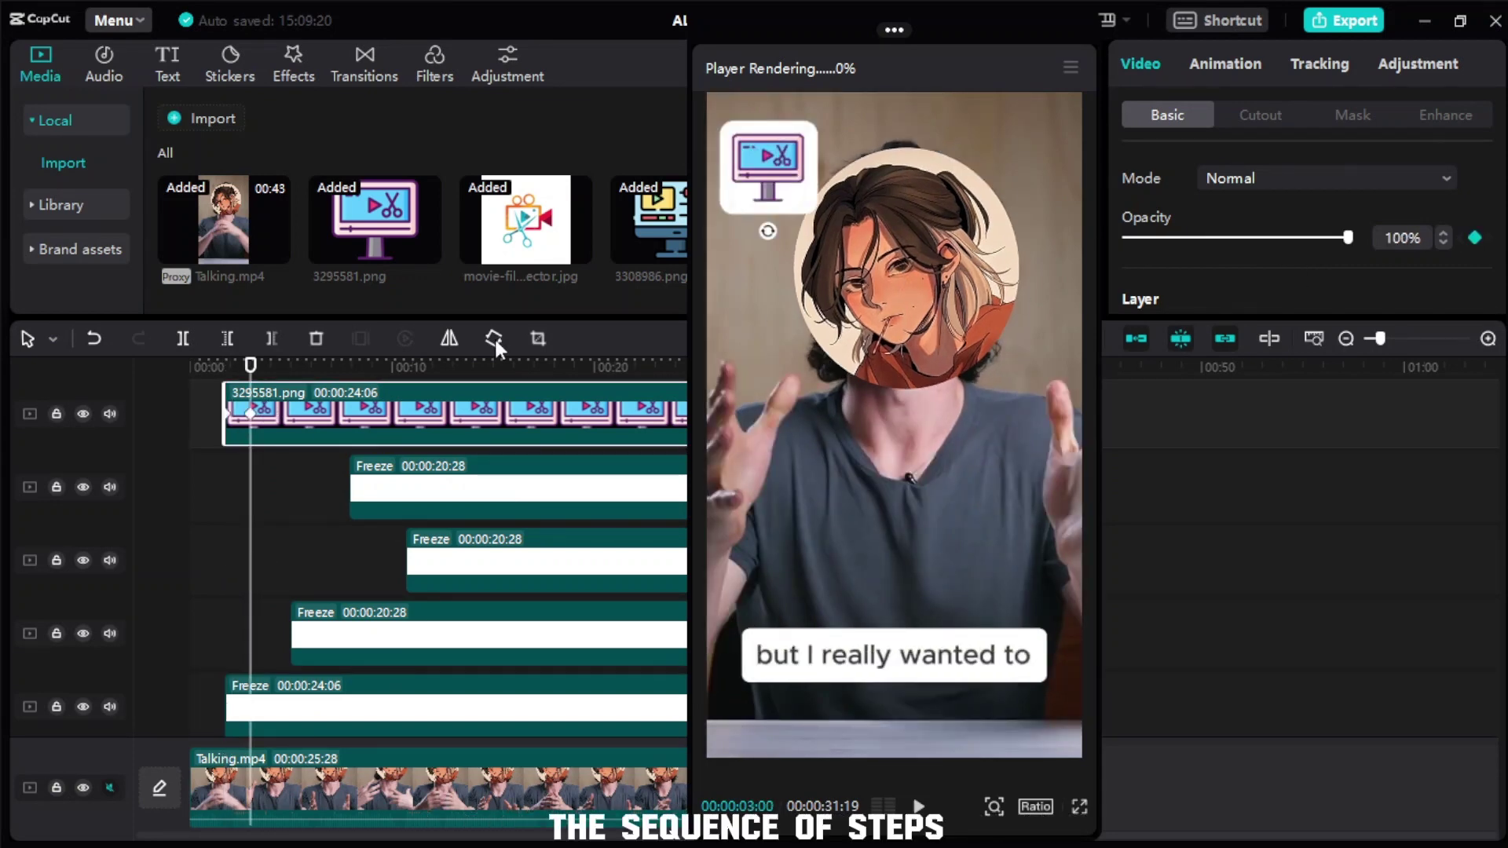
left_click(225, 364)
left_click(241, 510)
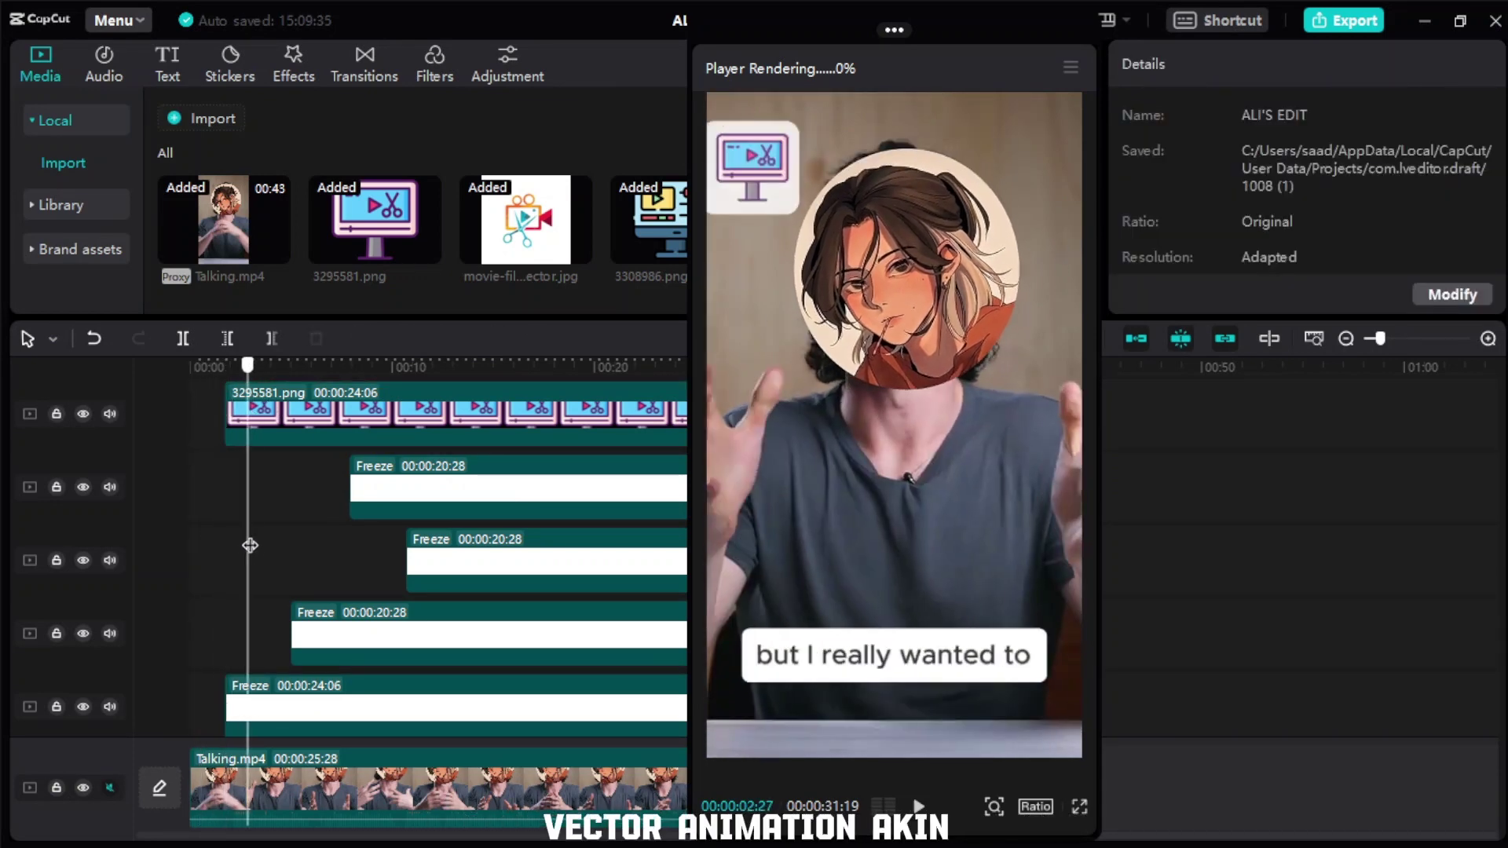